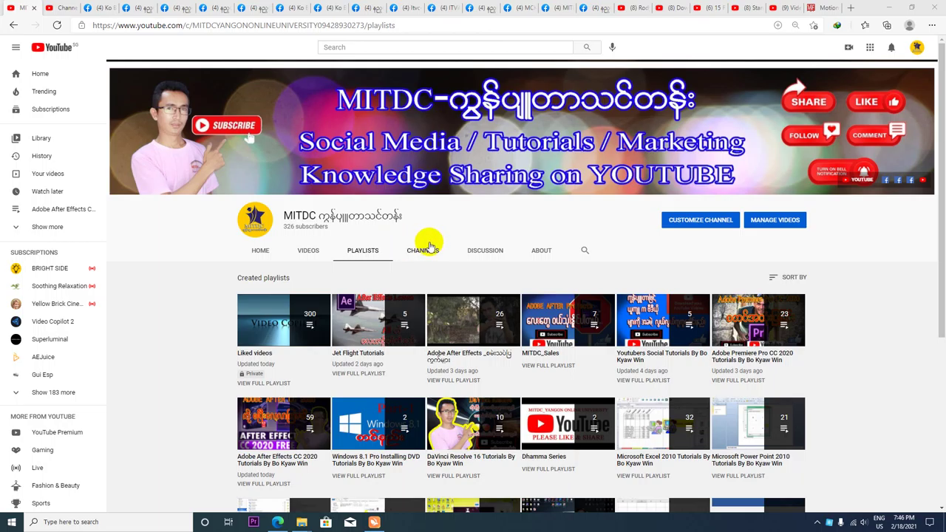
Return to the Motionfreaks Web Pack article tab, select its web address, then open a new tab
left_click(820, 7)
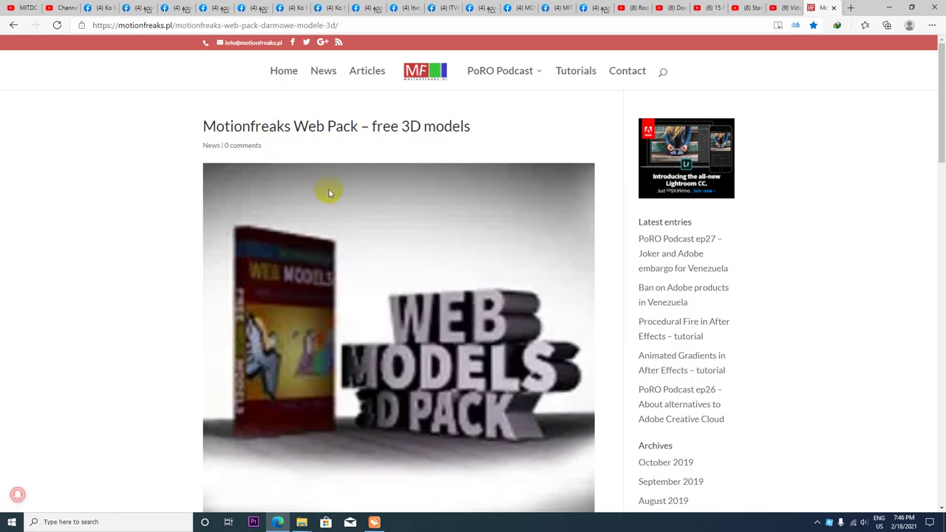
left_click(355, 26)
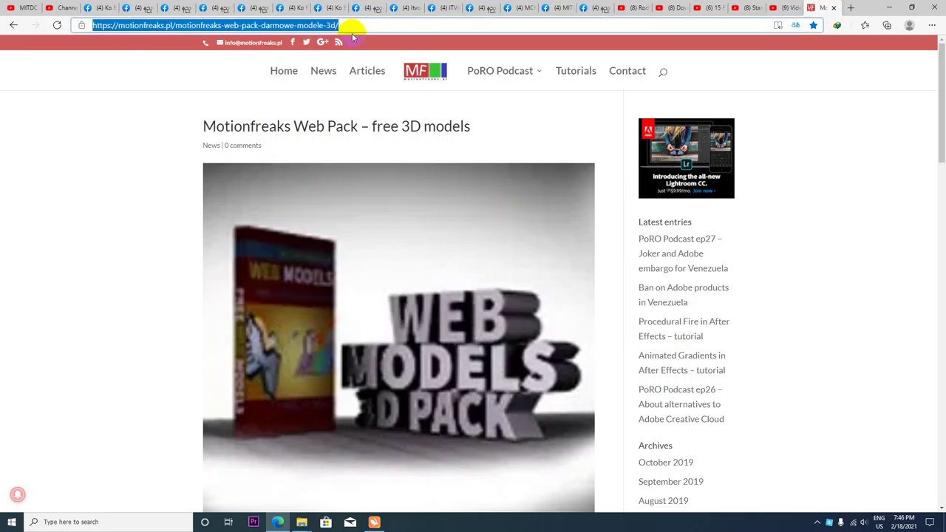
left_click_drag(353, 25, 65, 30)
left_click_drag(365, 28, 85, 27)
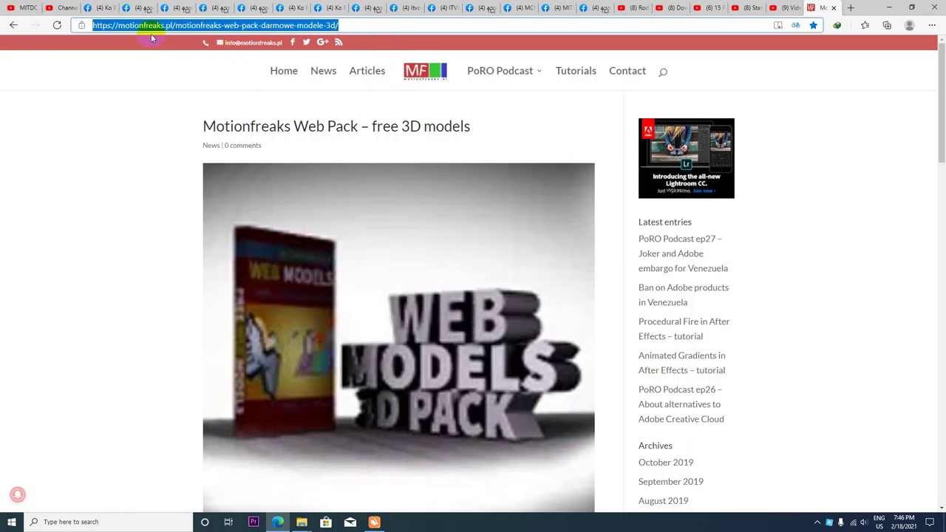
left_click(173, 26)
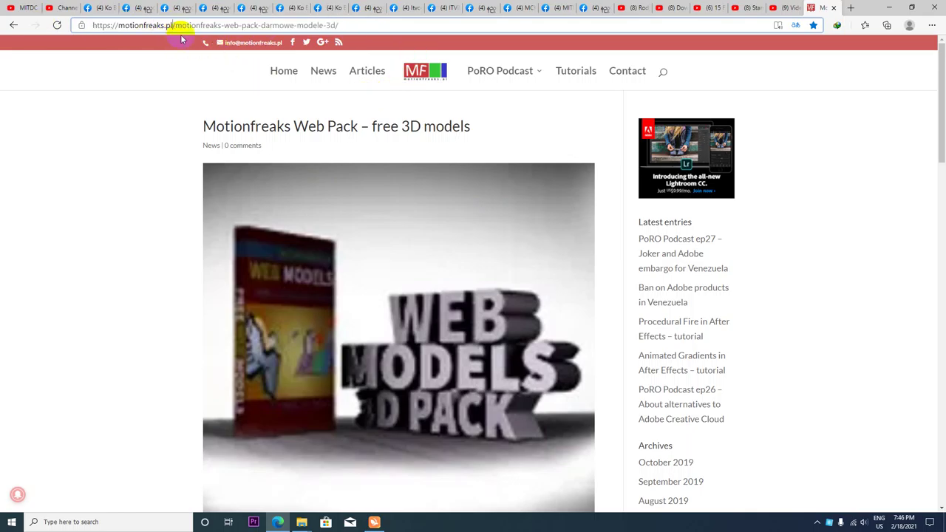
left_click(850, 7)
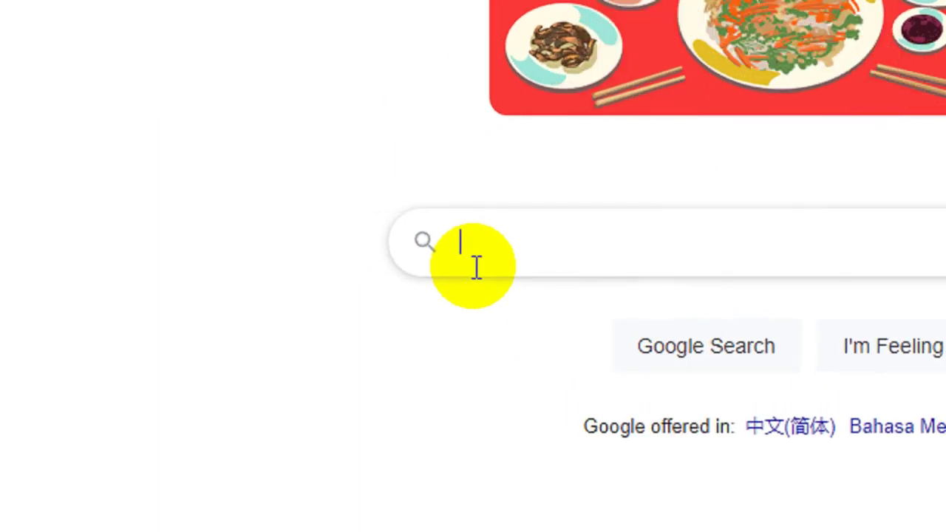
Search Google for 'motionfreaks.pl', correcting the typo along the way
type("moto")
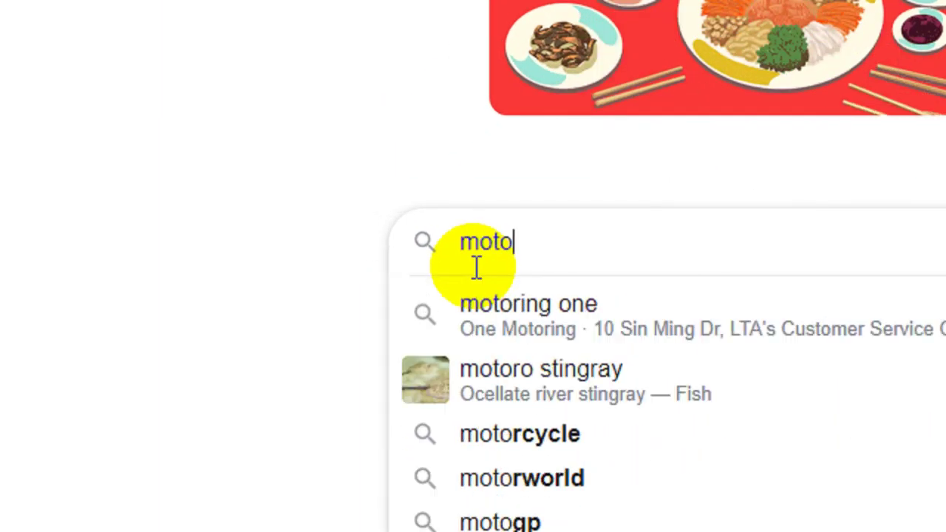
key("BackSpace")
type("ionf")
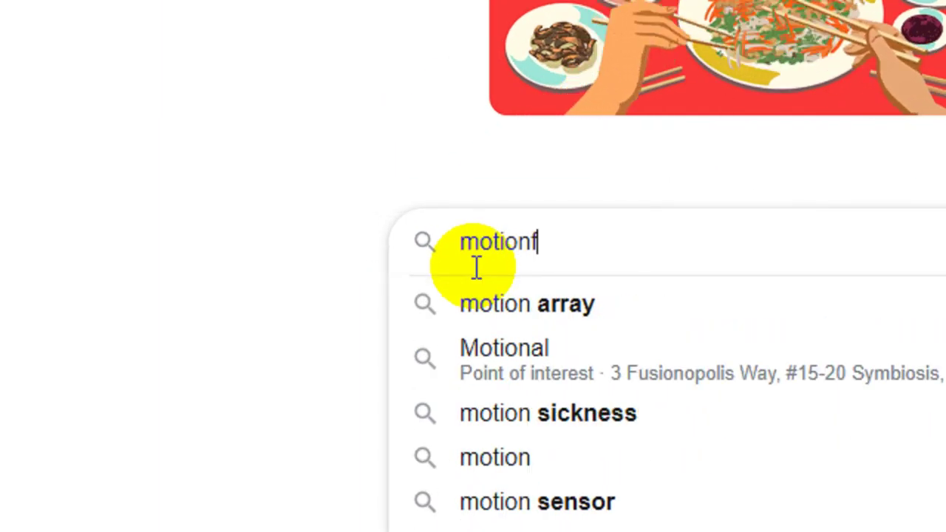
type("rea")
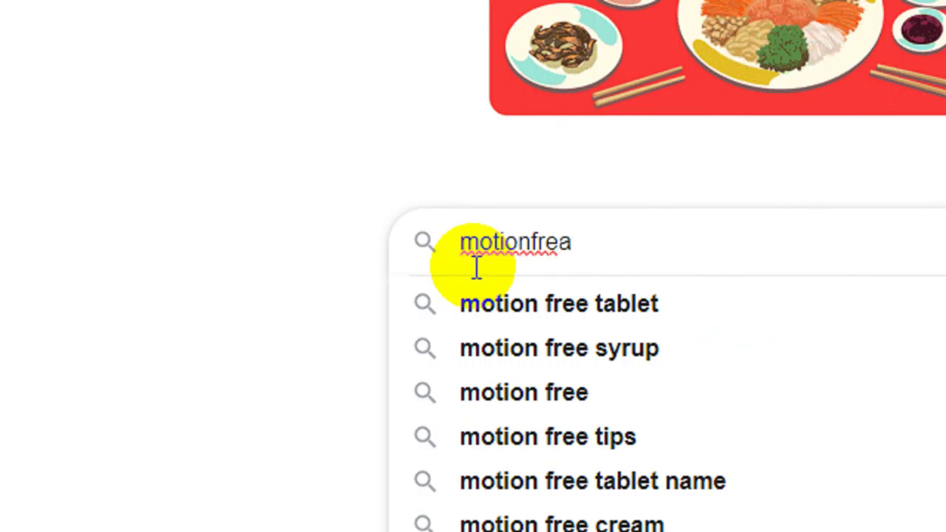
type("ks")
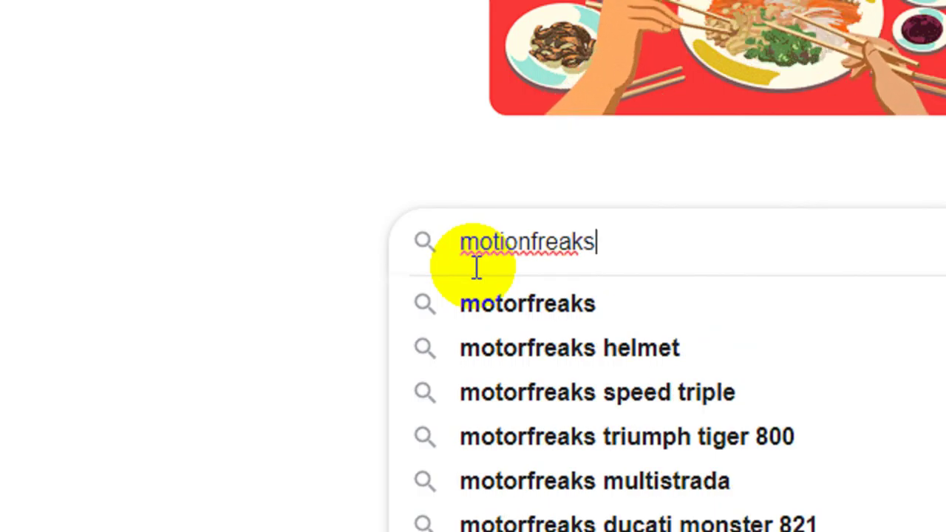
type(".")
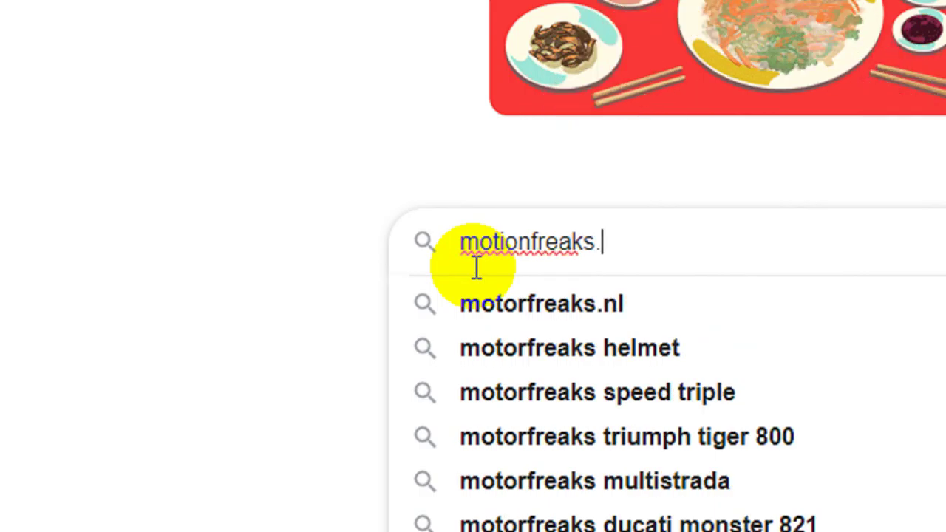
type("pl")
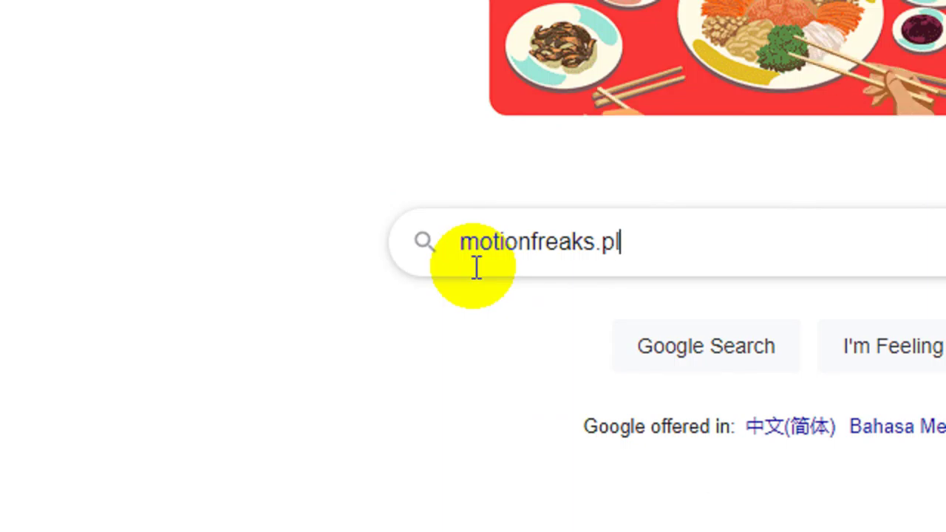
key("Return")
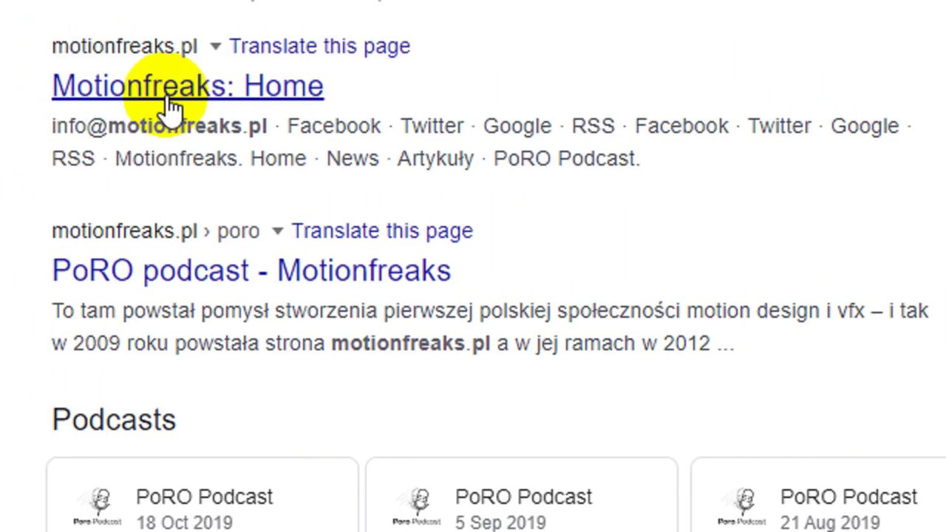
Open the Motionfreaks: Home result, dismiss the translate offer, and close that tab
left_click(130, 139)
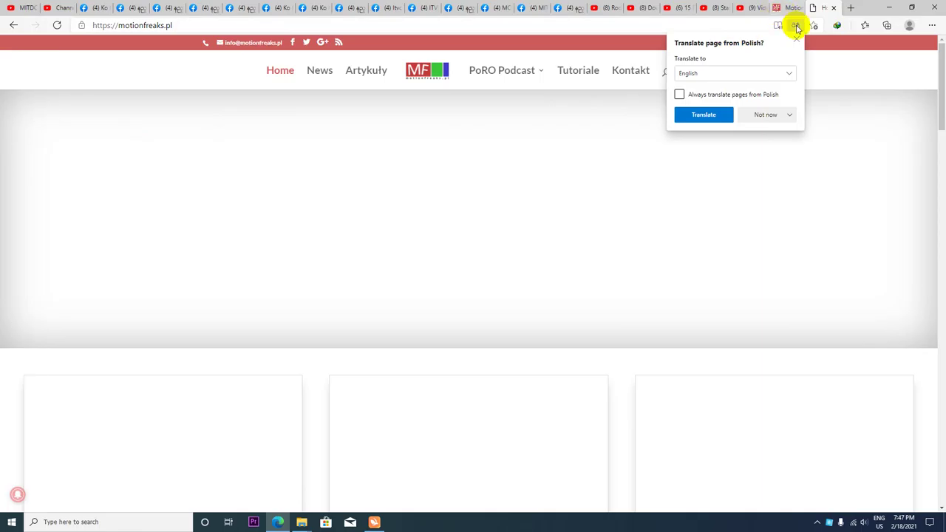
left_click(794, 42)
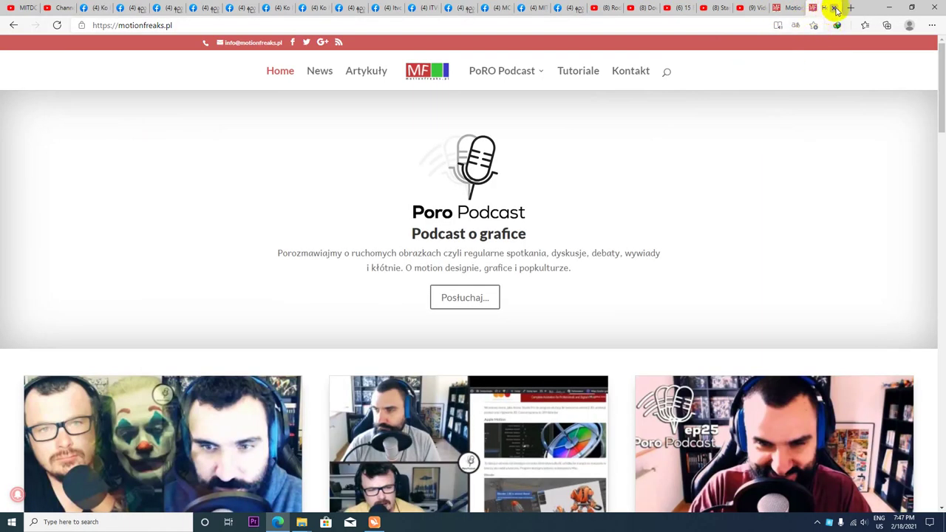
left_click(834, 8)
Scroll up and down through the Motionfreaks Web Pack article and its sidebar
scroll(487, 281, "down", 5)
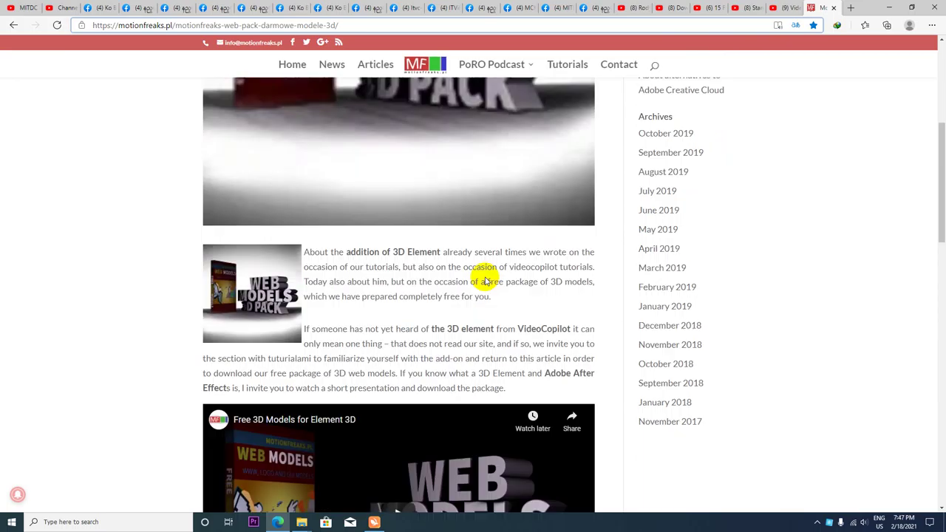
scroll(485, 282, "down", 2)
scroll(484, 280, "down", 4)
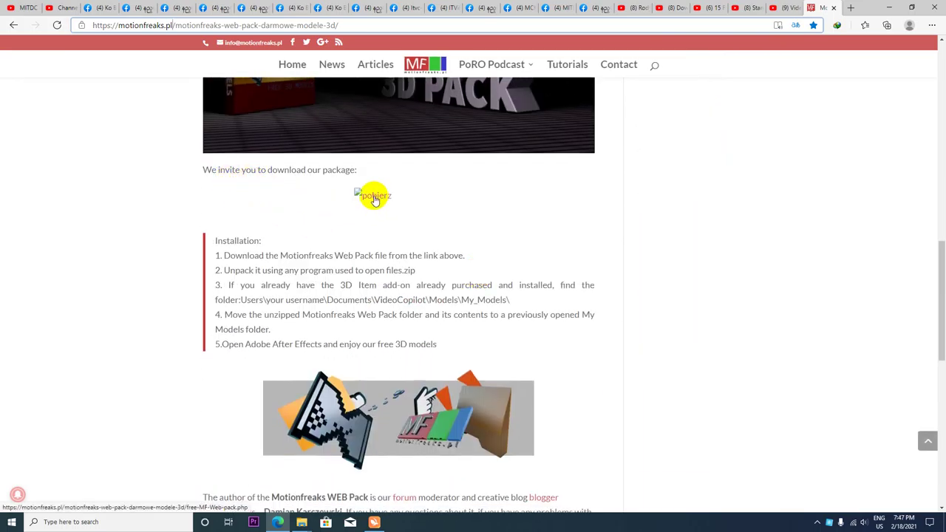
scroll(338, 296, "down", 4)
scroll(336, 292, "down", 4)
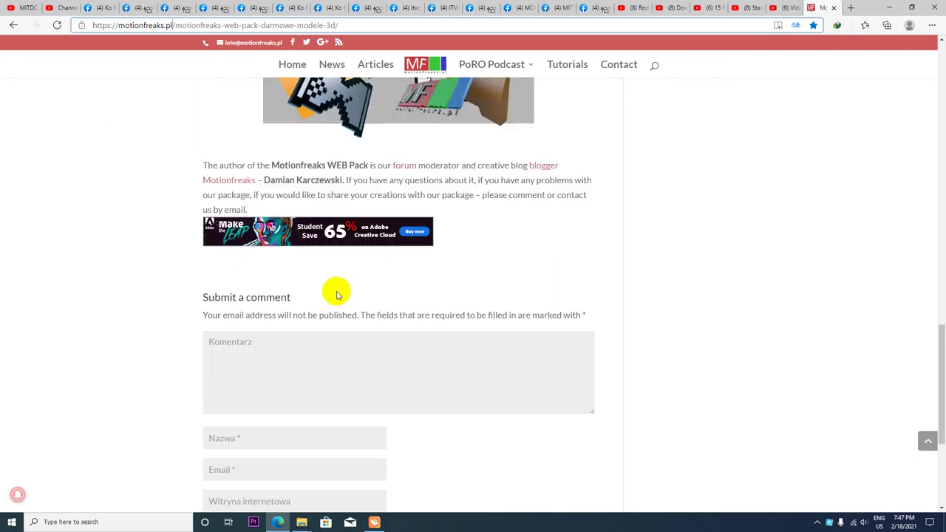
scroll(340, 291, "up", 5)
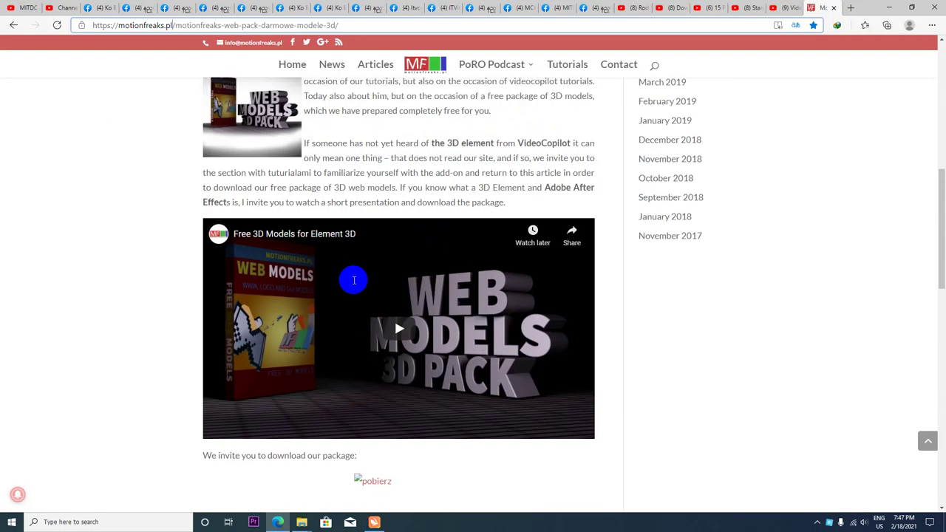
scroll(347, 284, "up", 5)
scroll(354, 280, "up", 3)
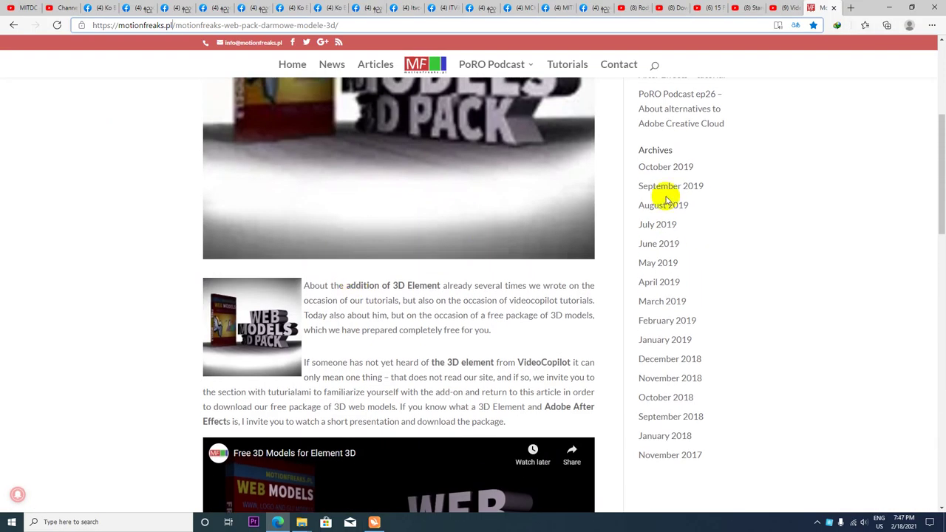
scroll(667, 198, "up", 4)
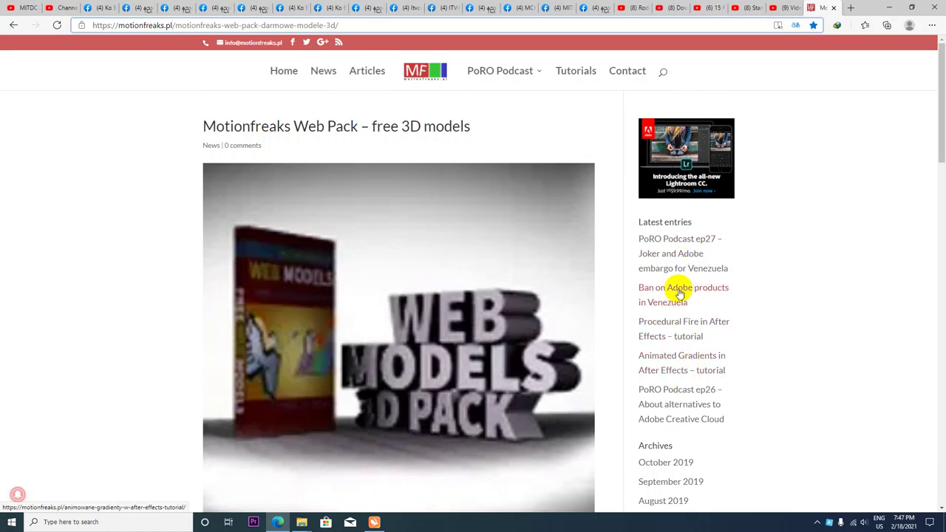
scroll(690, 331, "down", 1)
scroll(690, 365, "down", 2)
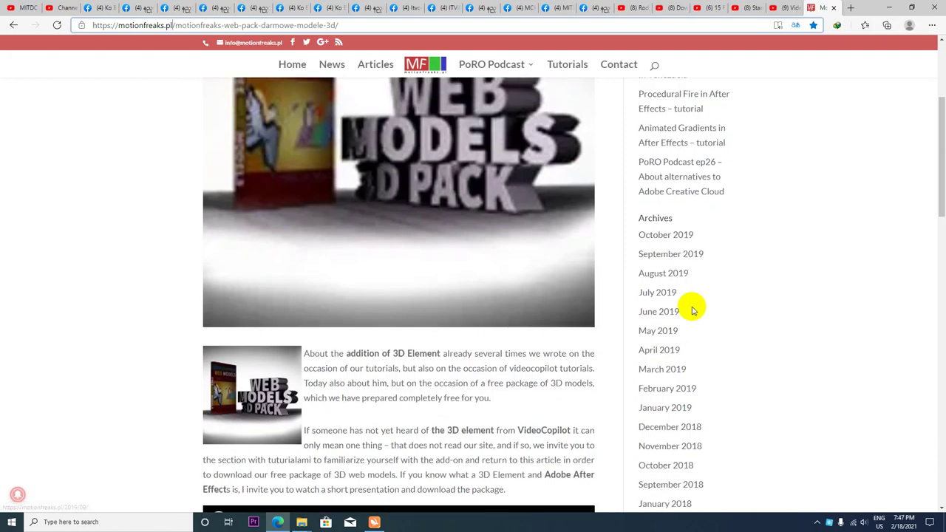
scroll(691, 329, "down", 3)
scroll(591, 289, "up", 6)
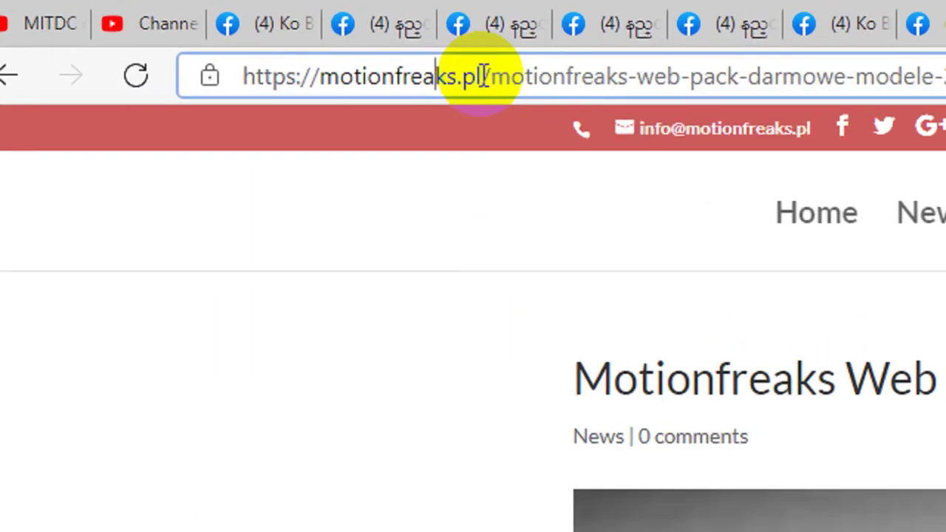
left_click_drag(172, 25, 140, 24)
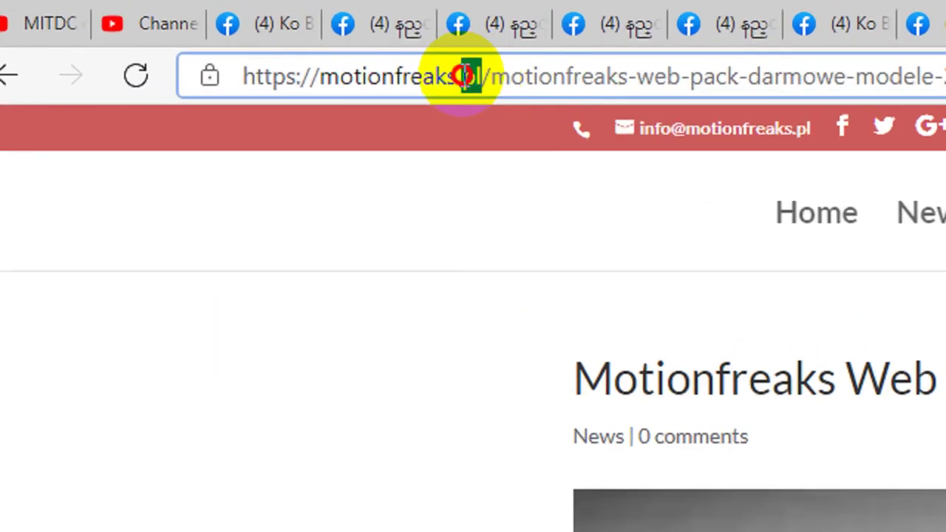
left_click_drag(386, 70, 319, 76)
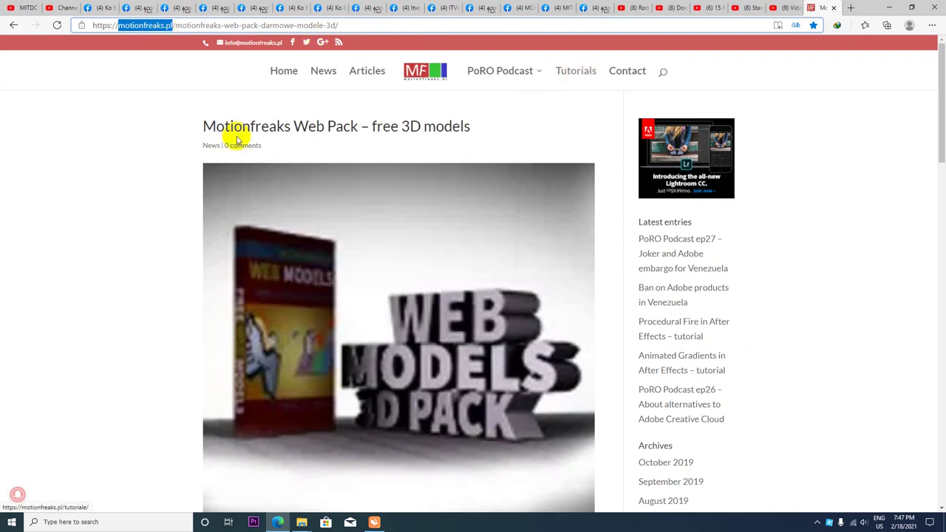
scroll(425, 196, "down", 1)
scroll(425, 196, "down", 1)
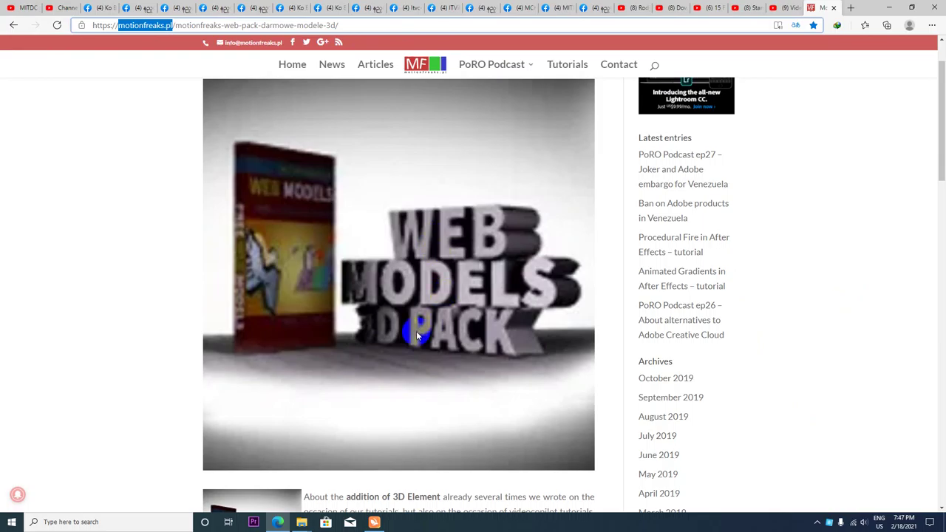
scroll(436, 344, "up", 2)
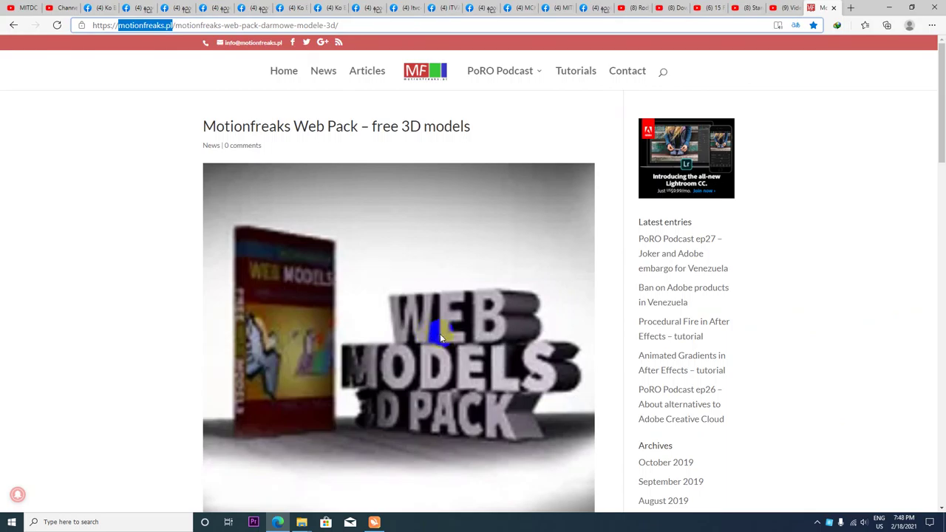
left_click(889, 7)
Extract the Motionfreaks WebPack.zip archive into its current folder
left_click(736, 207)
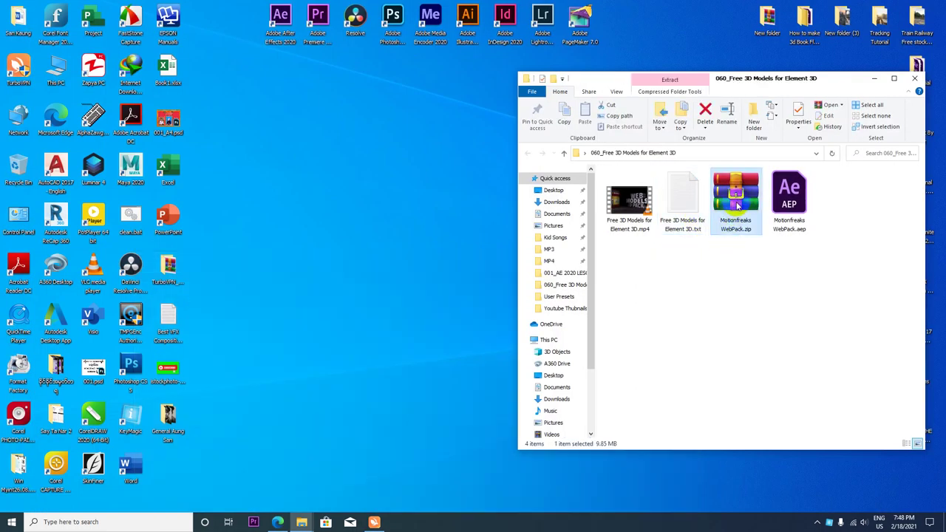
right_click(737, 200)
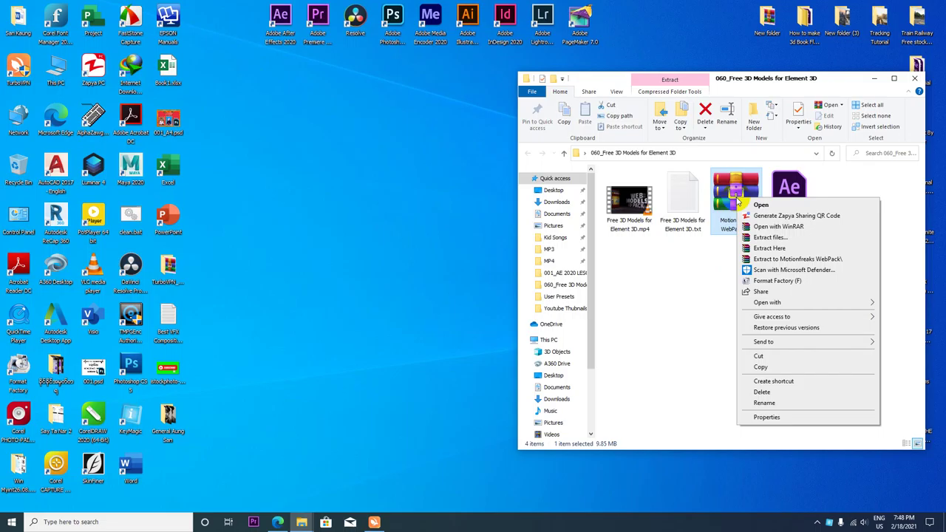
left_click(773, 246)
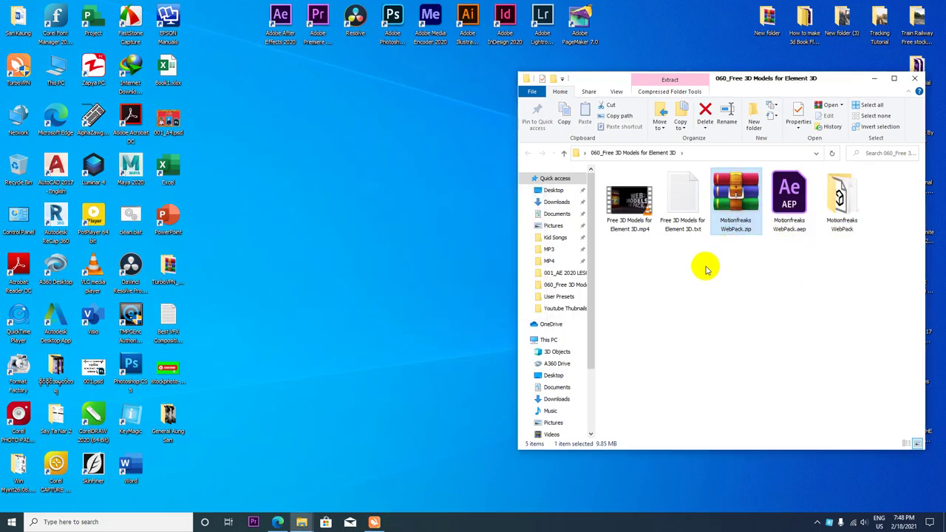
Open the extracted Motionfreaks WebPack folder and scroll through its 84 model files
left_click(850, 203)
double_click(850, 203)
scroll(617, 251, "down", 7)
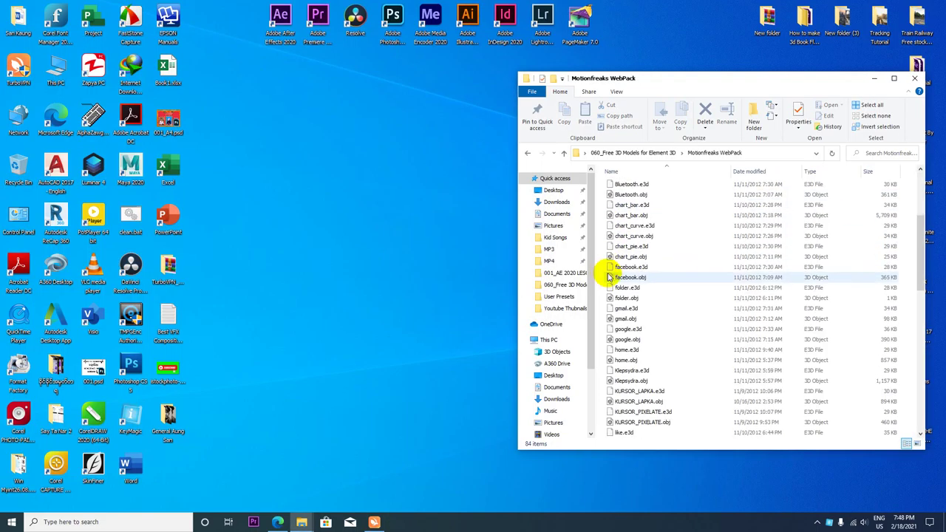
scroll(613, 270, "down", 7)
scroll(628, 274, "down", 6)
scroll(641, 283, "up", 10)
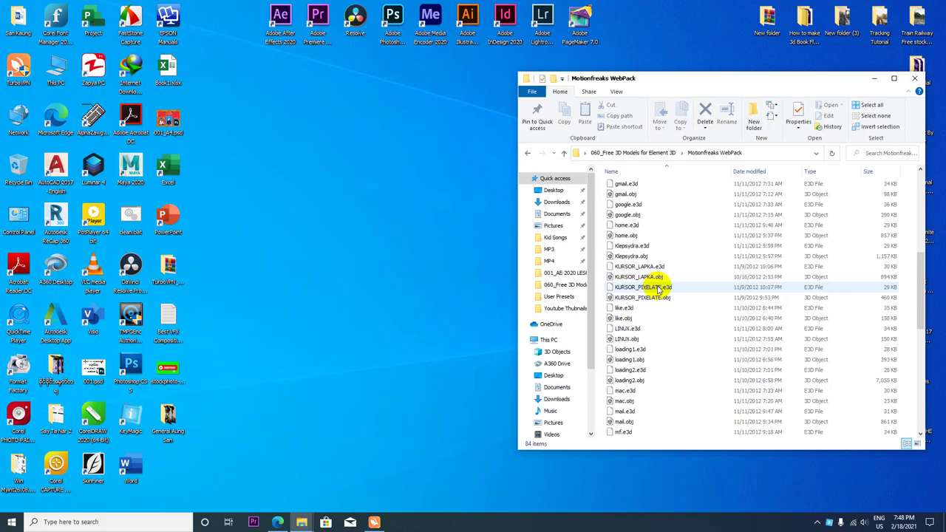
scroll(655, 281, "up", 10)
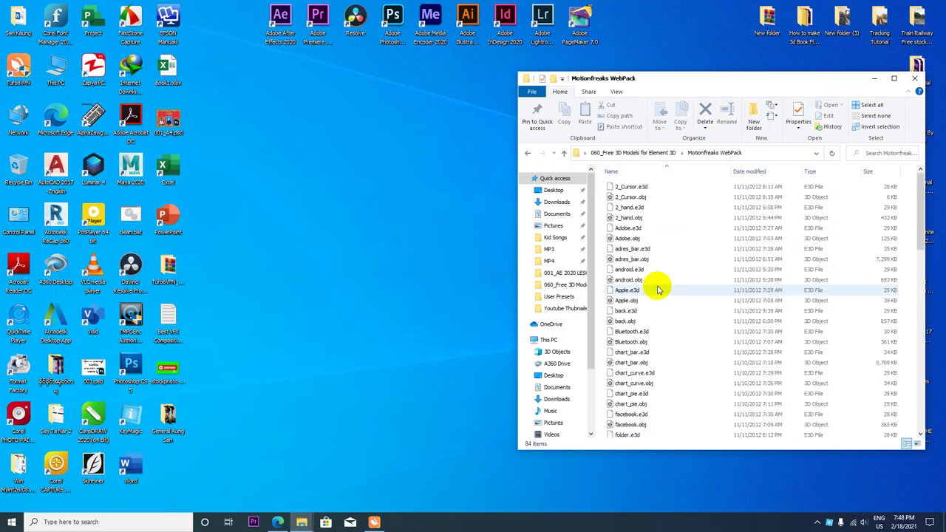
Go back to the 060_Free 3D Models folder and cut the Motionfreaks WebPack folder
left_click(527, 152)
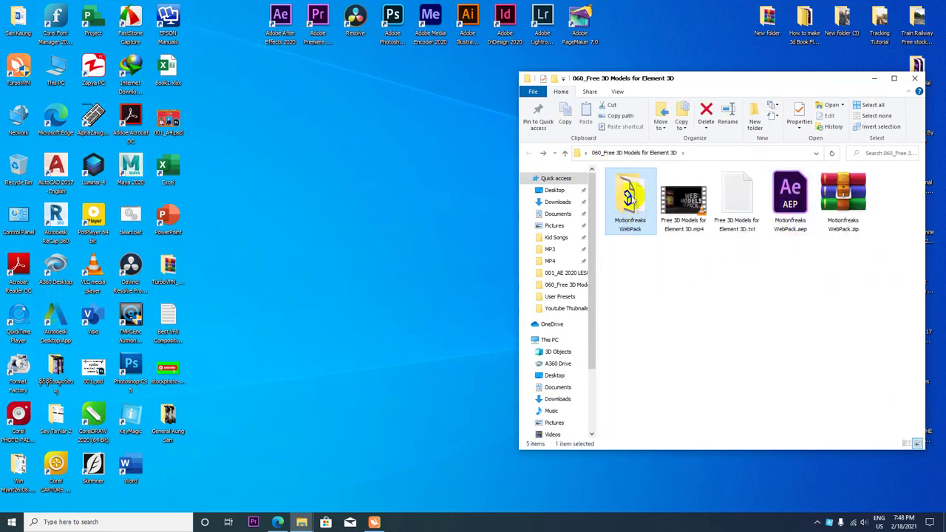
right_click(632, 195)
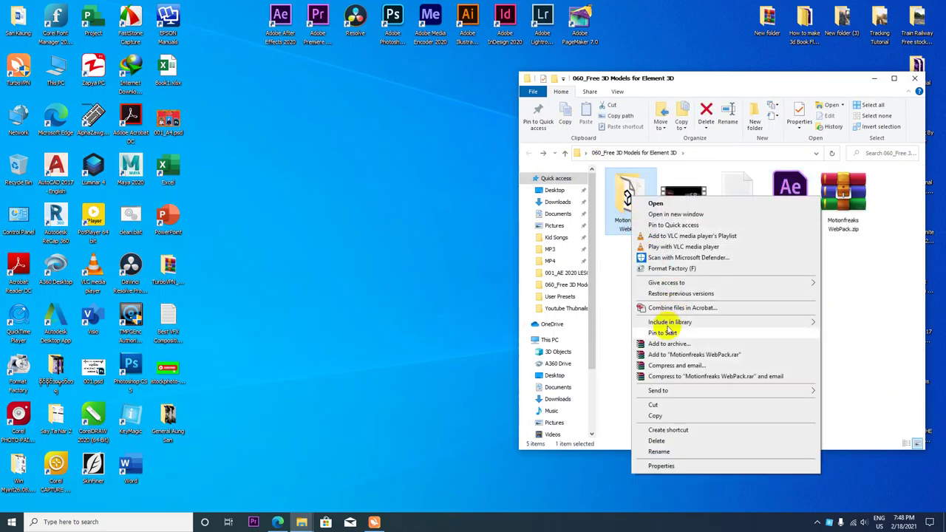
left_click(654, 405)
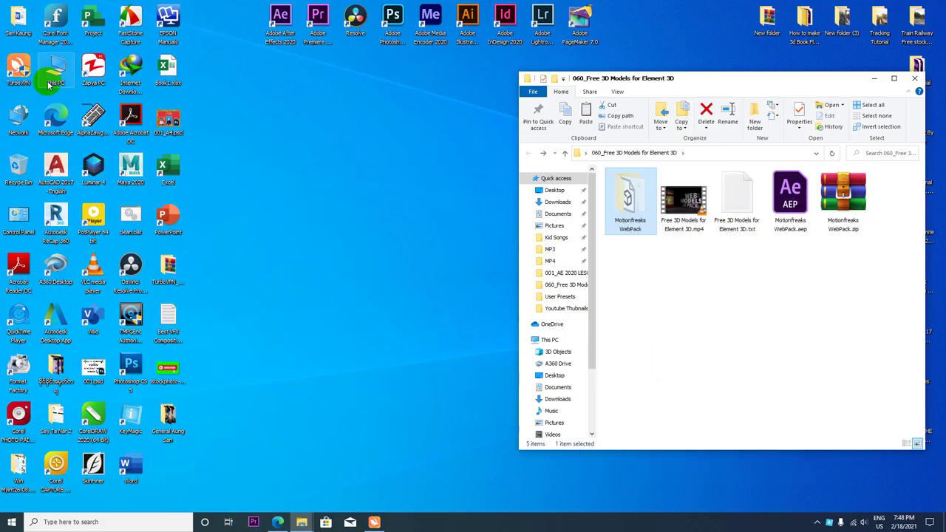
Open This PC maximized and navigate to Documents > VideoCopilot > Models
double_click(49, 85)
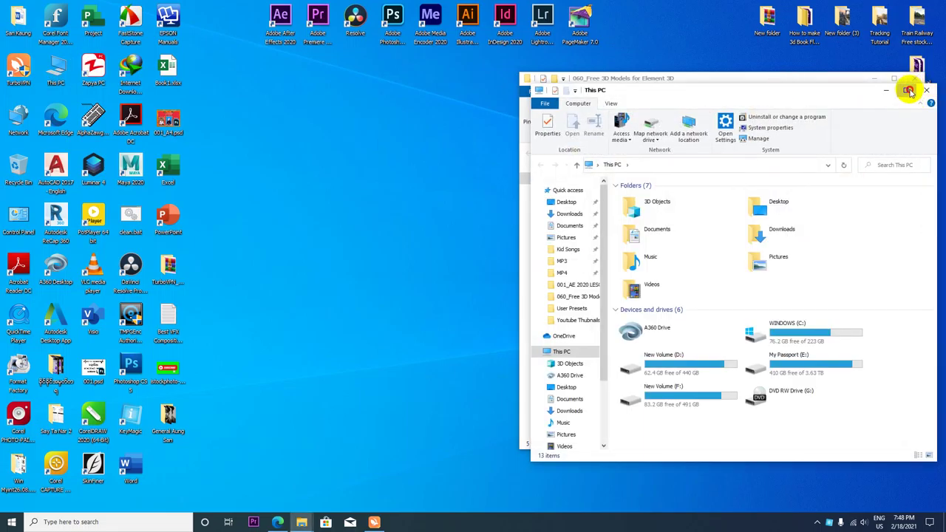
left_click(909, 91)
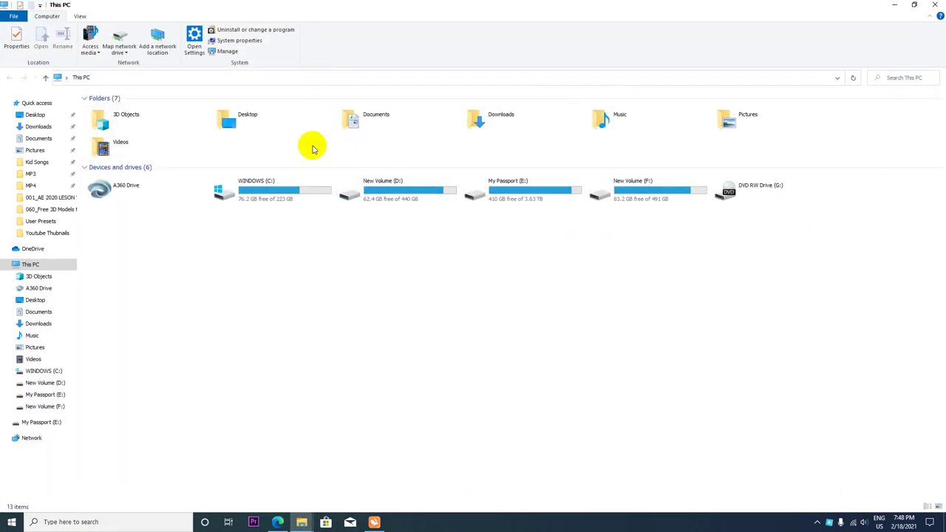
double_click(358, 126)
left_click(122, 206)
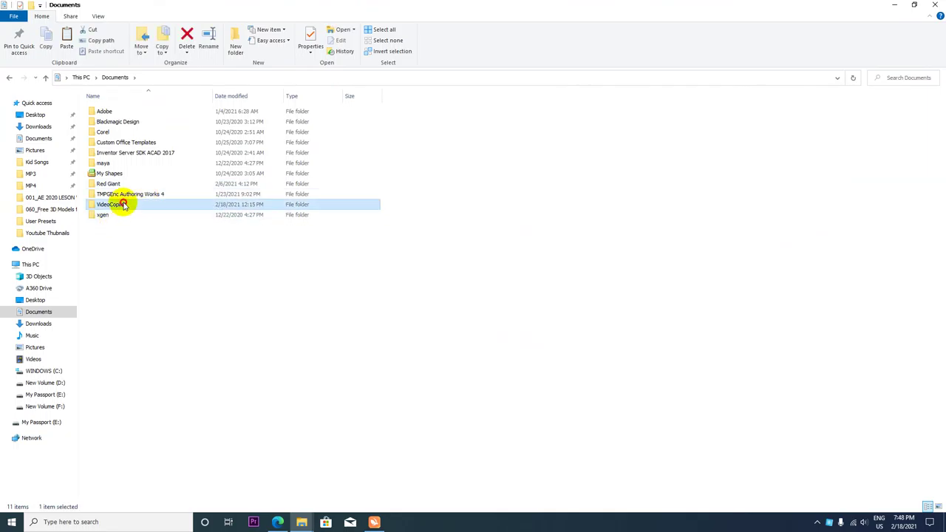
double_click(123, 205)
double_click(112, 142)
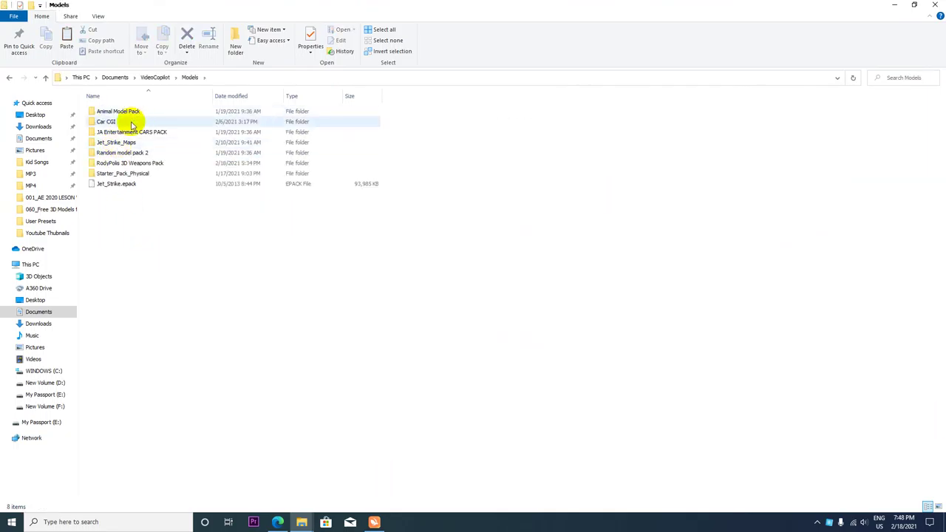
Paste the Motionfreaks WebPack folder into the Models folder
left_click(118, 112)
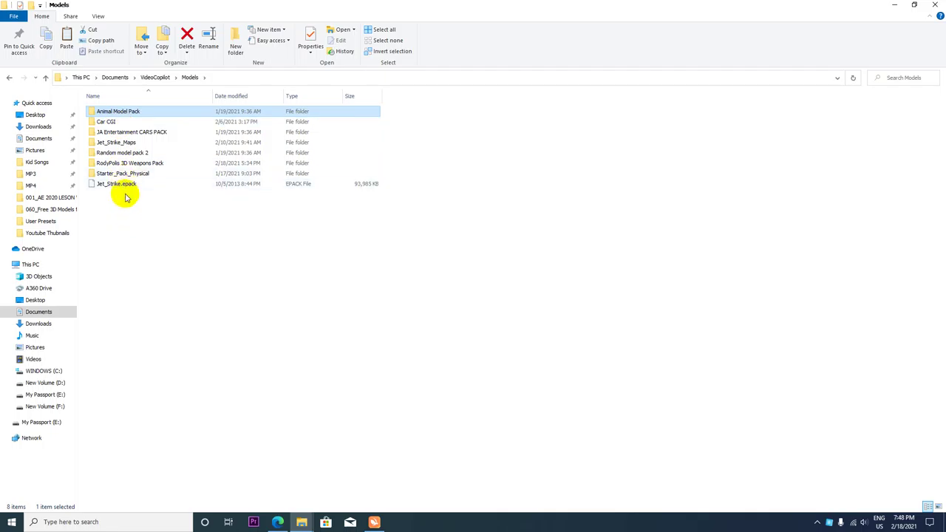
right_click(145, 223)
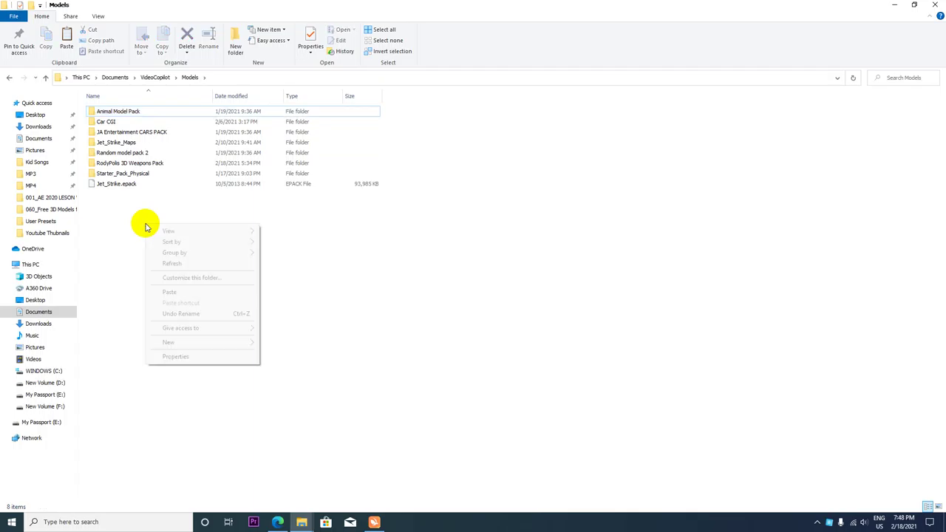
left_click(170, 293)
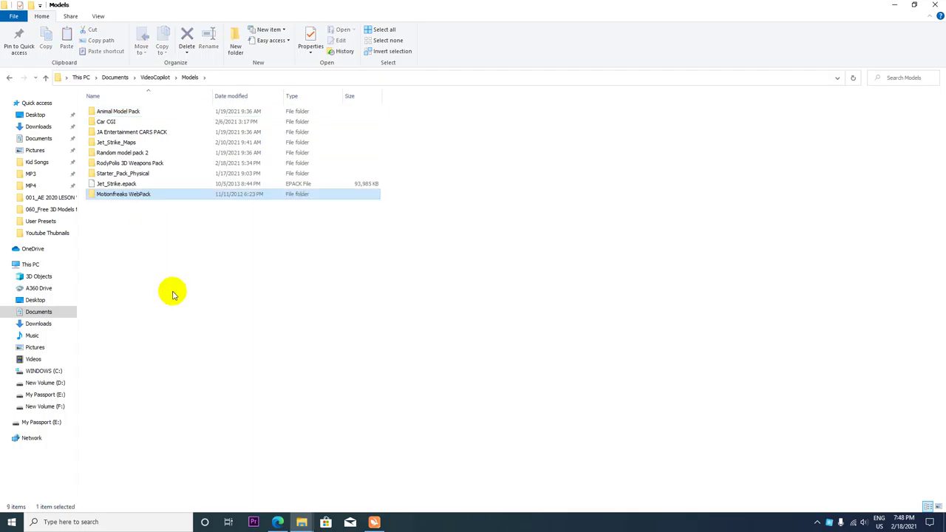
Close the Models window, refresh the desktop, and open Motionfreaks WebPack.aep in After Effects
left_click(935, 6)
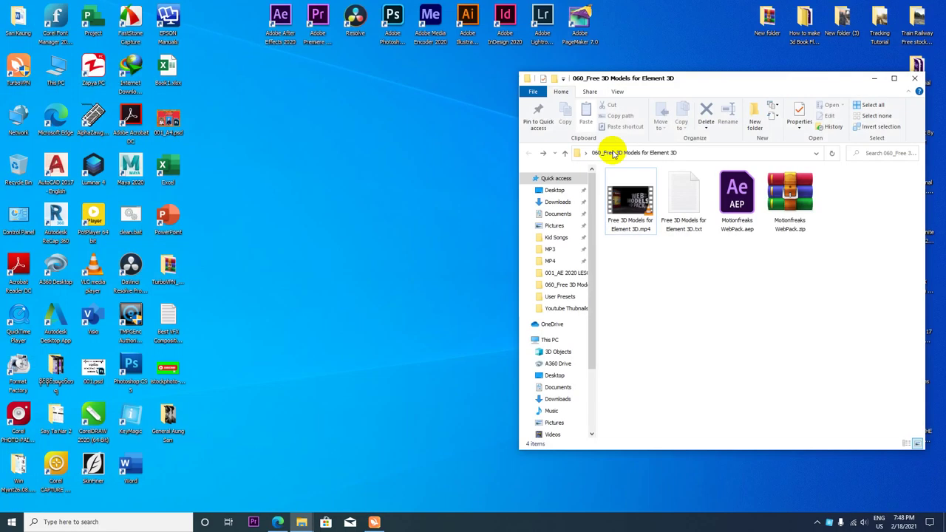
right_click(494, 154)
left_click(519, 181)
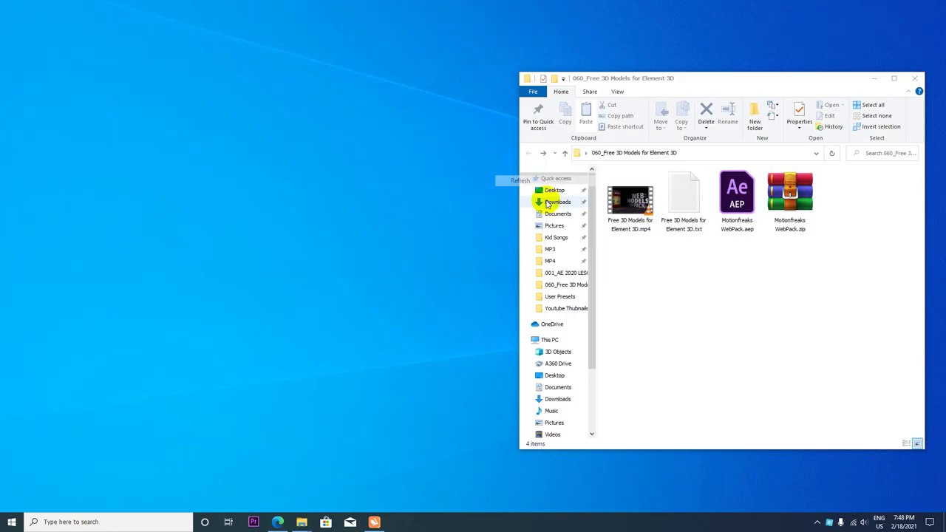
left_click(733, 207)
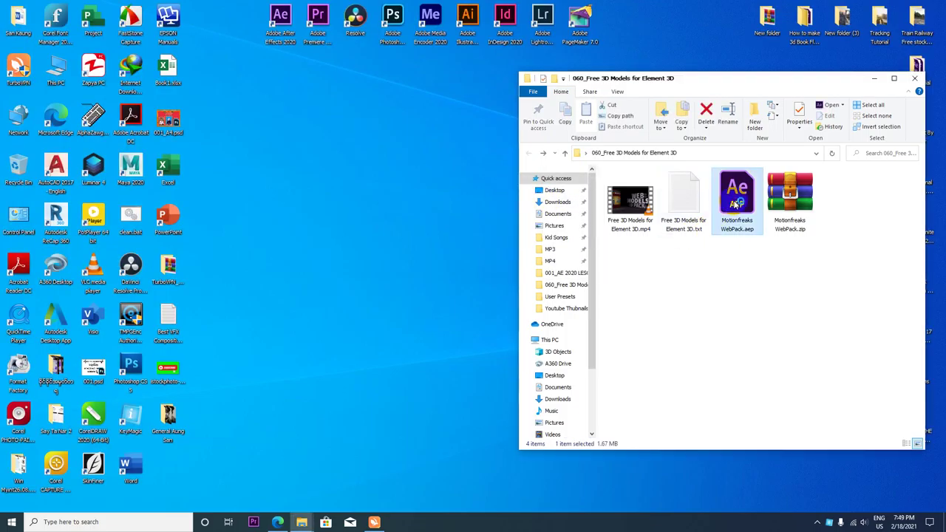
double_click(739, 206)
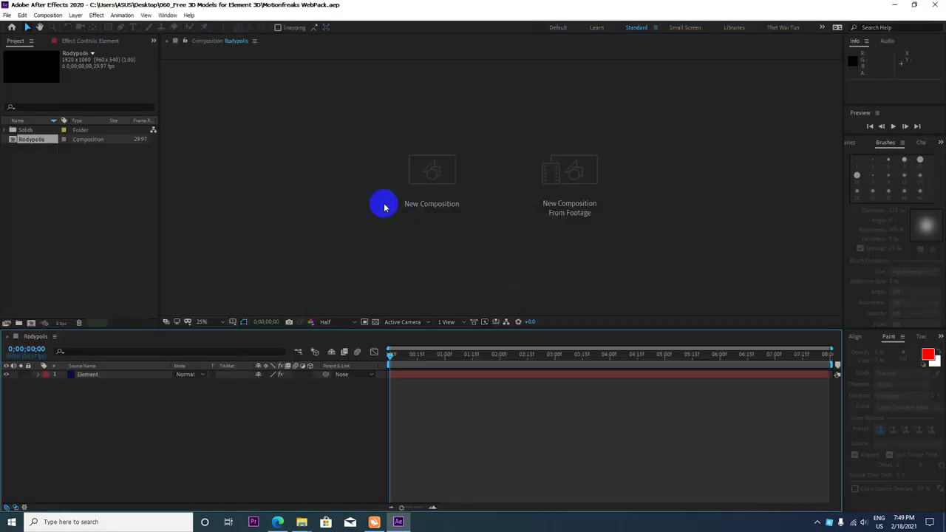
Zoom the comp view to 50% and add a new camera to the Rodypolis comp
left_click(93, 375)
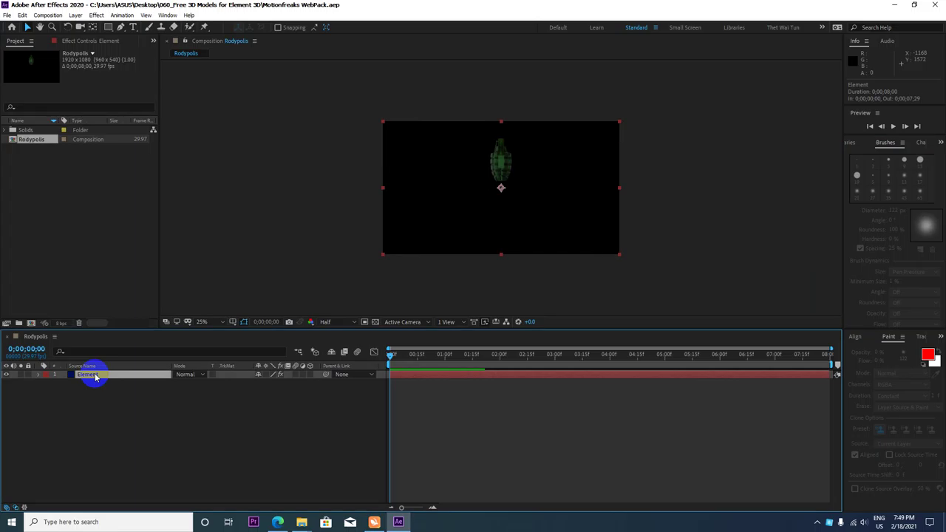
key("period")
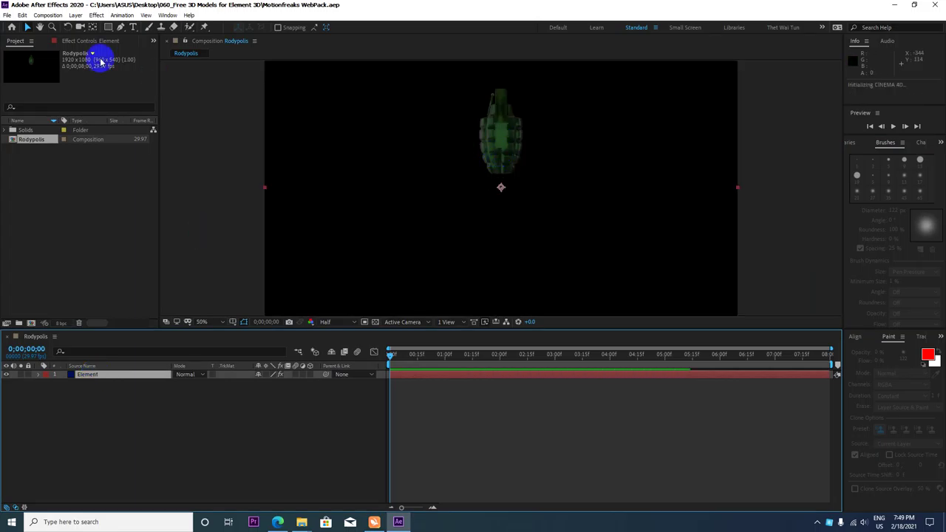
right_click(148, 418)
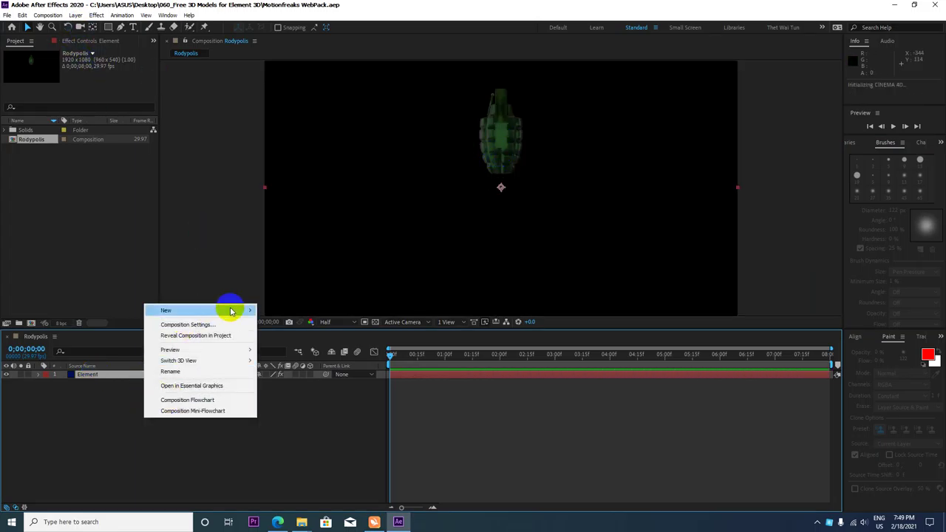
mouse_move(244, 313)
left_click(295, 347)
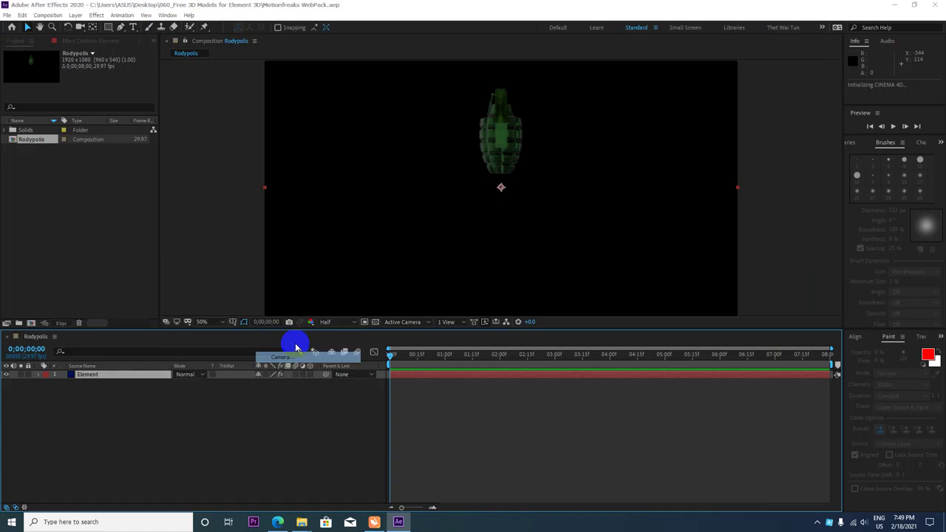
key("Return")
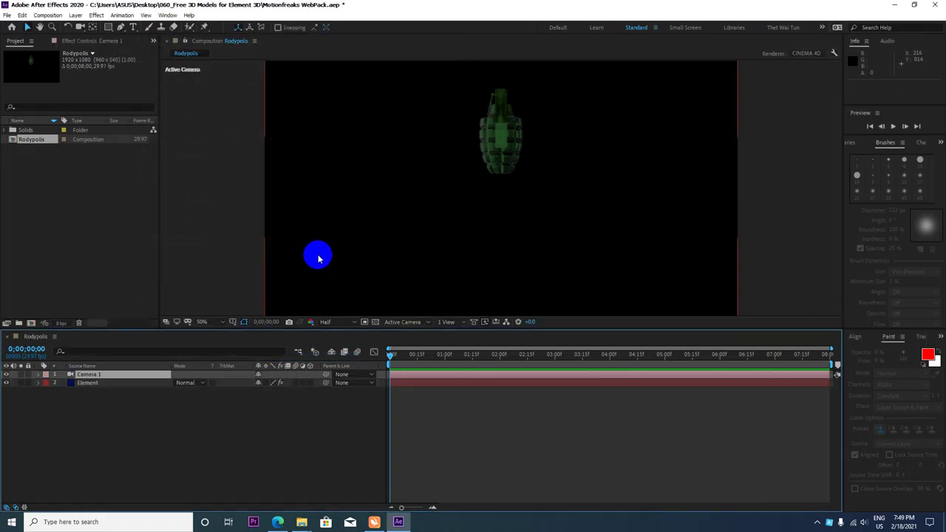
Orbit the camera around the grenade, then show the Element layer's effect controls
key("c")
mouse_move(527, 147)
left_mouse_down()
mouse_move(413, 148)
mouse_move(534, 137)
mouse_move(459, 147)
mouse_move(528, 147)
left_mouse_up()
scroll(532, 104, "up", 3)
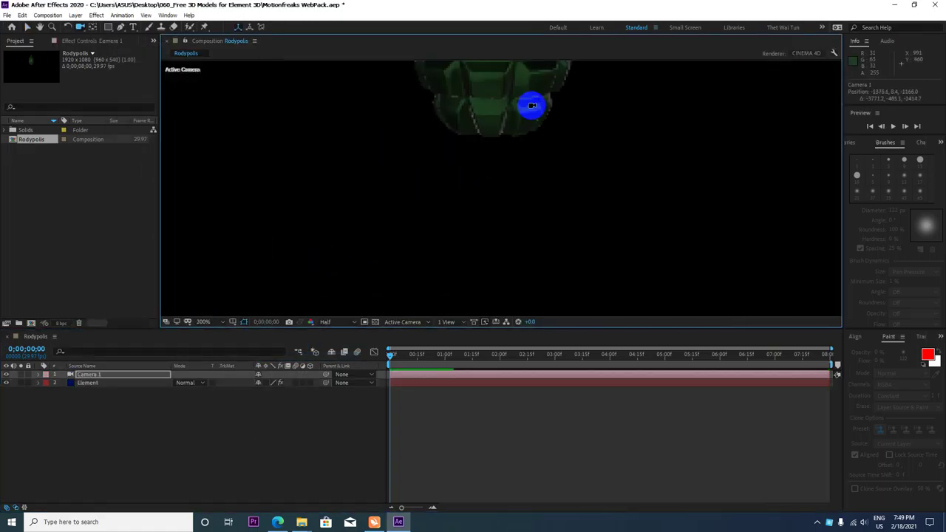
scroll(495, 182, "up", 3)
scroll(502, 206, "down", 3)
scroll(515, 202, "down", 4)
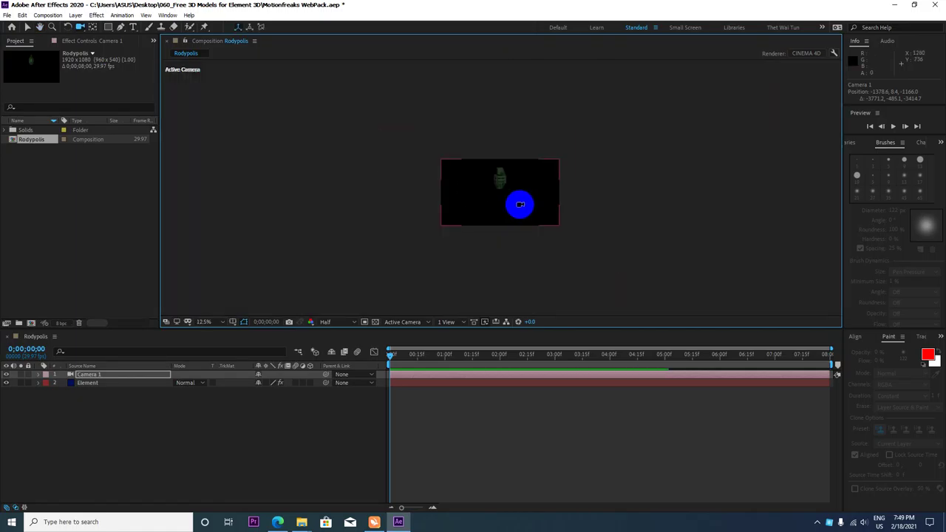
scroll(529, 204, "up", 1)
left_click(89, 383)
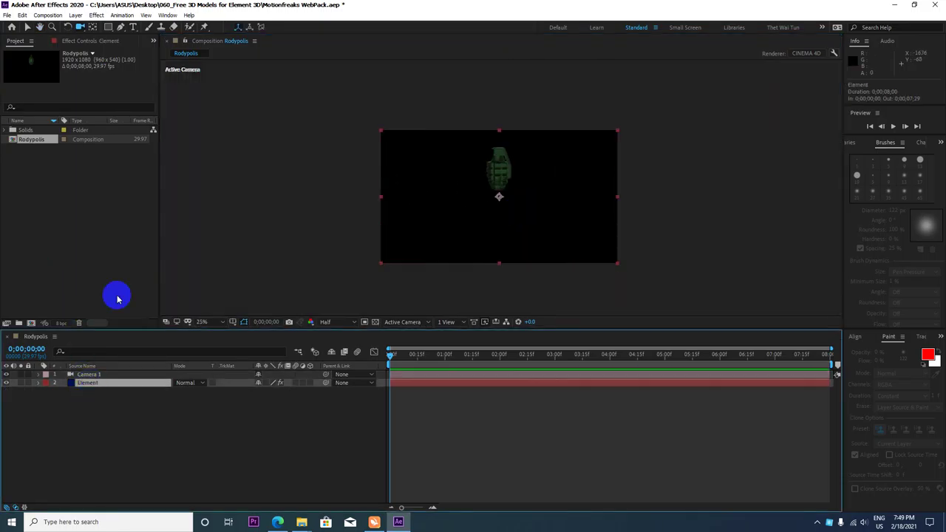
left_click(80, 41)
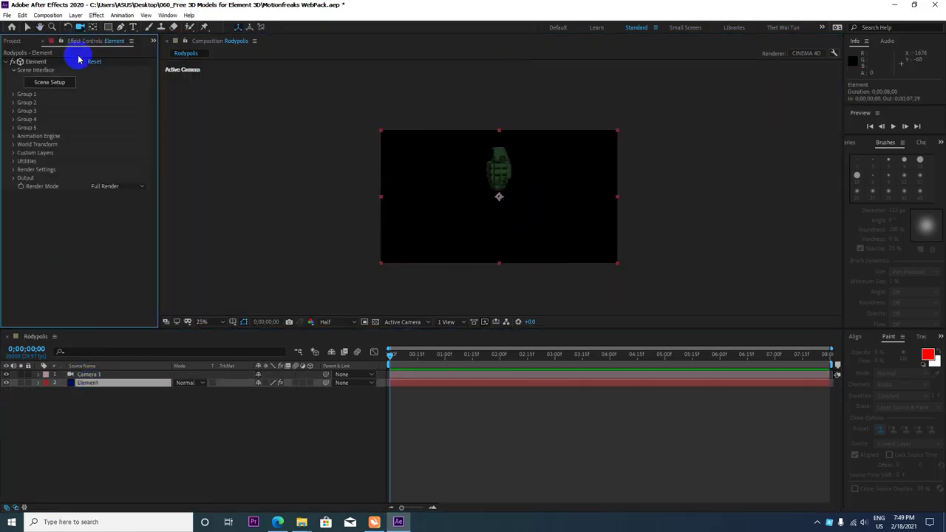
In Element 3D Scene Setup, delete the Grenade and browse the Motionfreaks WebPack models to the subscribe thumbnail
left_click(42, 84)
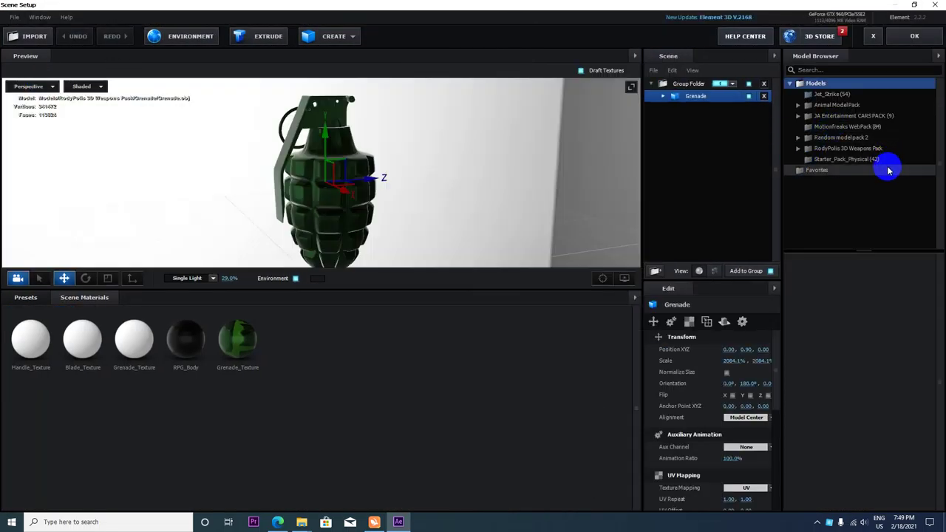
left_click(843, 127)
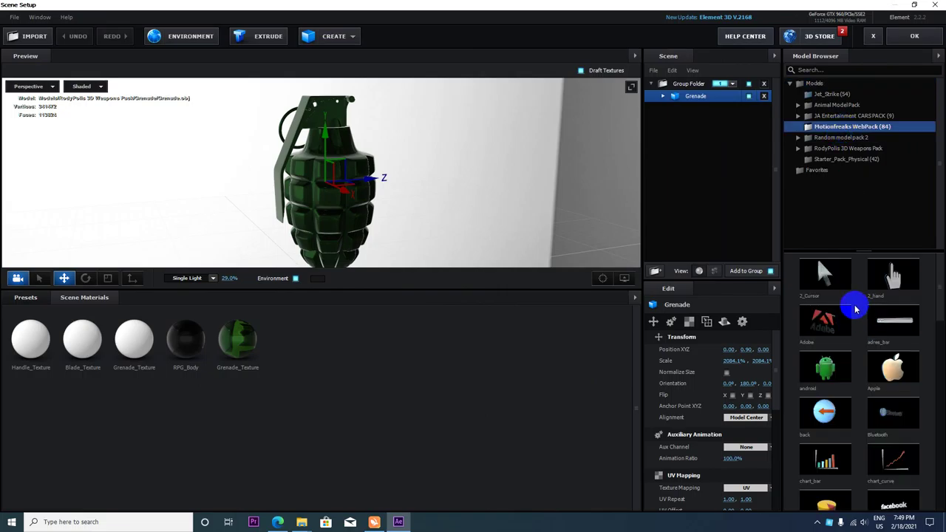
left_click(764, 84)
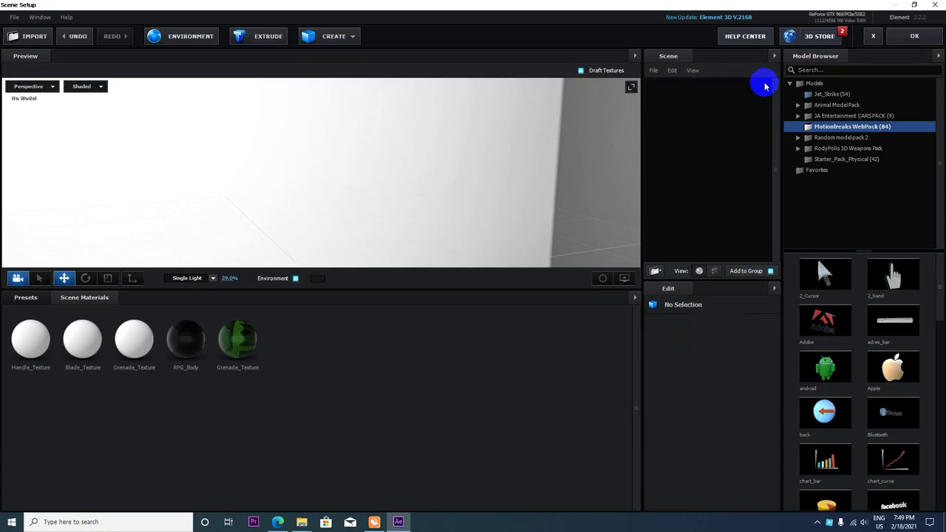
scroll(840, 371, "down", 2)
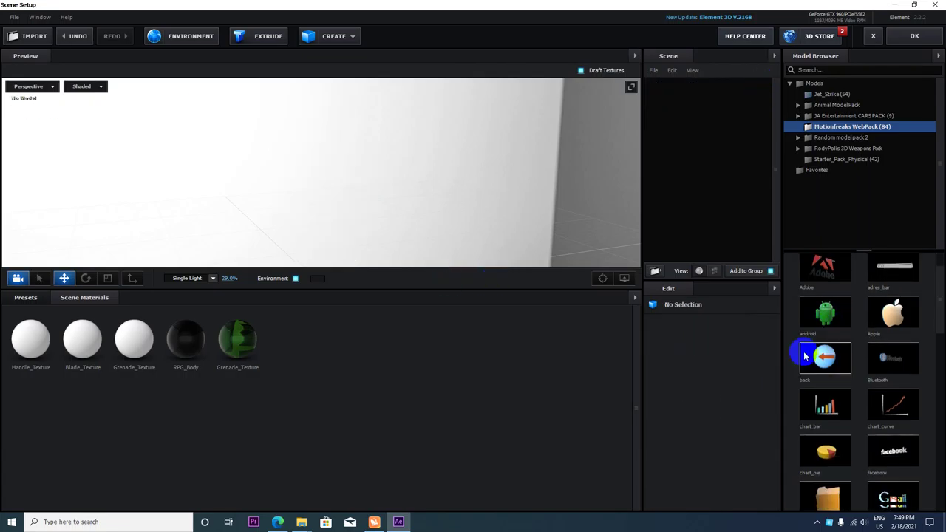
scroll(820, 362, "down", 2)
scroll(820, 371, "down", 2)
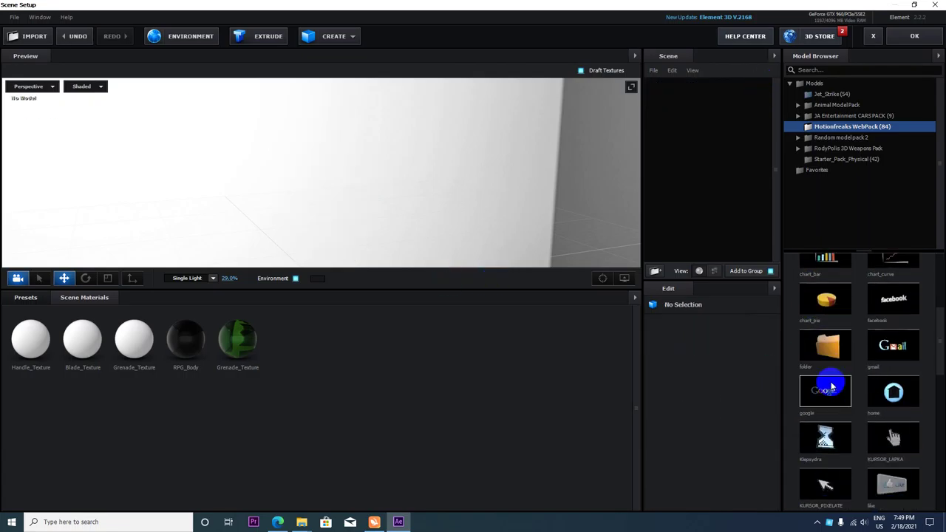
scroll(830, 386, "down", 1)
scroll(843, 382, "down", 2)
scroll(846, 390, "down", 2)
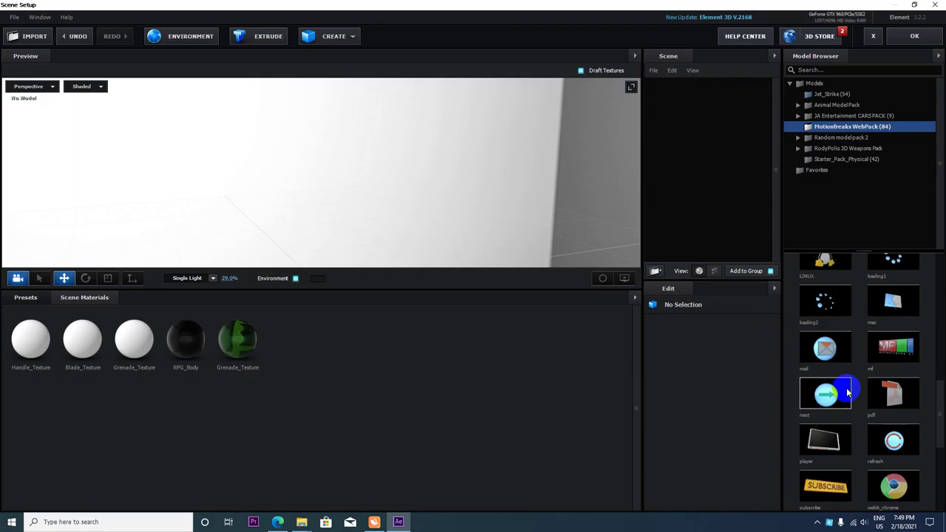
scroll(848, 392, "down", 2)
Load the subscribe model, raise it slightly on Y, and turn off Environment
left_click(826, 385)
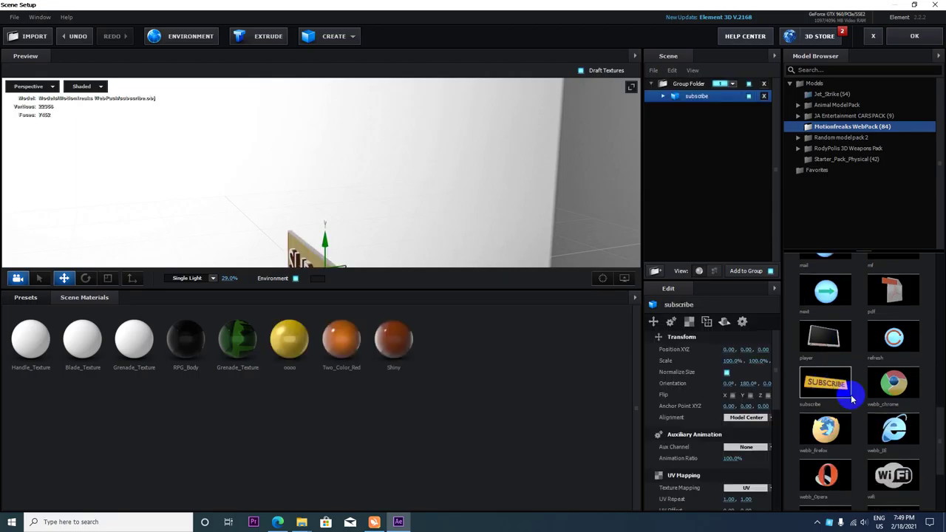
left_click_drag(325, 244, 337, 97)
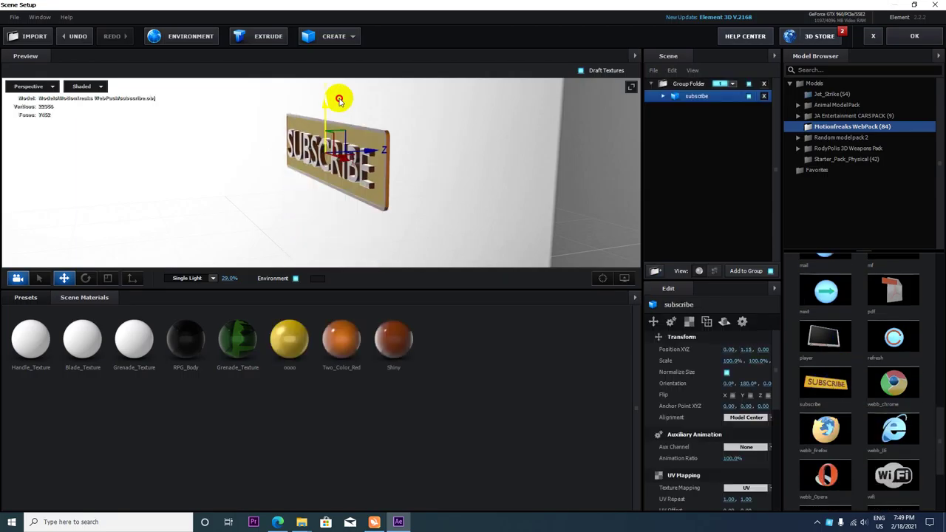
left_click(294, 279)
left_click_drag(320, 232, 401, 192)
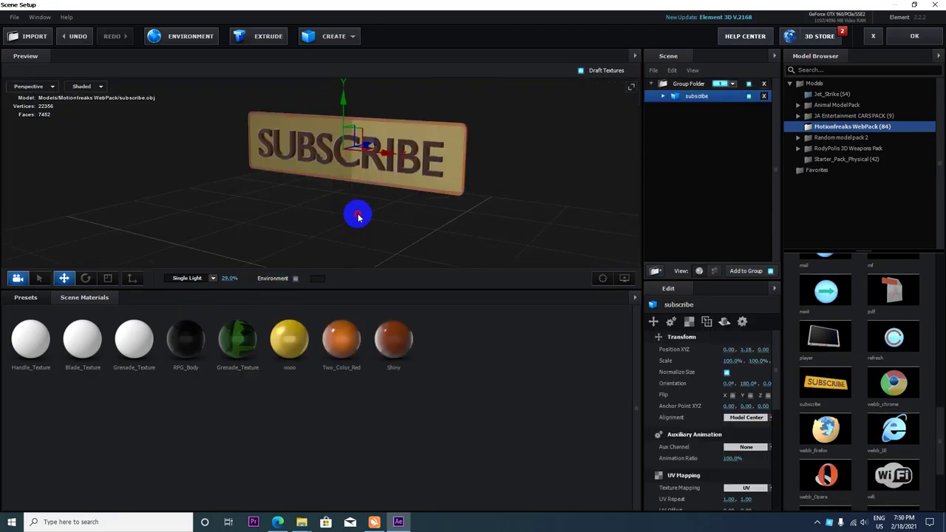
scroll(408, 188, "up", 5)
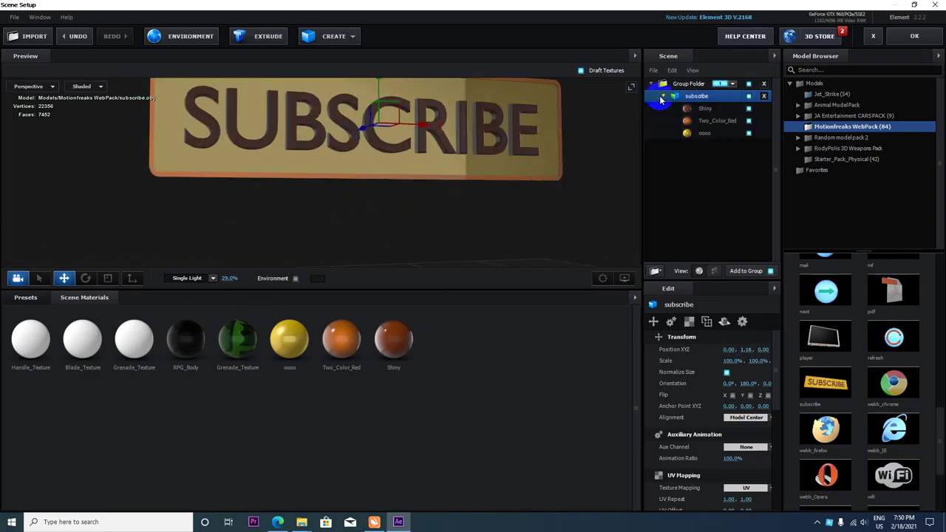
Check the Shiny and Two_Color_Red materials, then reposition the sign and zoom onto the letters
left_click(684, 109)
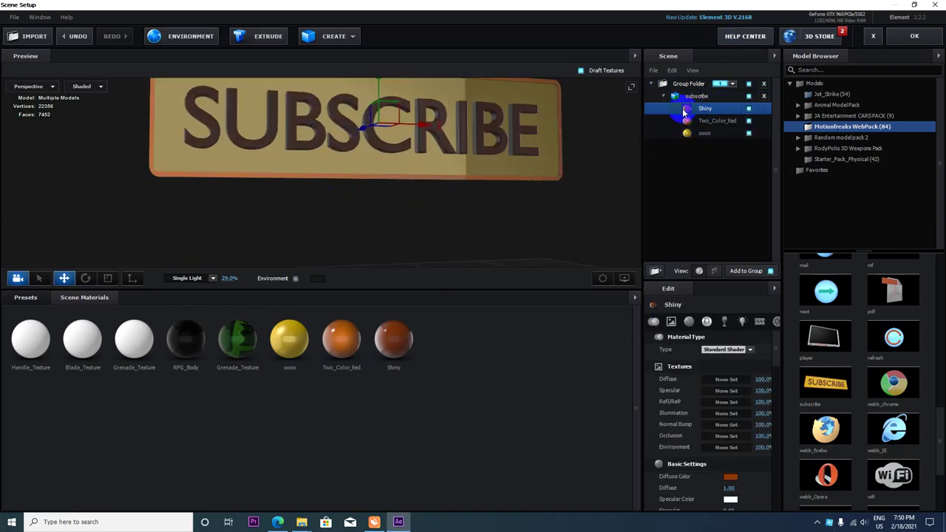
left_click(748, 109)
left_click(750, 108)
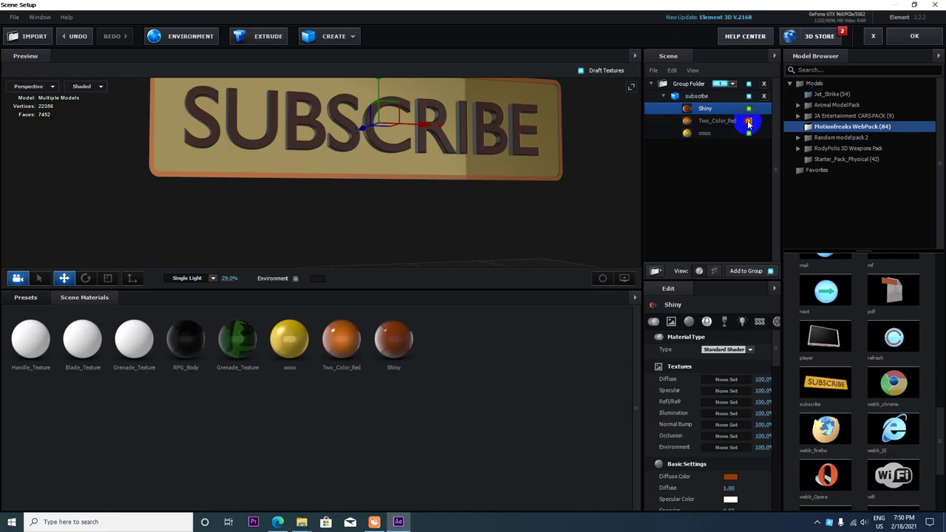
left_click(749, 122)
left_click(748, 122)
left_click(749, 122)
left_click_drag(625, 127, 562, 130)
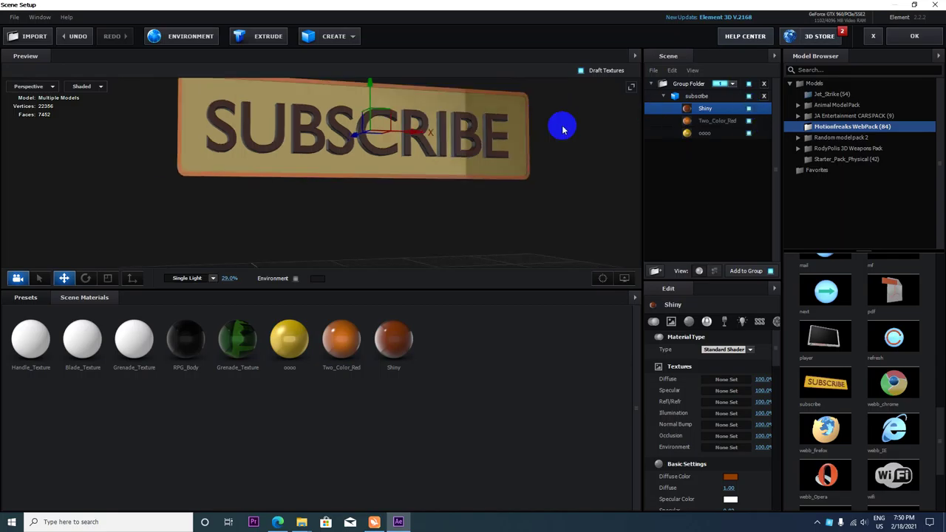
left_click_drag(385, 139, 348, 190)
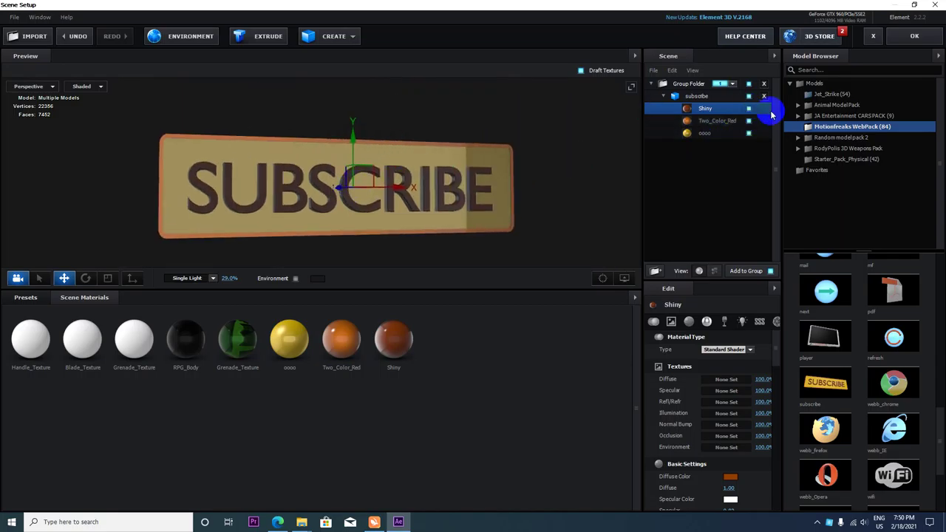
mouse_move(451, 198)
left_mouse_down()
mouse_move(282, 145)
mouse_move(236, 188)
left_mouse_up()
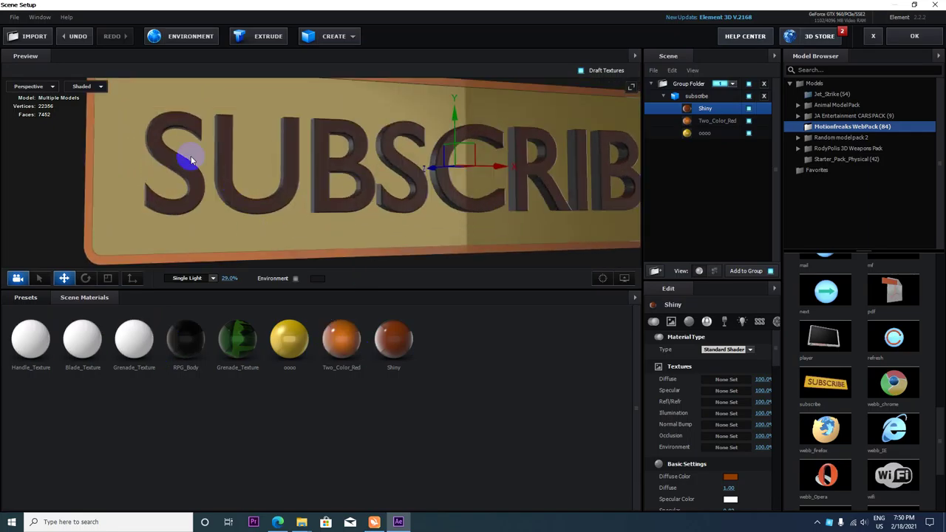
Apply the Physical preset Paint_Red material to the SUBSCRIBE letters
left_click(20, 303)
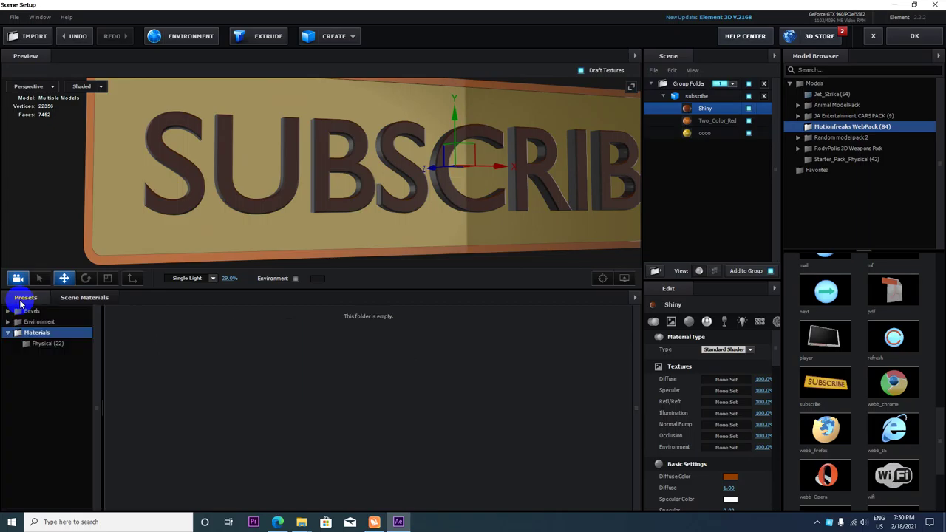
left_click(42, 343)
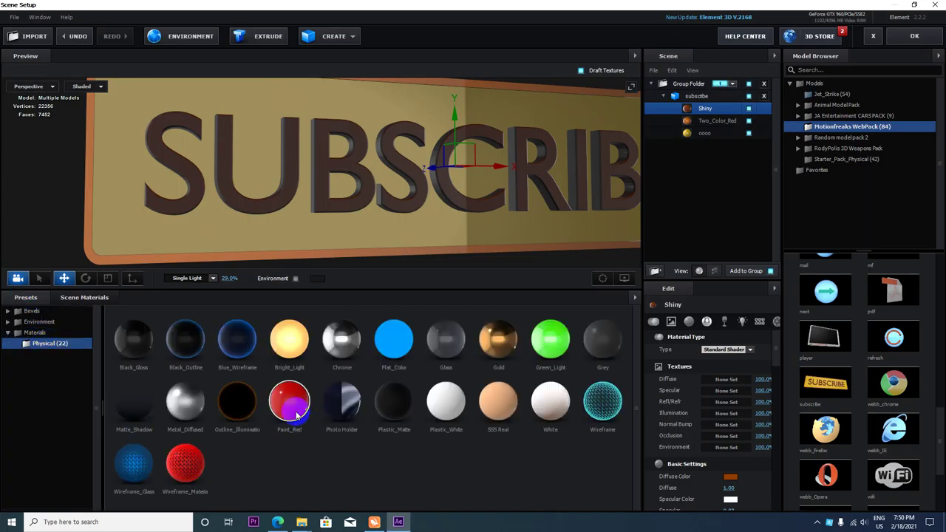
left_click_drag(289, 402, 287, 192)
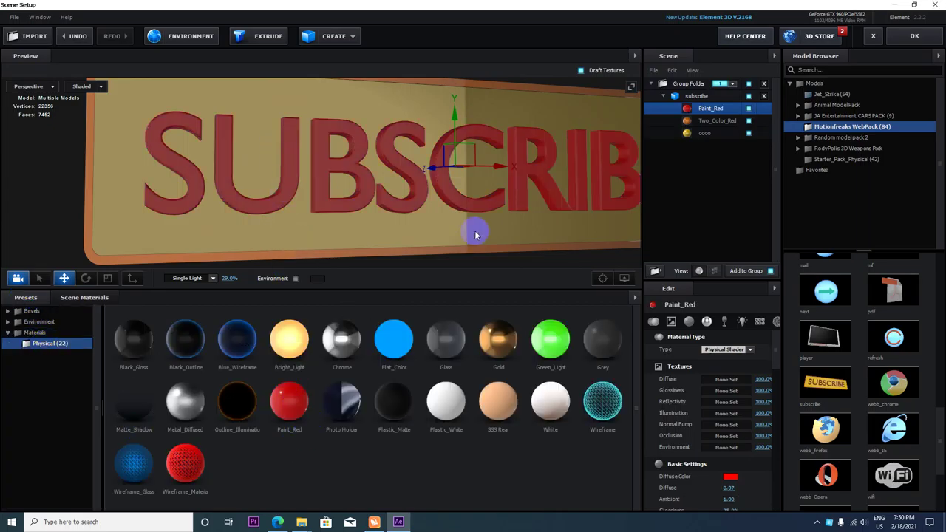
scroll(473, 231, "down", 3)
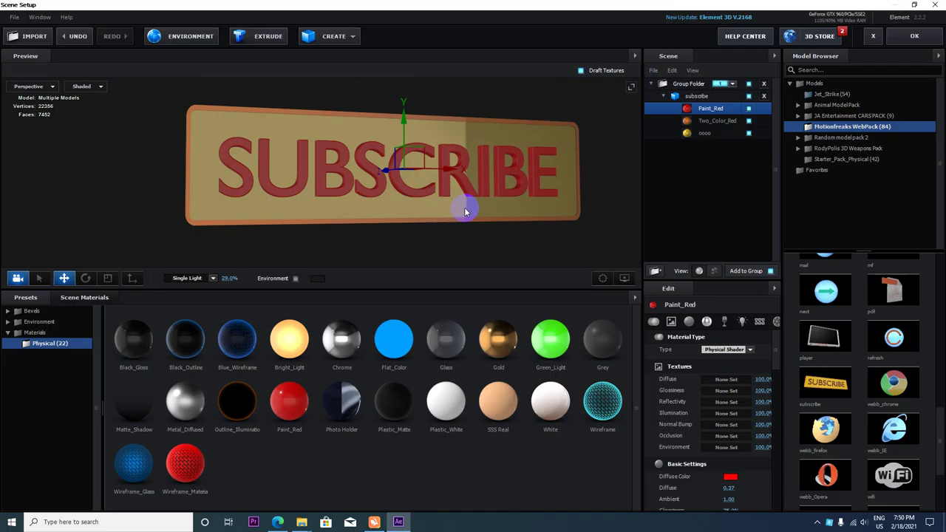
Replace the plaque's gold oooo material with Plastic_White and apply the scene
mouse_move(465, 212)
left_mouse_down()
mouse_move(563, 205)
mouse_move(387, 224)
mouse_move(438, 200)
mouse_move(441, 211)
mouse_move(468, 215)
mouse_move(459, 223)
left_mouse_up()
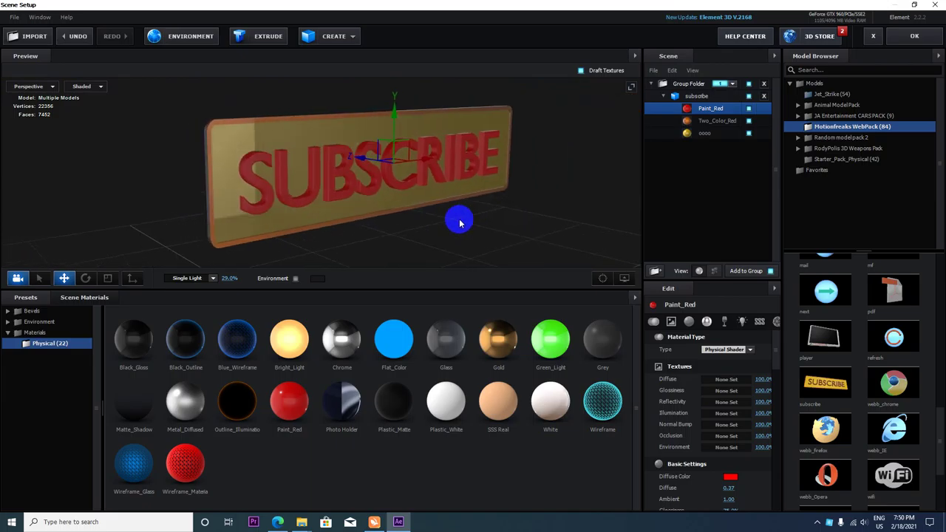
left_click_drag(462, 116, 371, 200)
left_click_drag(484, 207, 478, 135)
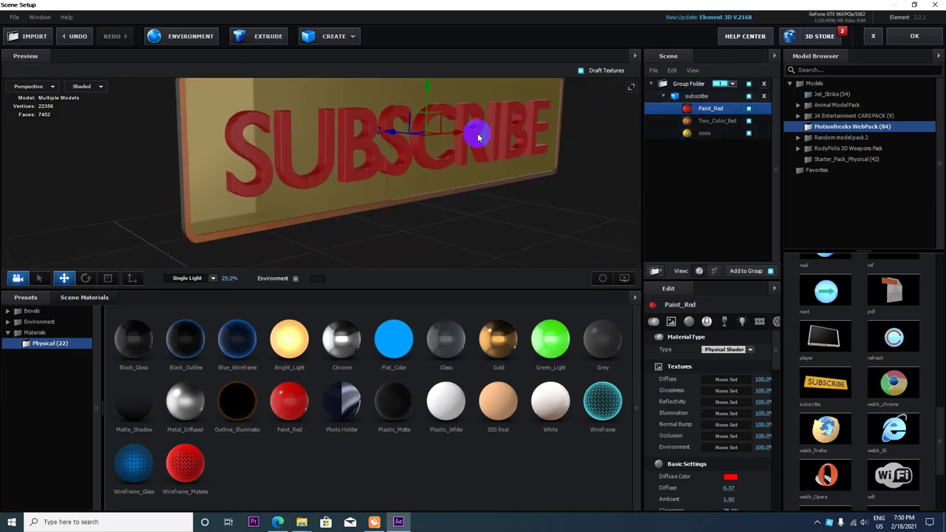
left_click(705, 132)
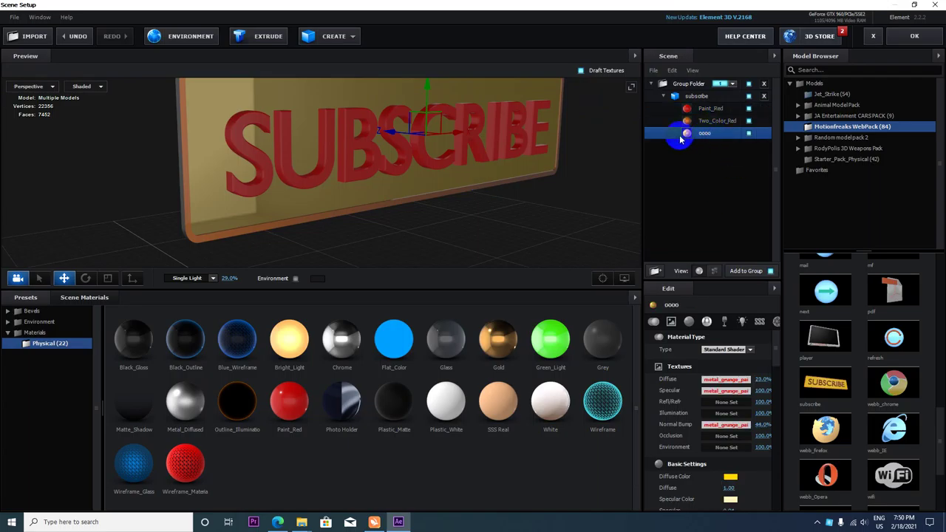
mouse_move(445, 401)
left_mouse_down()
mouse_move(213, 160)
mouse_move(323, 181)
mouse_move(364, 169)
left_mouse_up()
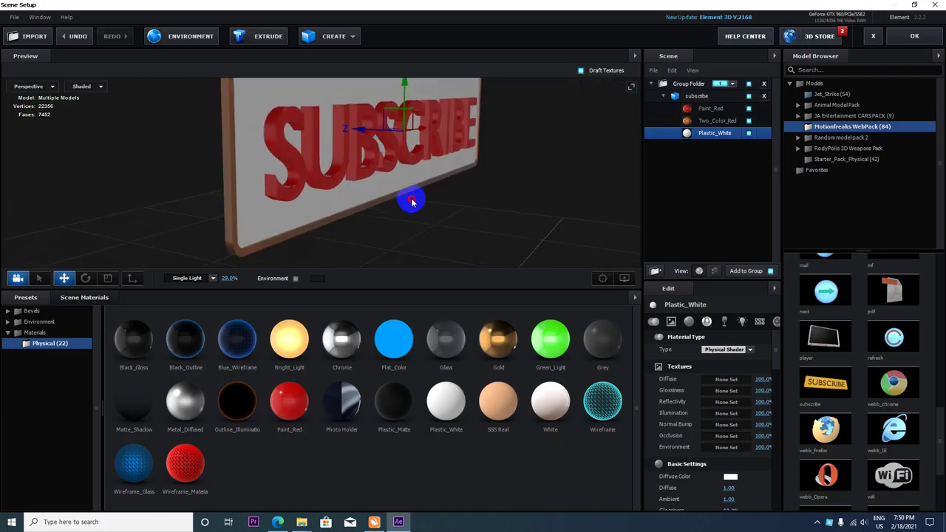
left_click_drag(363, 169, 608, 171)
left_click(918, 41)
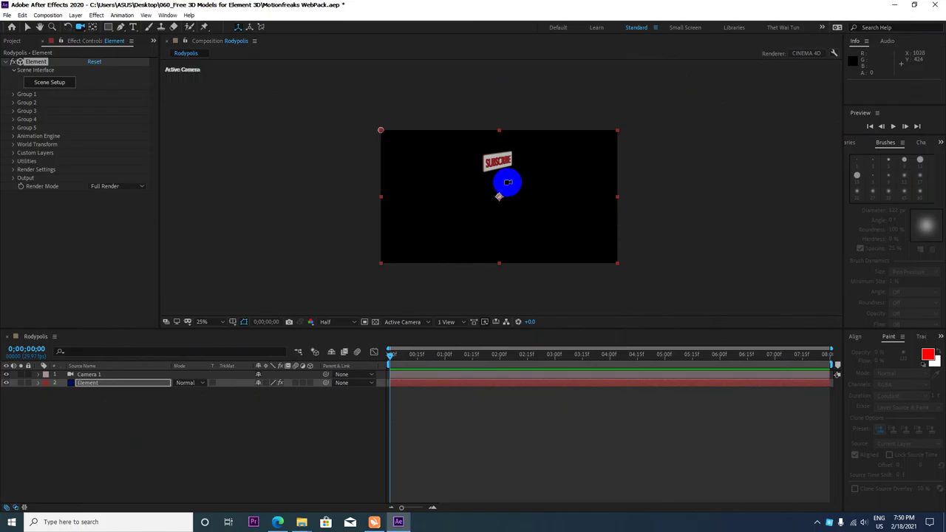
Pan the camera so the sign shifts down, then dolly it toward the SUBSCRIBE sign
left_click(93, 27)
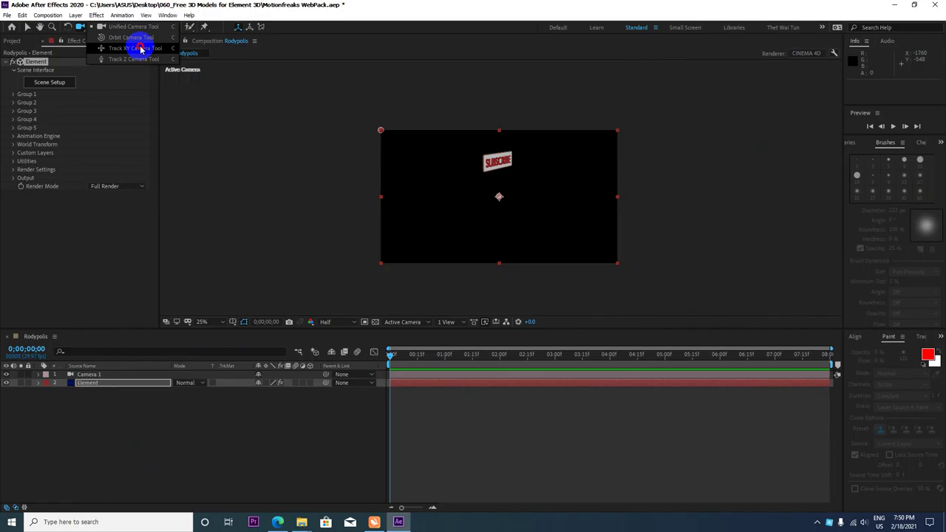
left_click(140, 50)
mouse_move(545, 186)
left_mouse_down()
mouse_move(499, 194)
mouse_move(377, 133)
left_mouse_up()
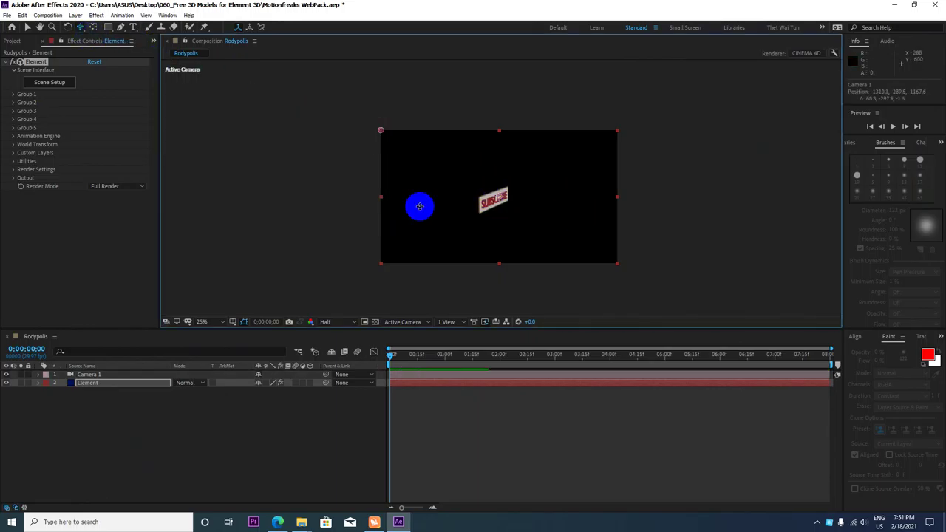
left_click_drag(78, 28, 111, 58)
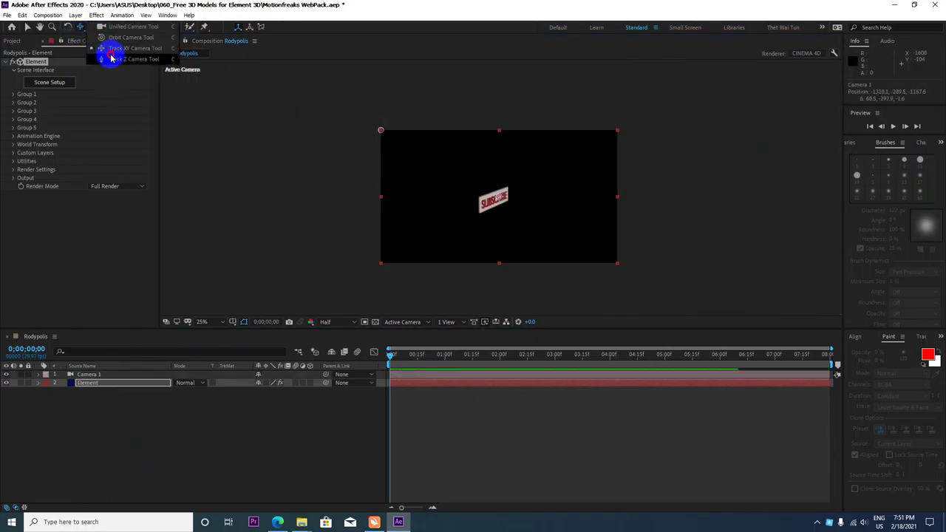
mouse_move(473, 200)
left_mouse_down()
mouse_move(501, 65)
mouse_move(492, 215)
mouse_move(500, 220)
mouse_move(492, 177)
mouse_move(496, 236)
mouse_move(496, 169)
mouse_move(492, 229)
mouse_move(472, 226)
left_mouse_up()
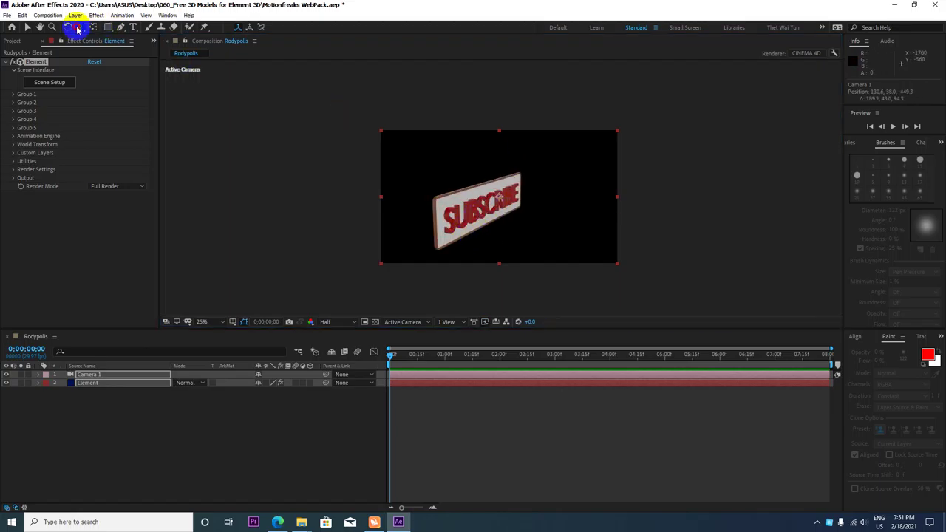
mouse_move(418, 222)
left_mouse_down()
mouse_move(416, 212)
mouse_move(472, 195)
left_mouse_up()
Push the camera back so the SUBSCRIBE sign appears smaller in frame
key("period")
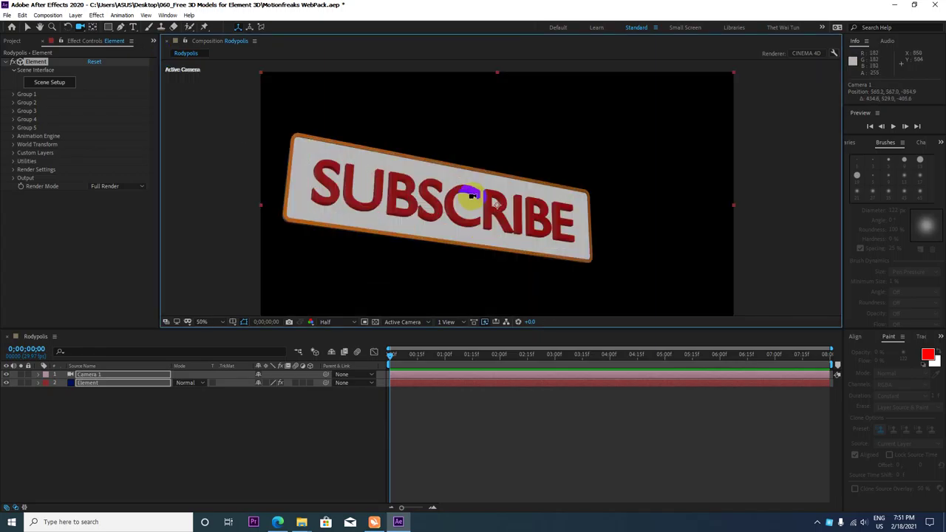
key("comma")
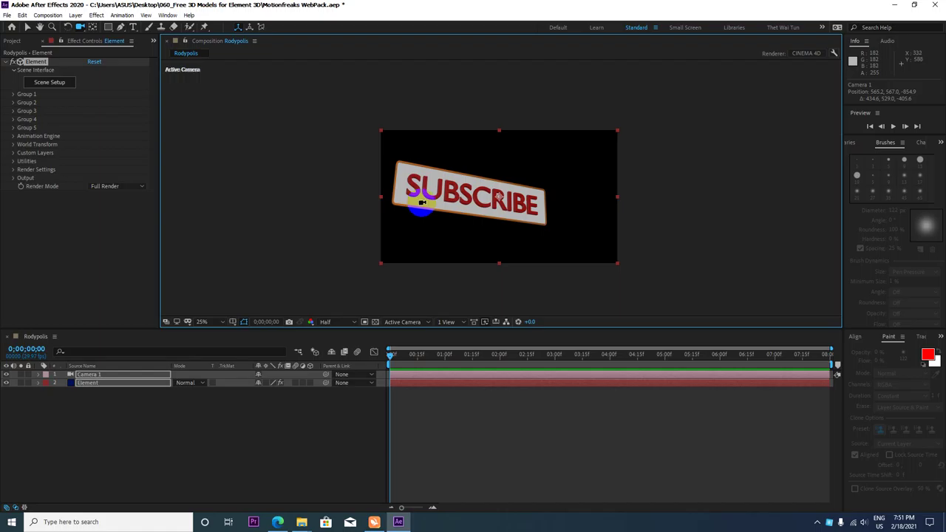
key("period")
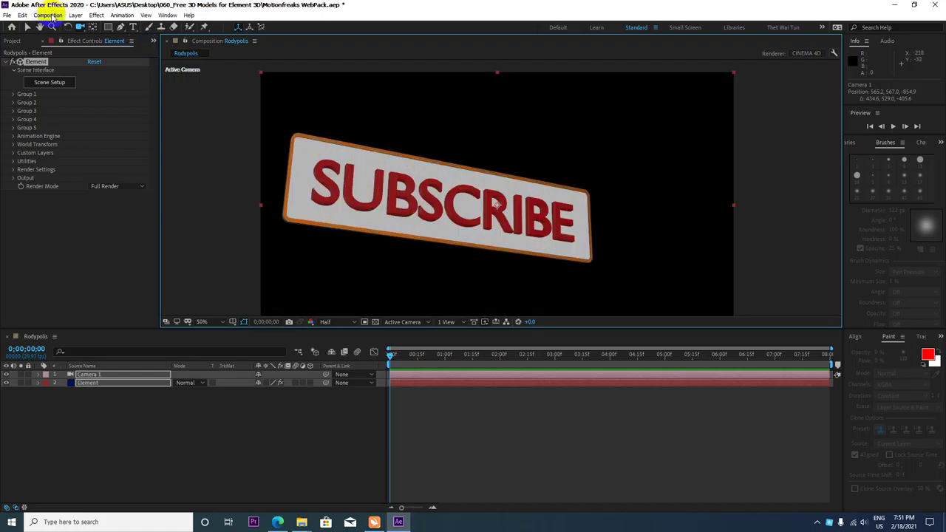
left_click(116, 31)
left_click_drag(82, 27, 142, 66)
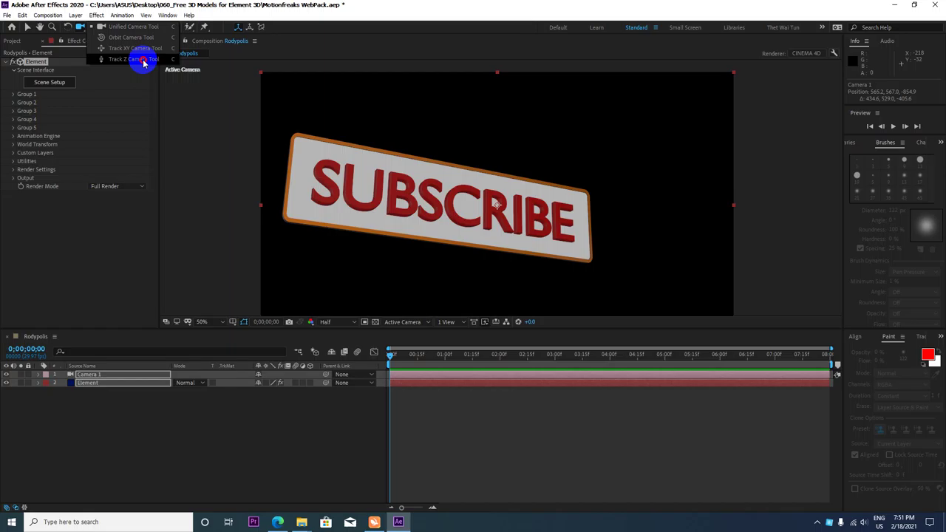
mouse_move(416, 205)
left_mouse_down()
mouse_move(423, 194)
mouse_move(426, 242)
left_mouse_up()
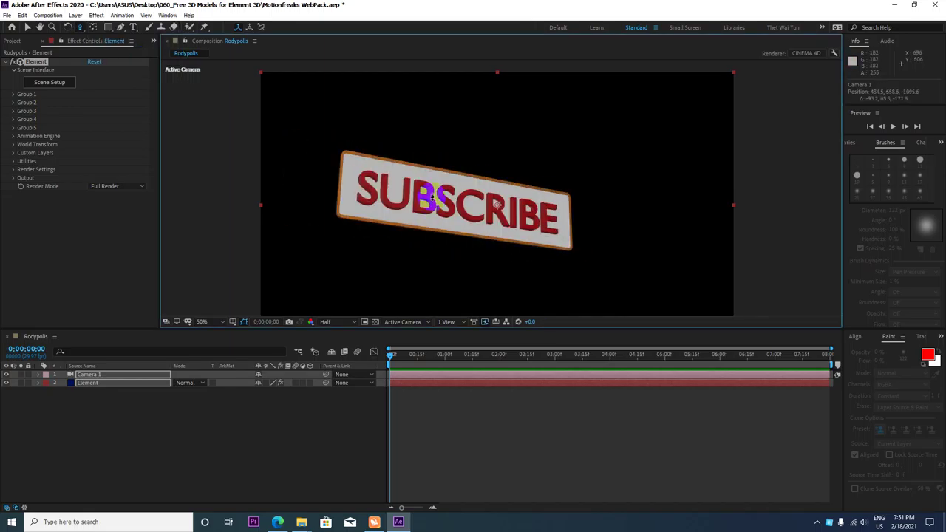
scroll(443, 222, "down", 2)
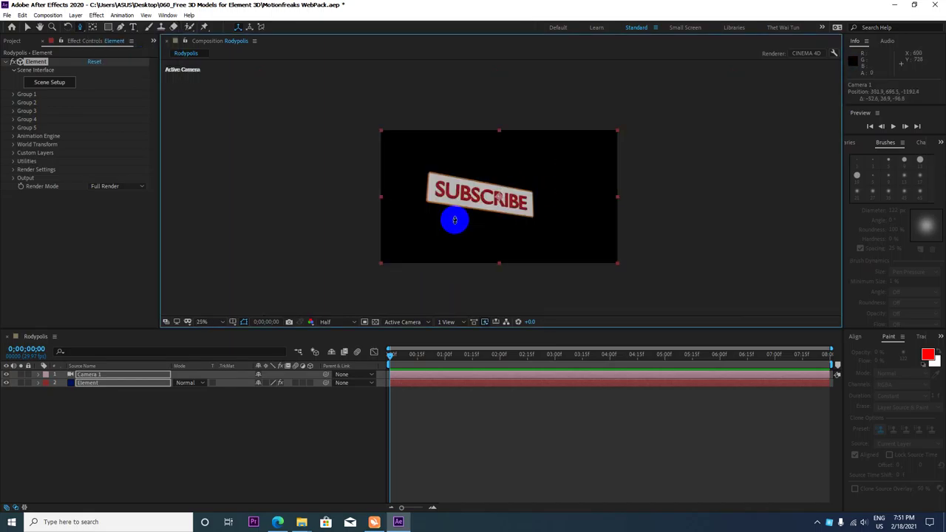
scroll(454, 220, "up", 2)
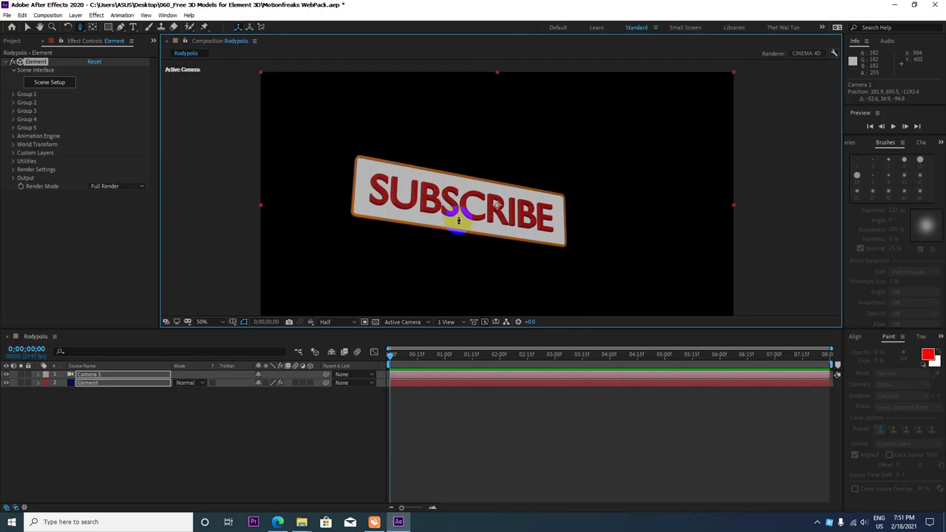
scroll(457, 218, "down", 2)
scroll(450, 210, "up", 2)
scroll(451, 209, "down", 2)
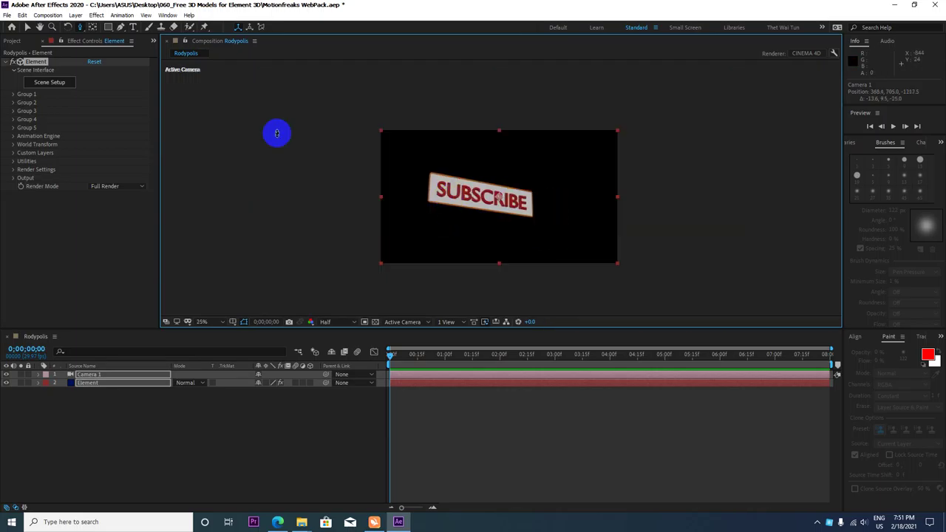
Orbit the camera to level the SUBSCRIBE model, checking it at 100%, 25% and 50%
left_click(80, 32)
left_click(97, 28)
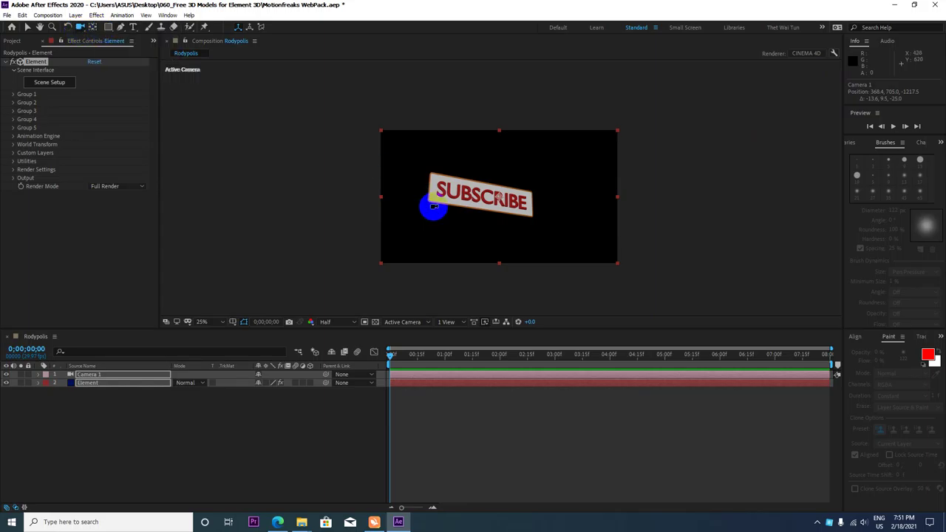
left_click_drag(432, 205, 436, 210)
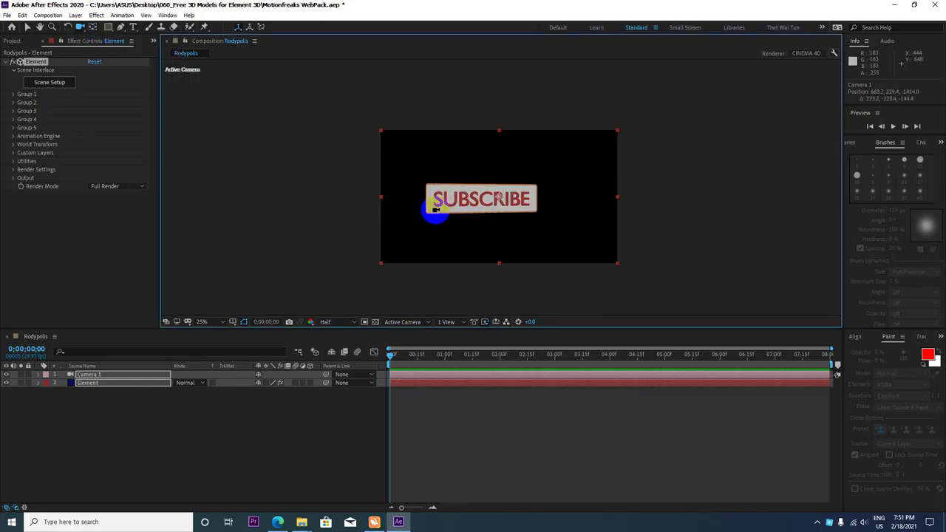
key("slash")
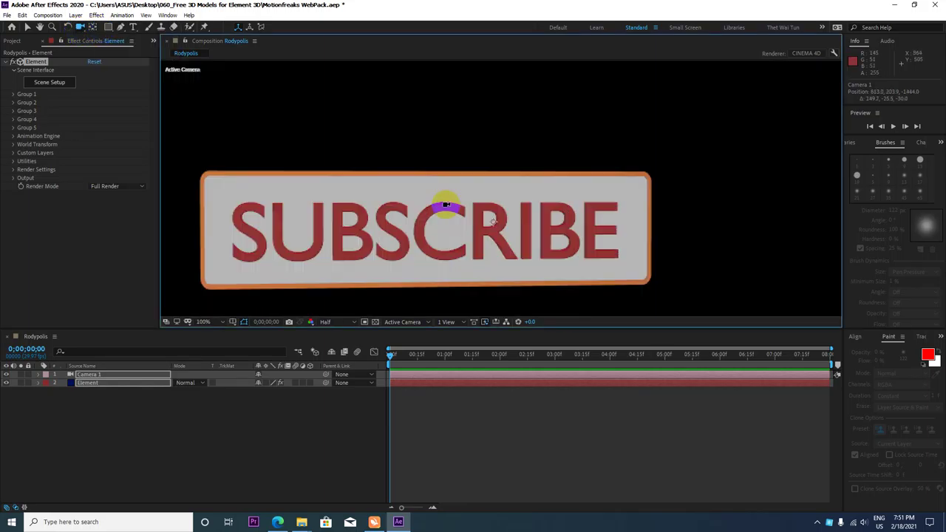
key("comma")
key("comma")
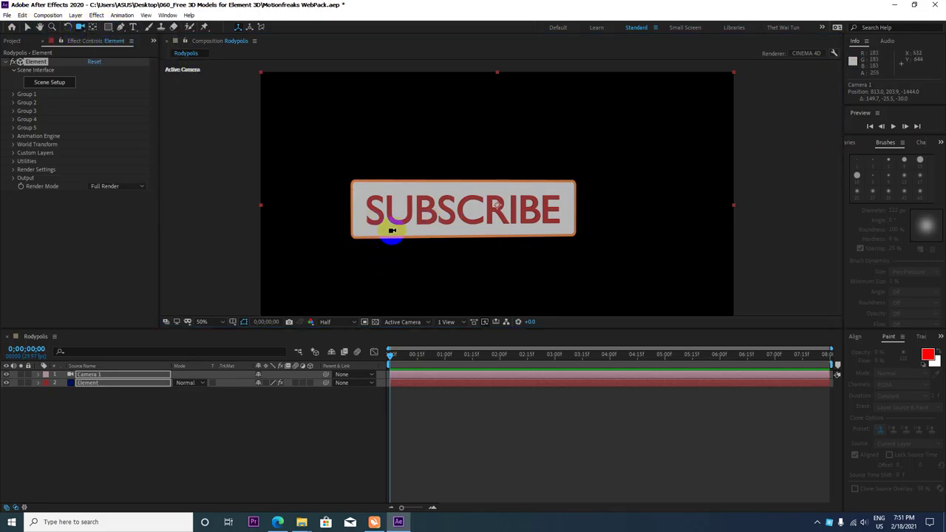
key("comma")
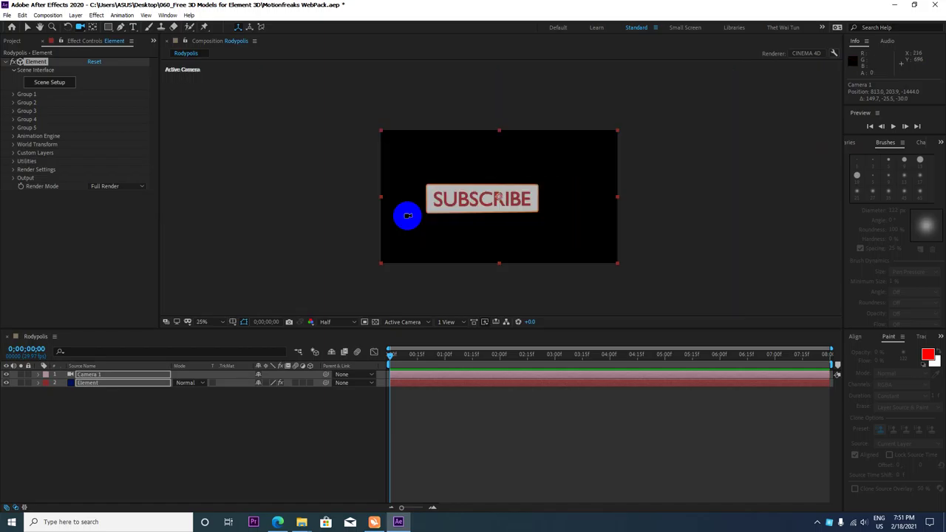
key("period")
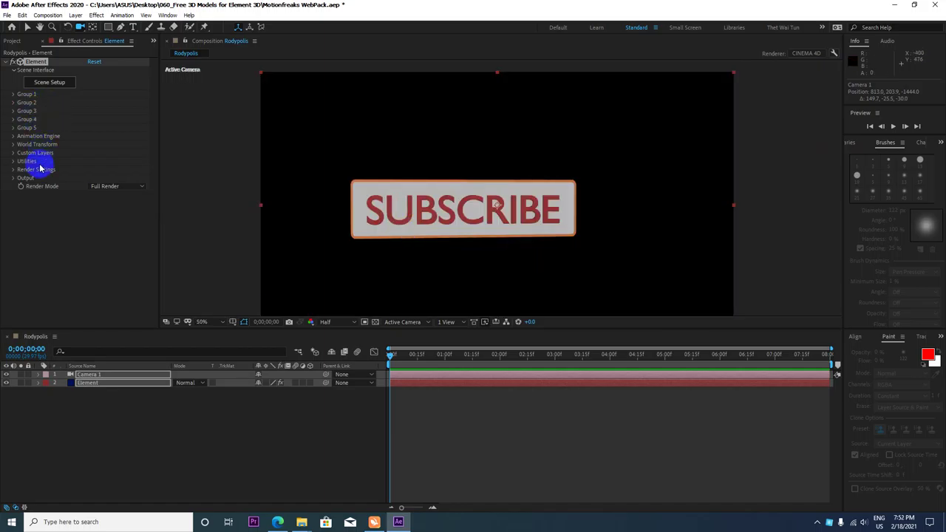
Expand Animation Engine, Group 1 and its Particle Look settings in Effect Controls
left_click(12, 136)
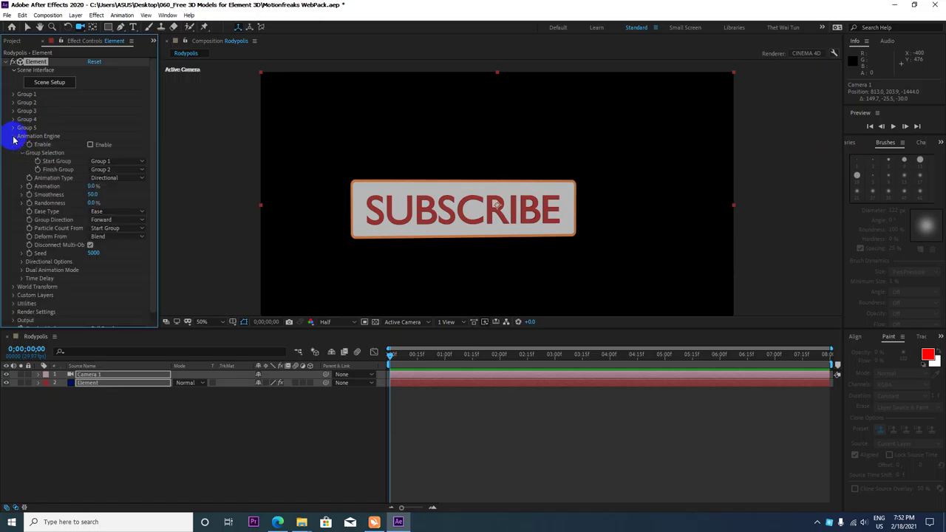
scroll(41, 232, "down", 1)
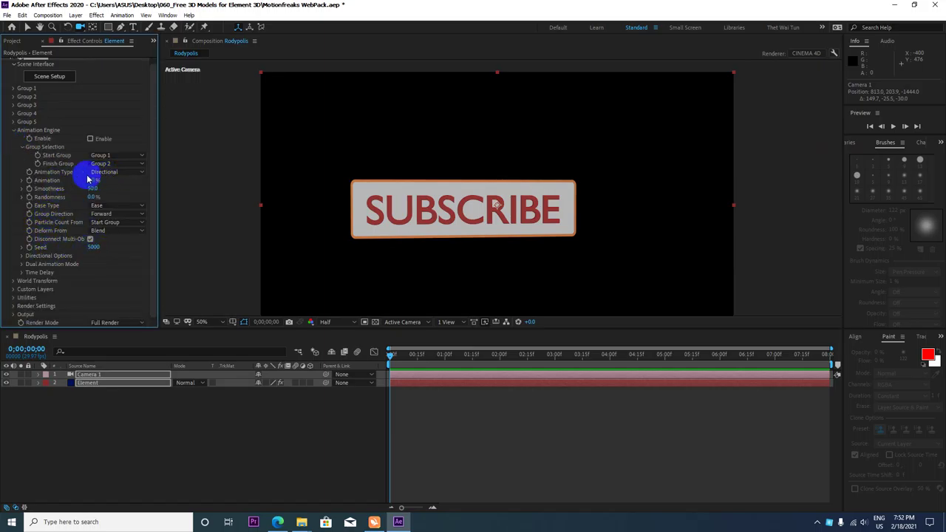
scroll(46, 206, "up", 1)
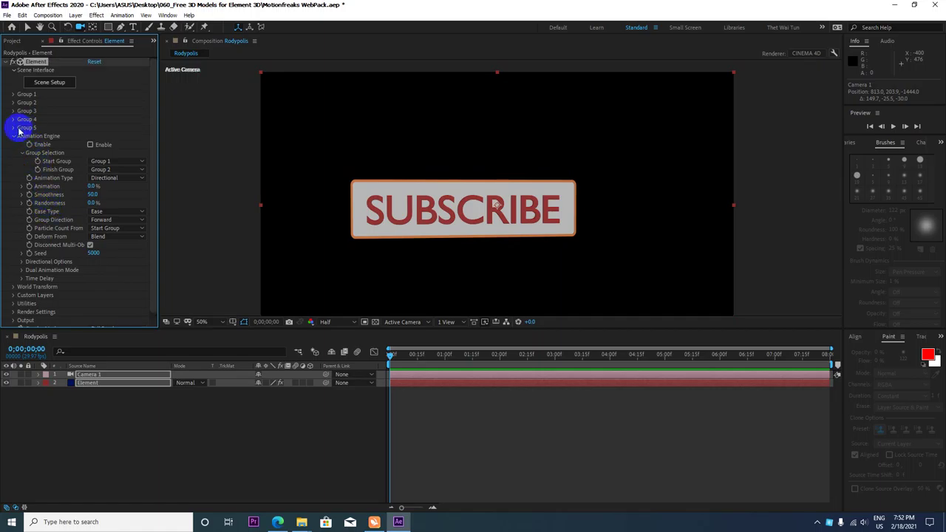
left_click(13, 95)
left_click(23, 136)
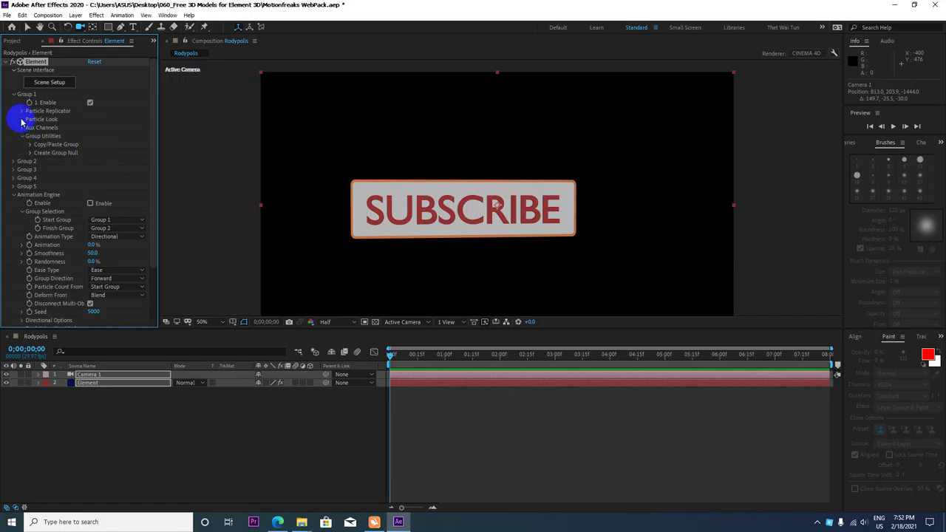
left_click(22, 119)
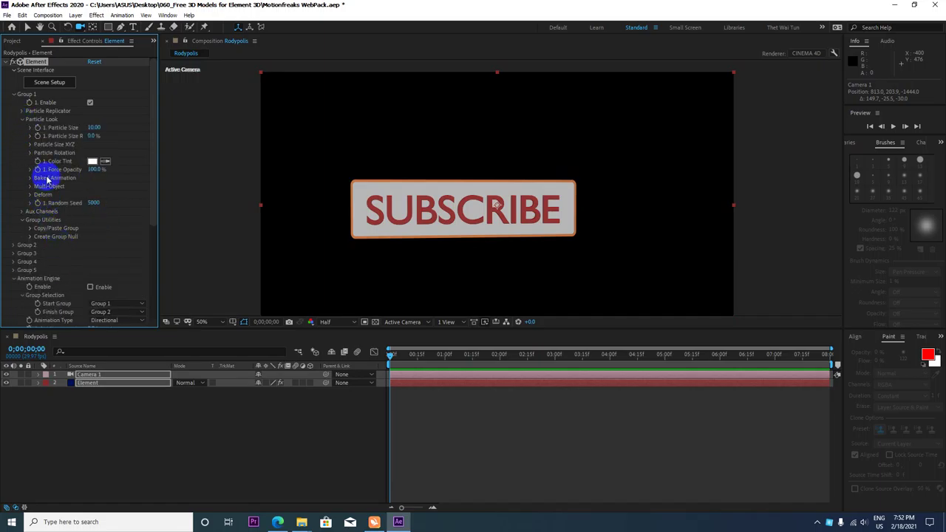
key("period")
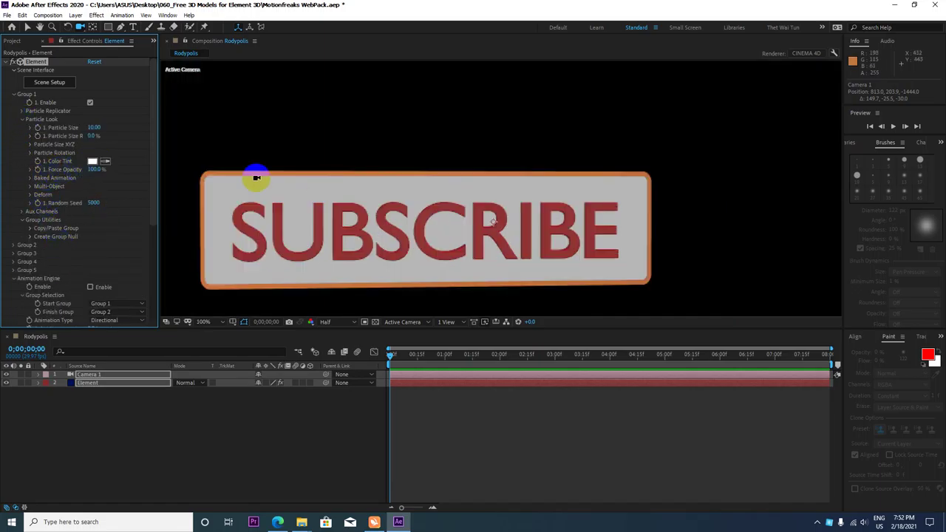
Try a red Color Tint on the model, then set the tint back to white (FFFFFF)
left_click(91, 161)
left_click(323, 293)
left_click(439, 261)
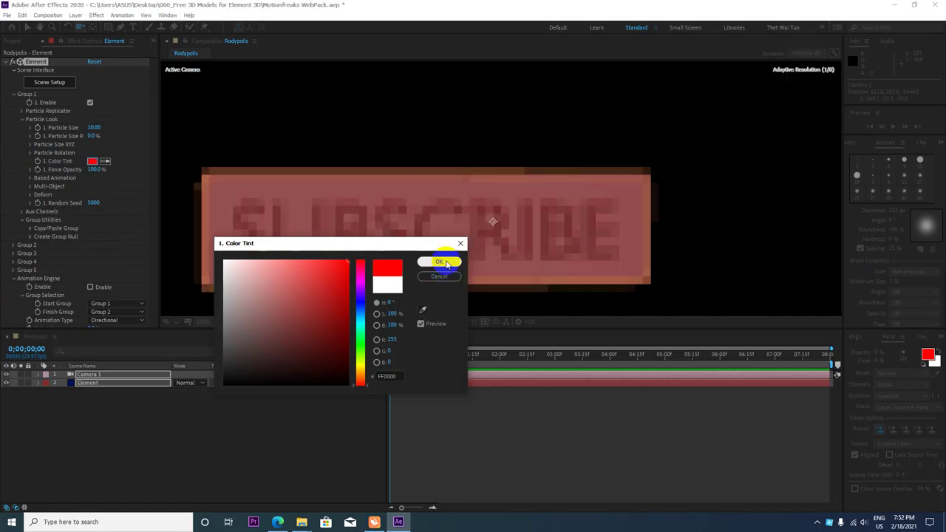
key("comma")
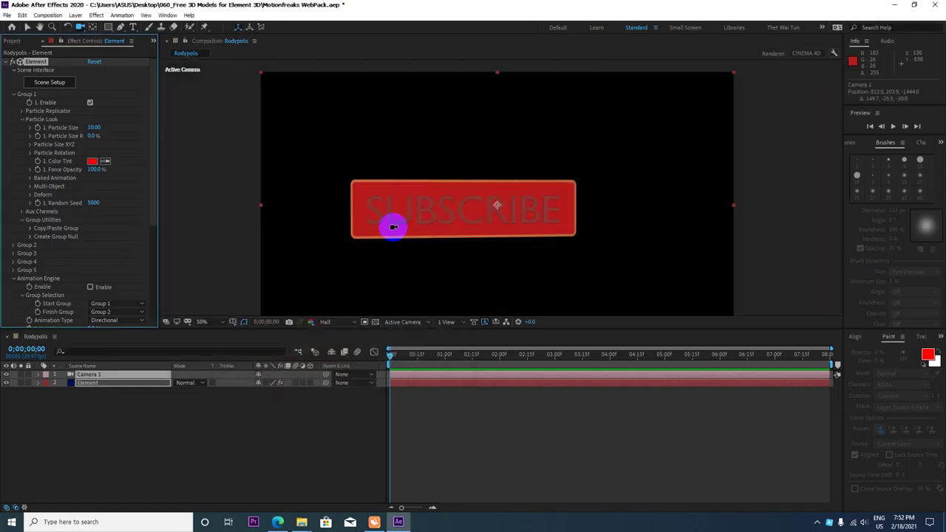
left_click(92, 162)
left_click_drag(225, 265, 156, 228)
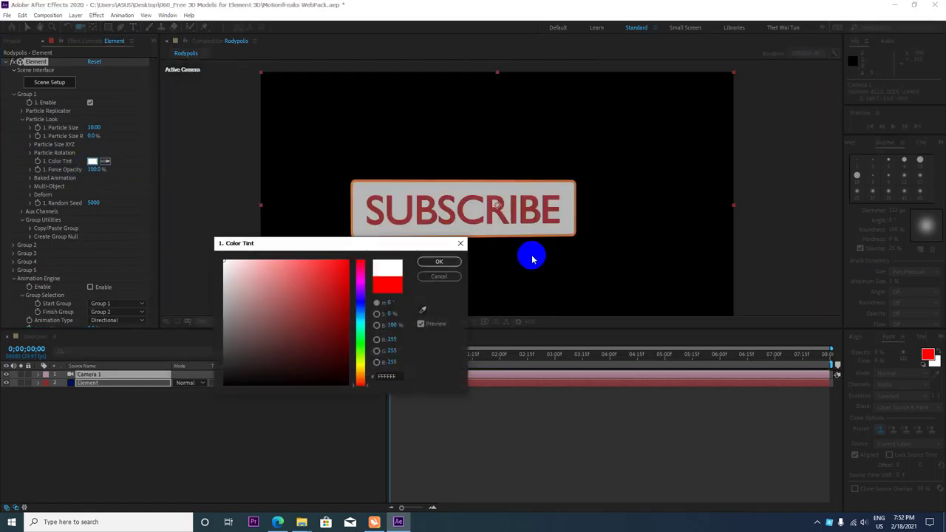
left_click(438, 262)
key("period")
key("comma")
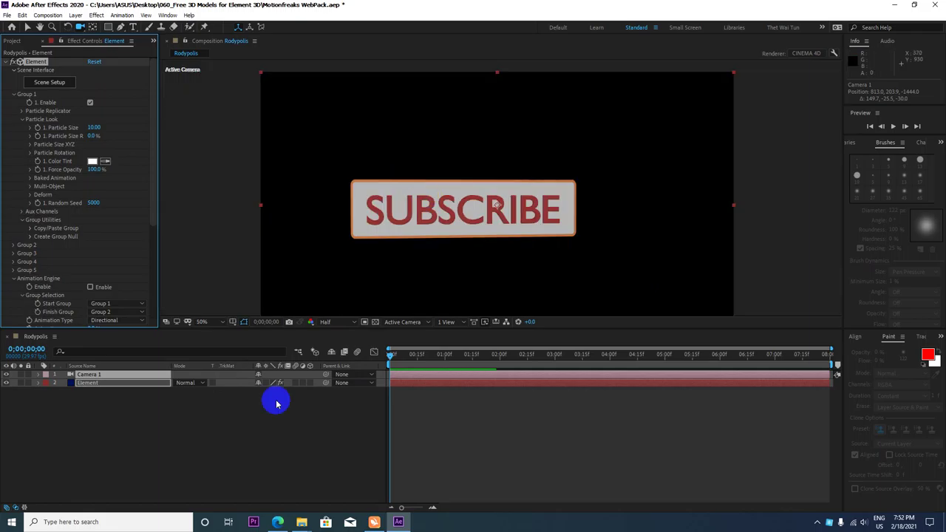
Add a new light of type Ambient, creating Ambient Light 1
right_click(150, 434)
mouse_move(236, 327)
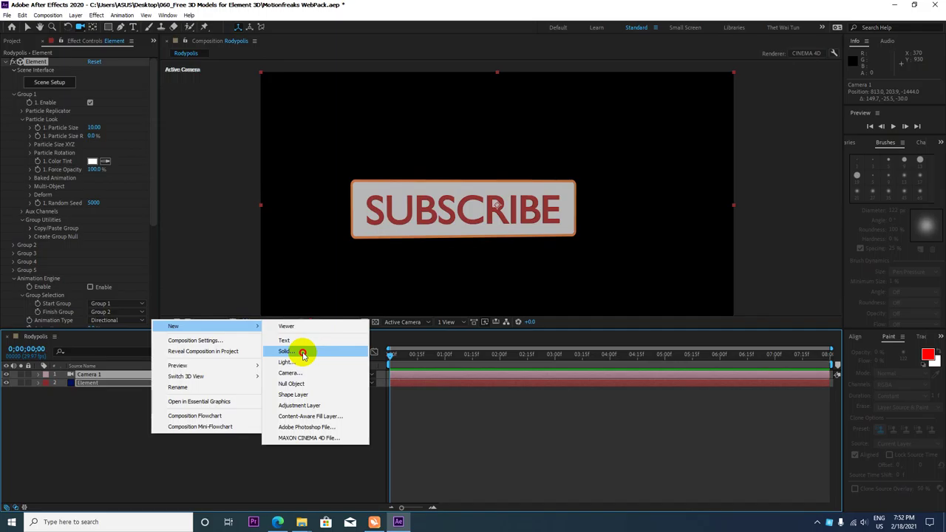
left_click(303, 362)
left_click(165, 118)
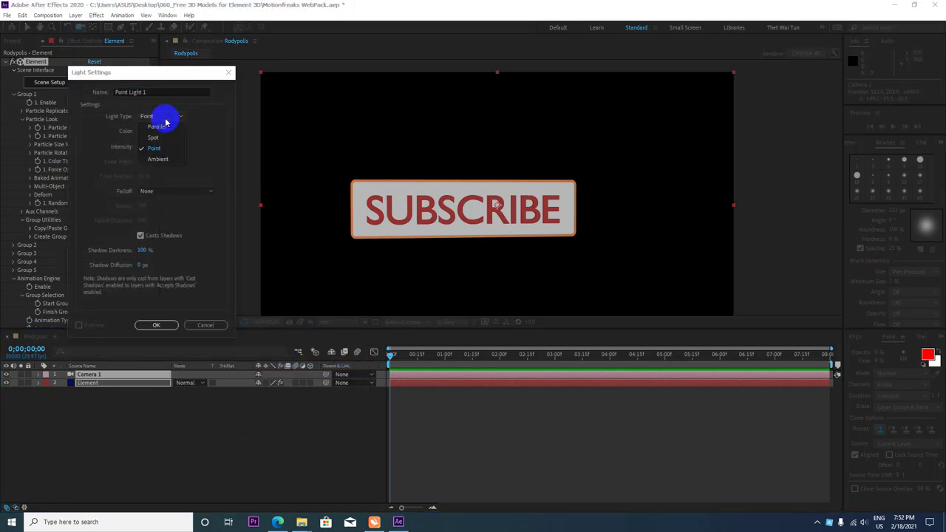
left_click(164, 159)
type("100")
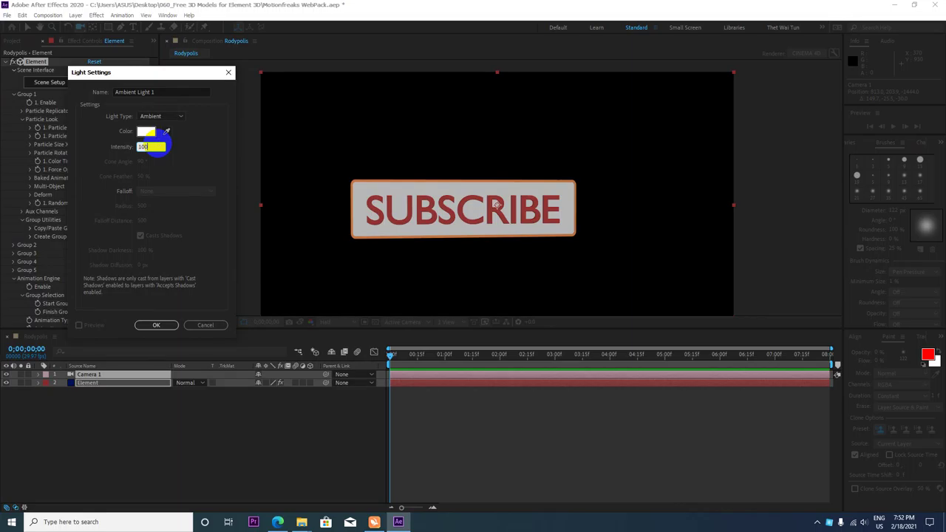
key("Return")
Switch the preview resolution to Full, then back to Half
scroll(412, 211, "up", 2)
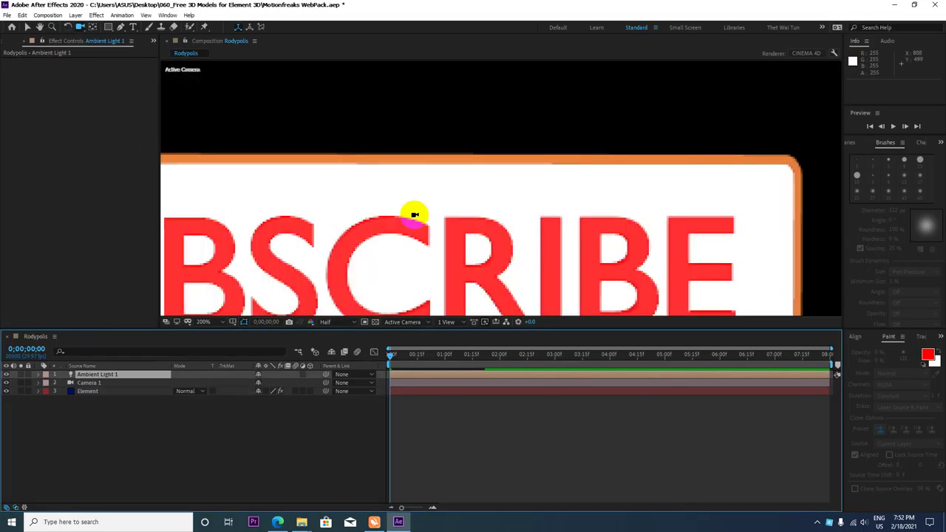
scroll(411, 215, "down", 1)
key("comma")
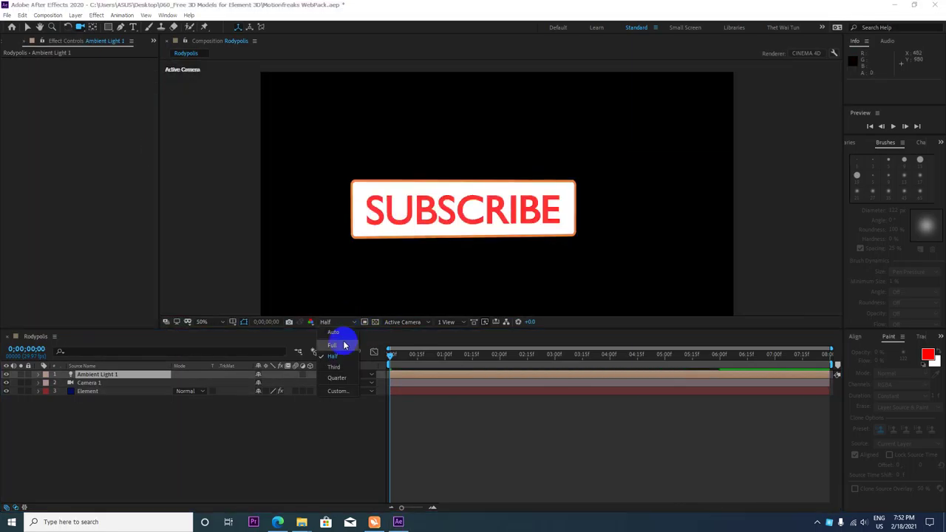
left_click(333, 345)
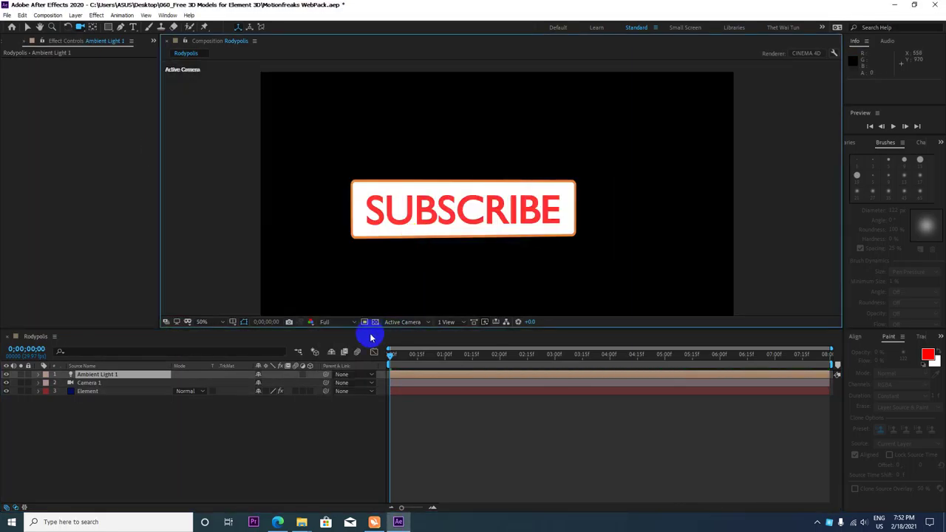
left_click(345, 327)
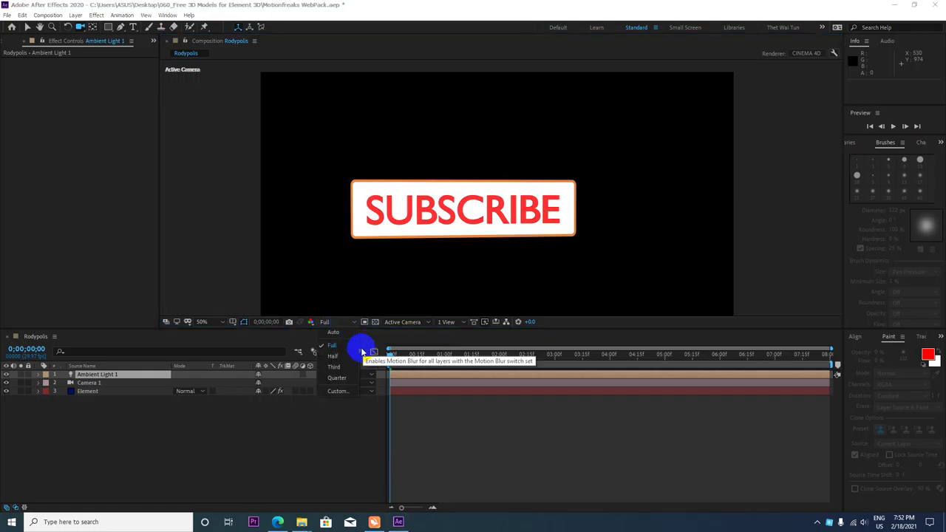
left_click(332, 356)
scroll(385, 258, "down", 2)
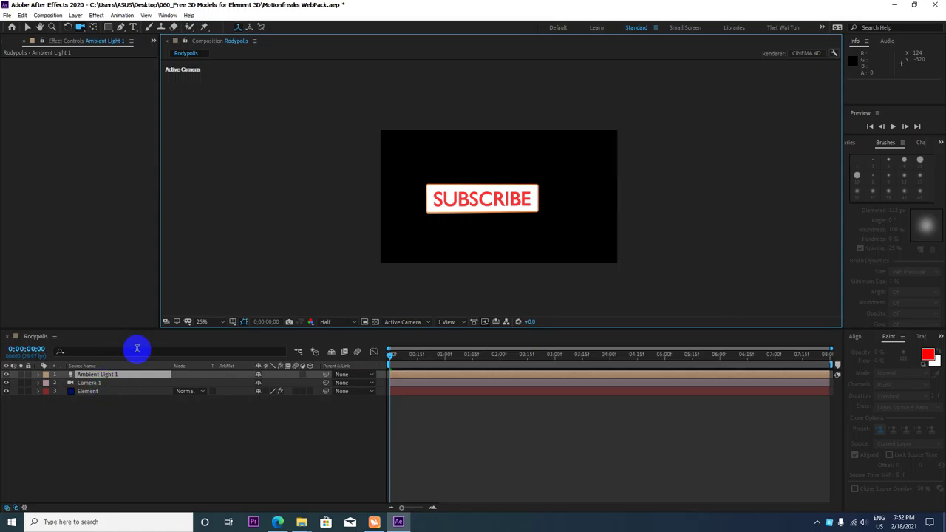
Add another light of type Parallel, creating Parallel Light 1
right_click(128, 457)
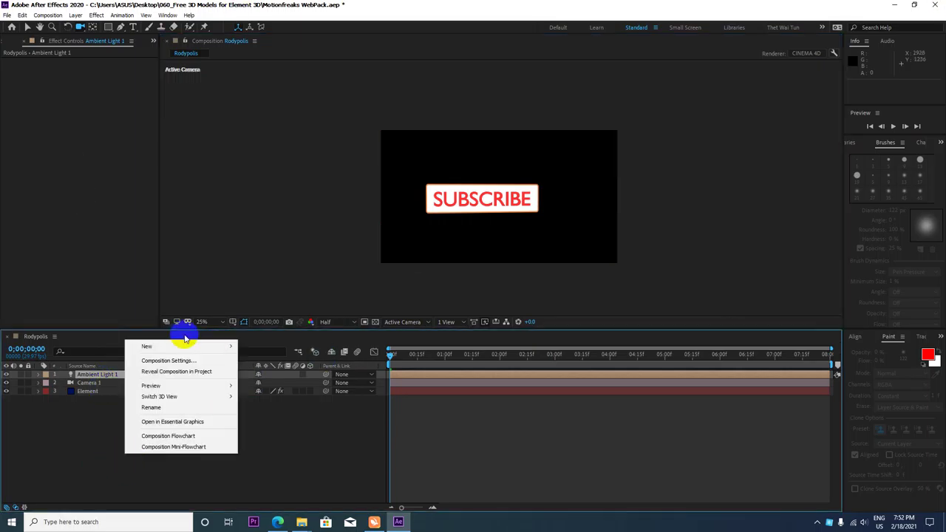
mouse_move(194, 346)
left_click(264, 383)
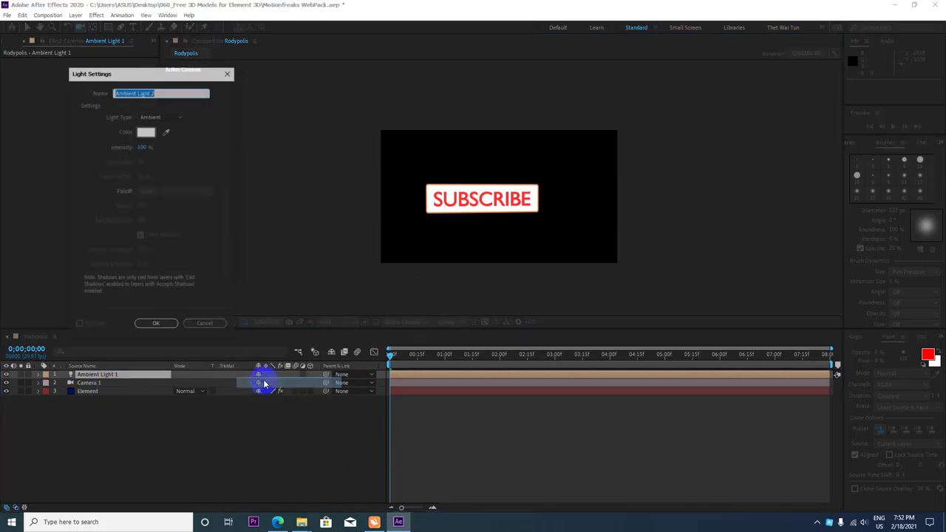
left_click(163, 116)
left_click(158, 127)
type("150")
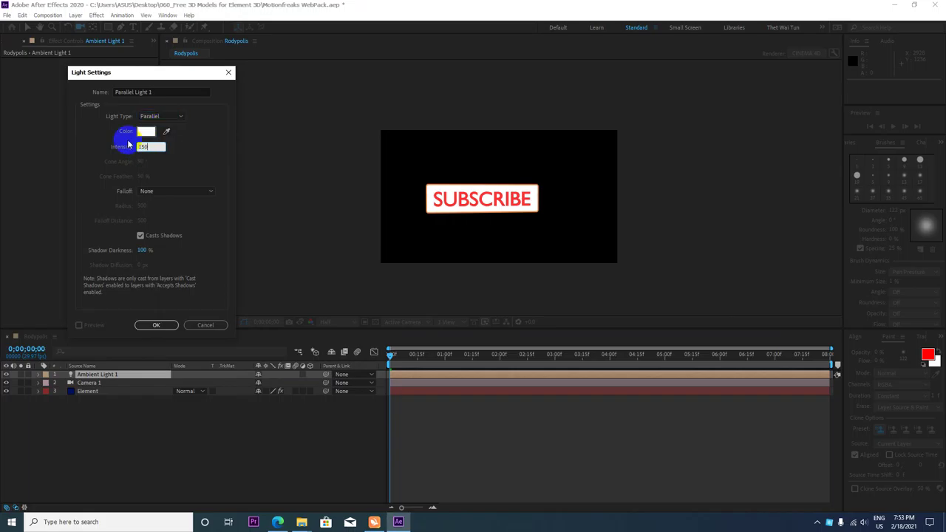
key("Return")
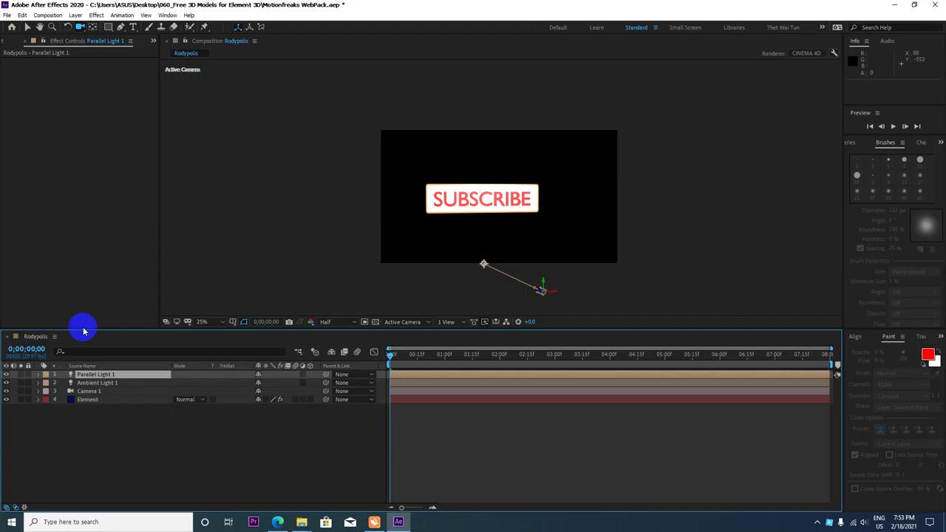
Drag the Parallel Light 1 gizmo upward to relight the SUBSCRIBE sign
left_click(28, 26)
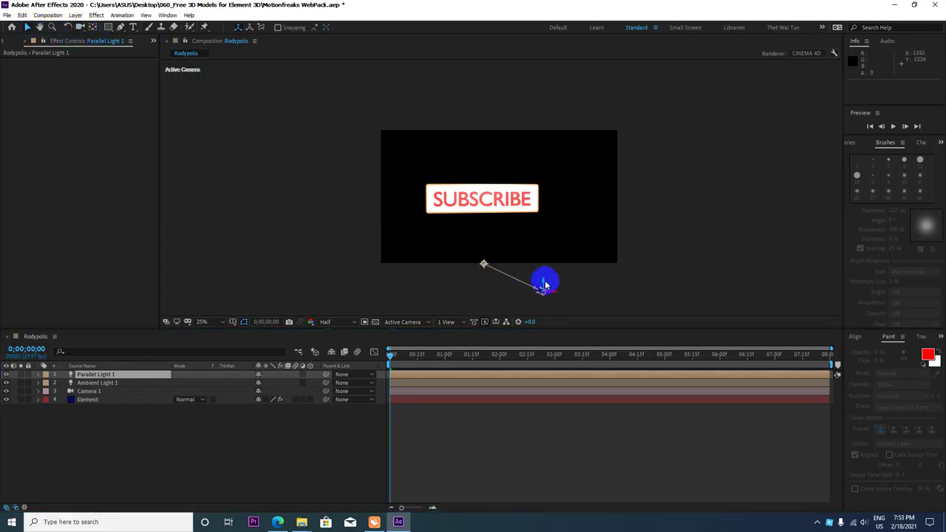
left_click_drag(543, 283, 543, 198)
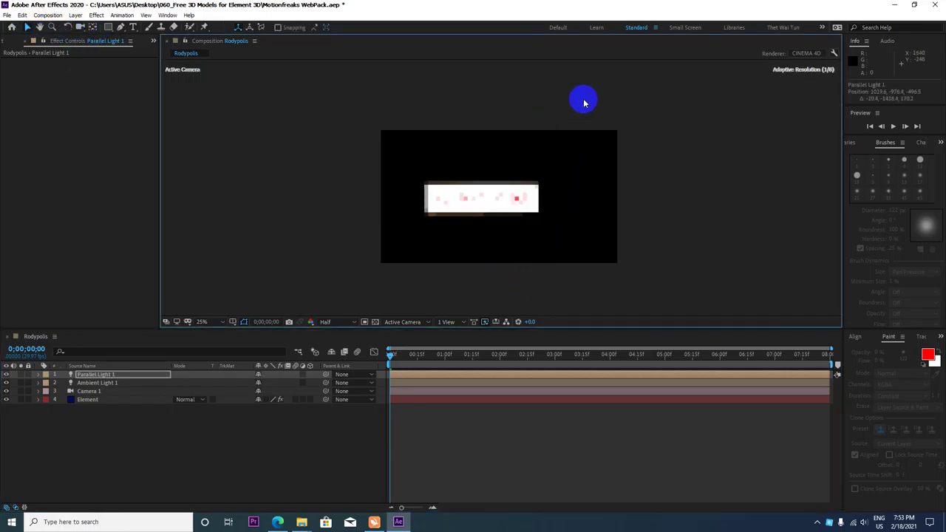
key("period")
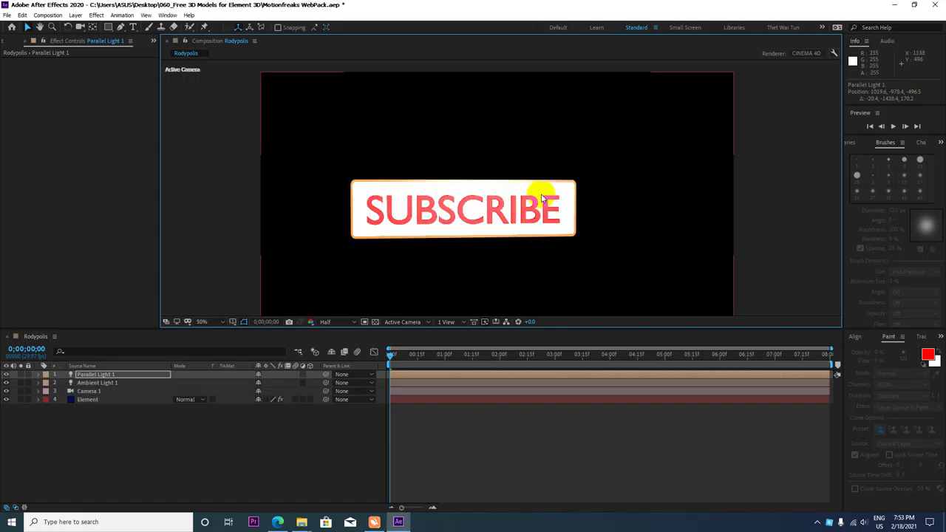
key("comma")
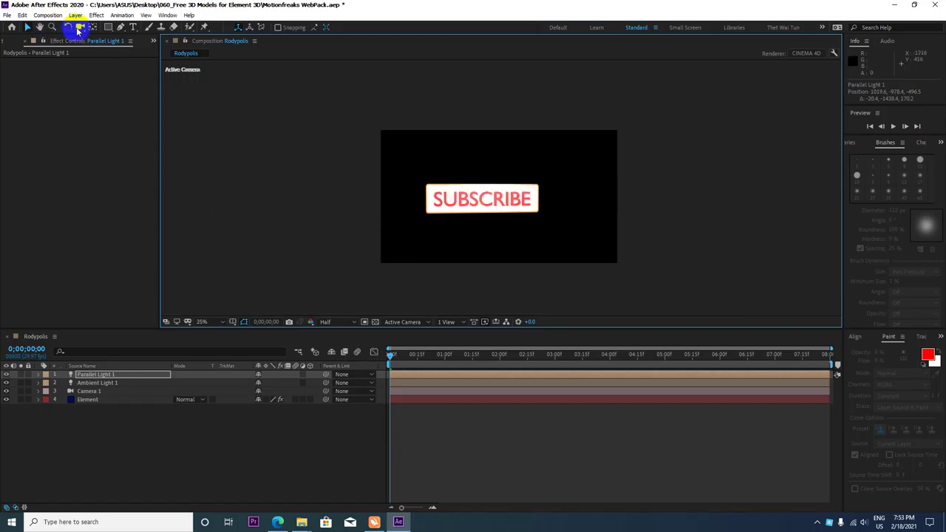
Orbit the camera so SUBSCRIBE tilts slightly, then select the Parallel Light 1 and Element layers
left_click(80, 27)
left_click_drag(476, 209, 488, 224)
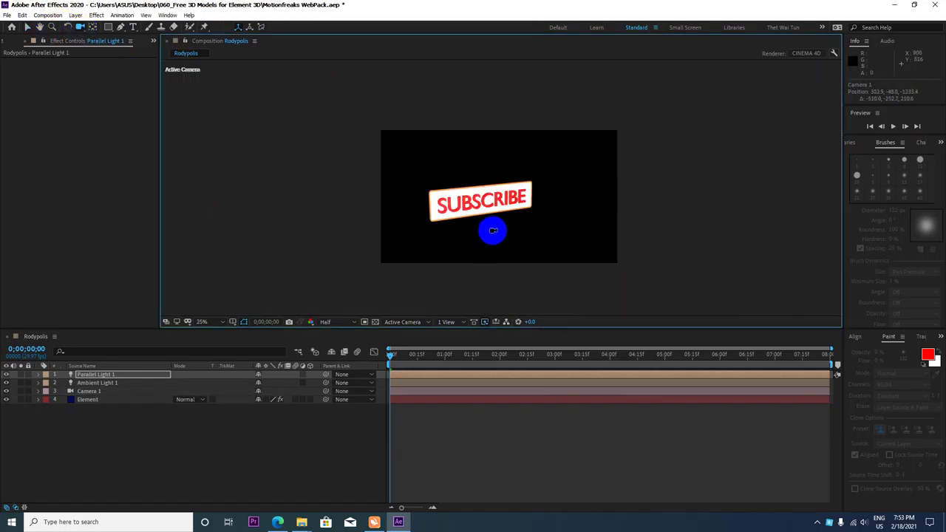
key("period")
key("comma")
key("period")
key("period")
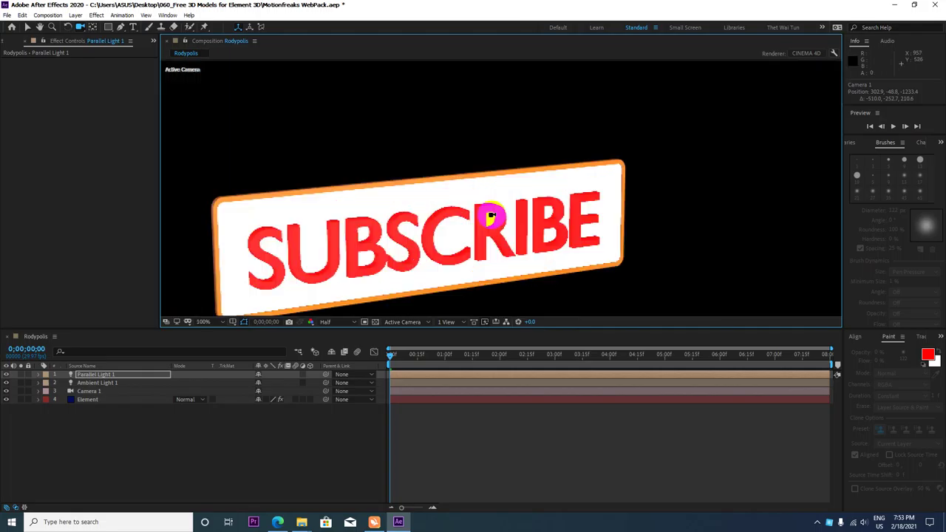
key("comma")
key("comma")
left_click_drag(493, 210, 504, 201)
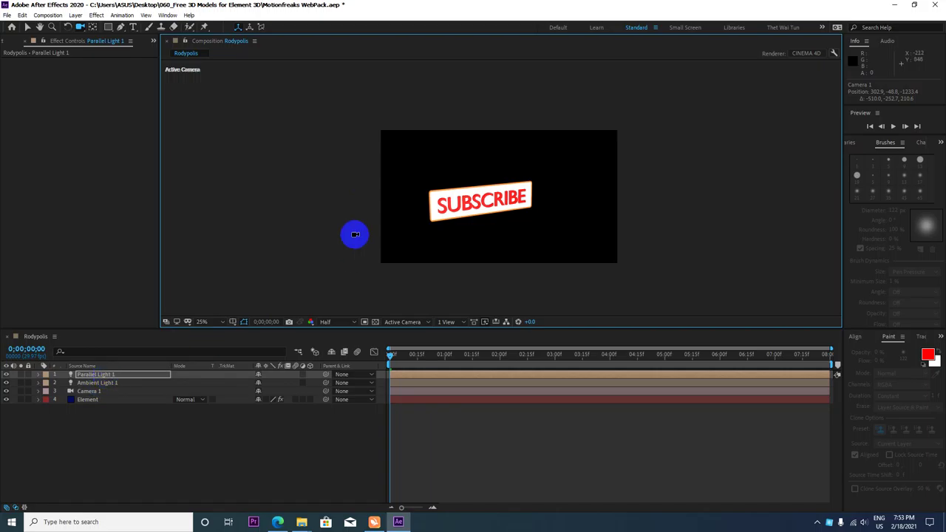
left_click(105, 375)
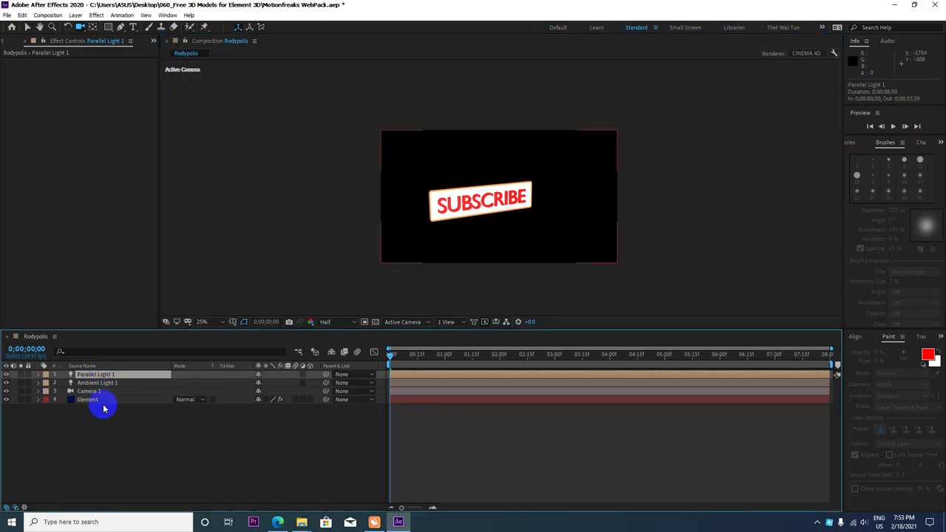
left_click(103, 400)
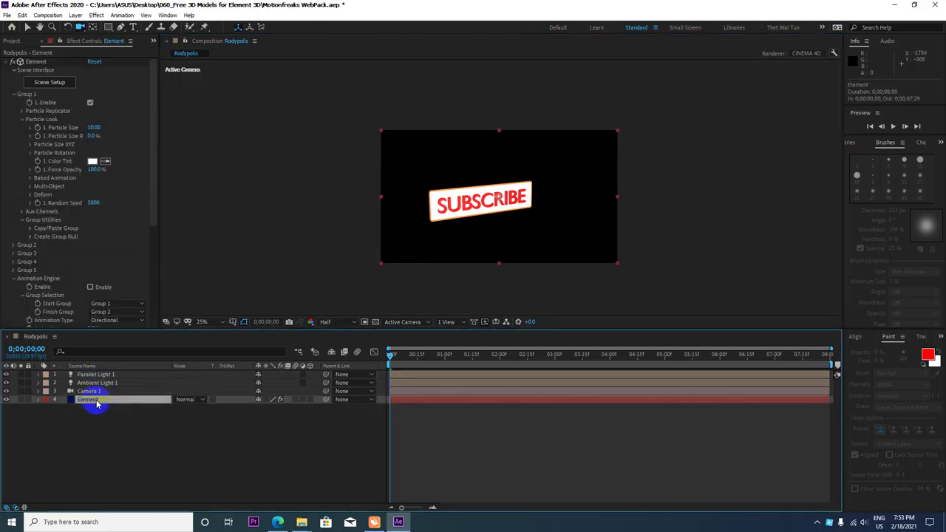
Reveal Camera 1's Position and set a keyframe at 0;00;01;29 with the current tilted view
left_click(91, 393)
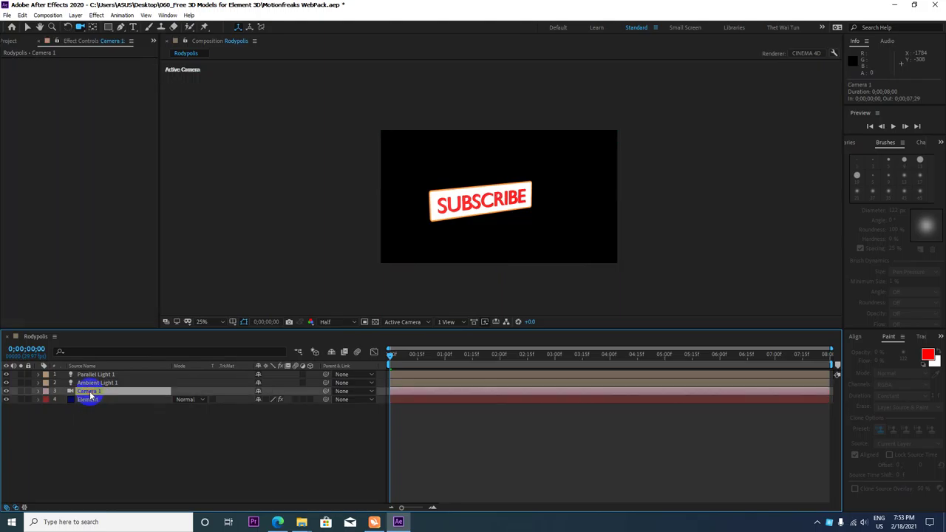
key("p")
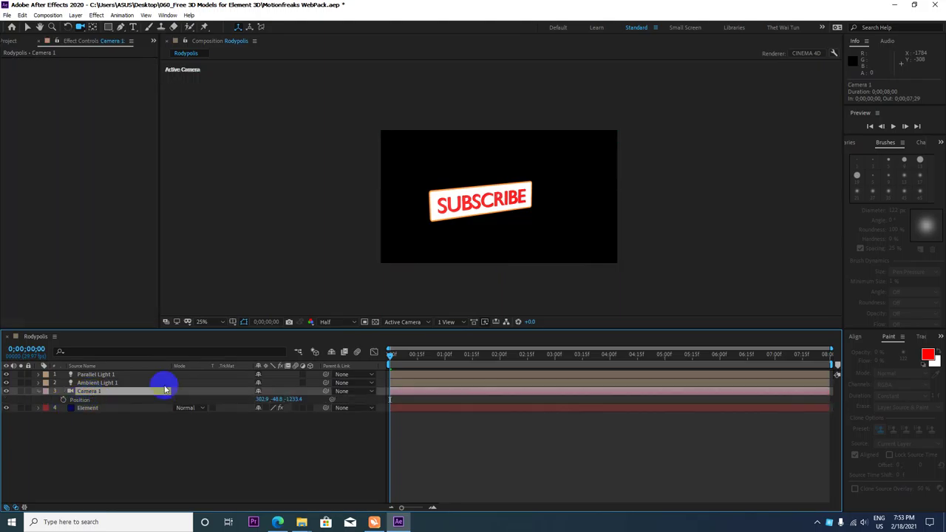
left_click_drag(392, 356, 498, 354)
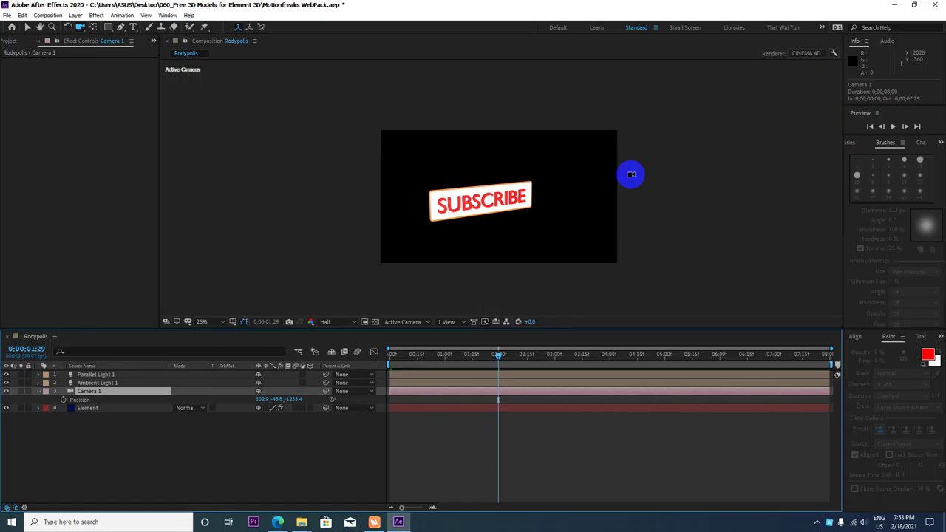
left_click_drag(386, 180, 400, 179)
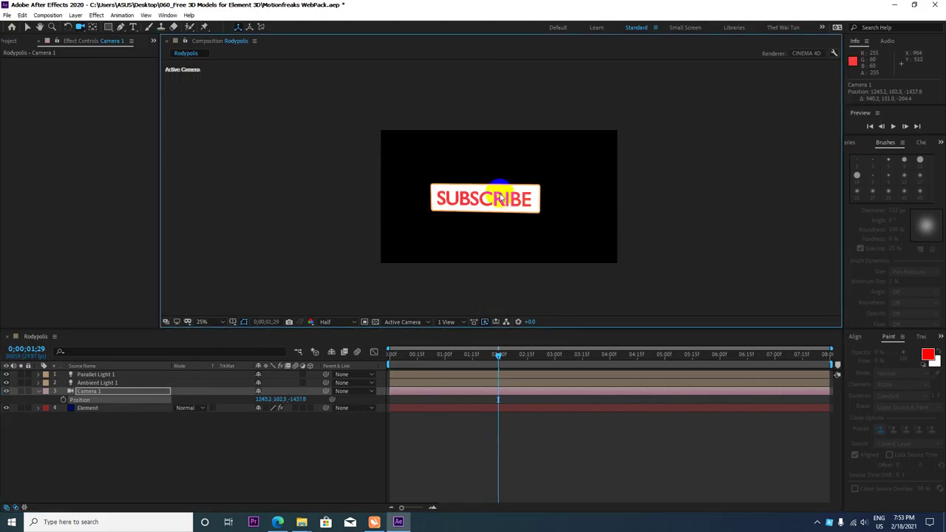
key("ctrl+z")
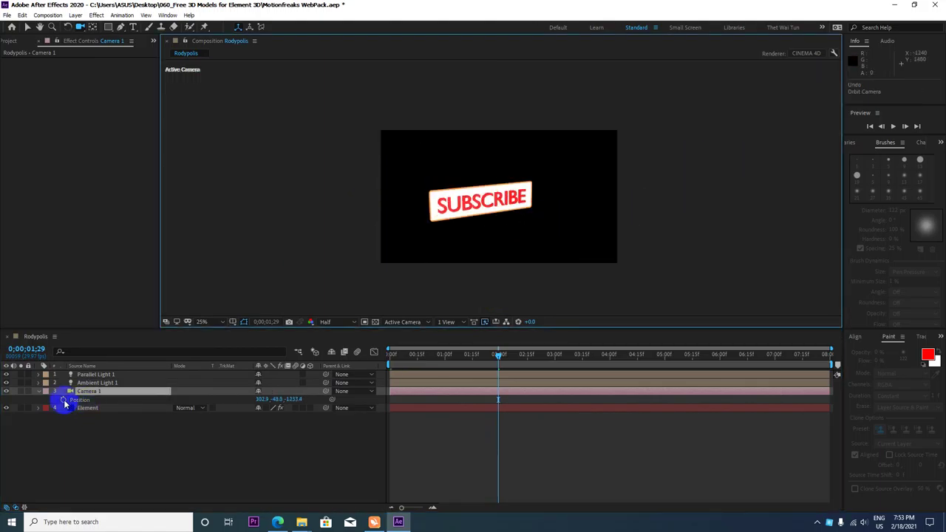
left_click(64, 400)
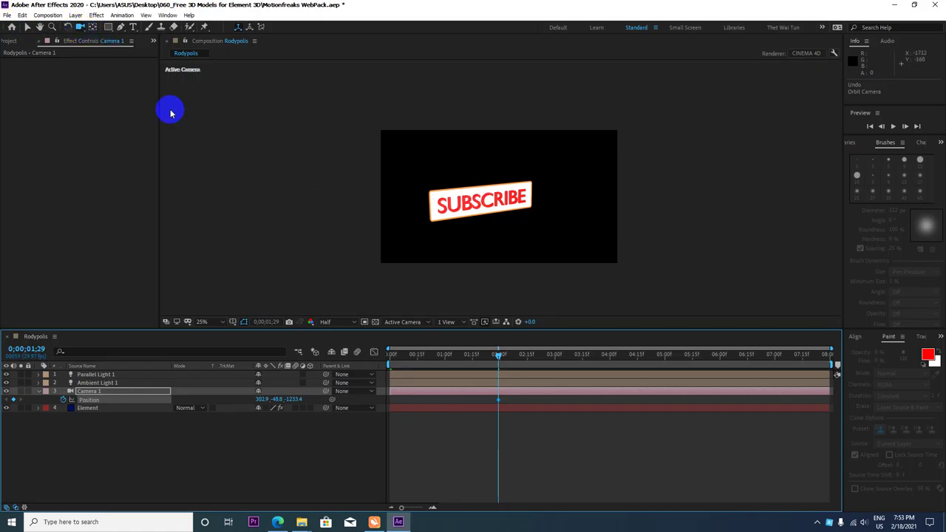
At 0;00;00;00, pan Camera 1 with Track XY until SUBSCRIBE is off-frame to the right
left_click_drag(499, 358, 316, 338)
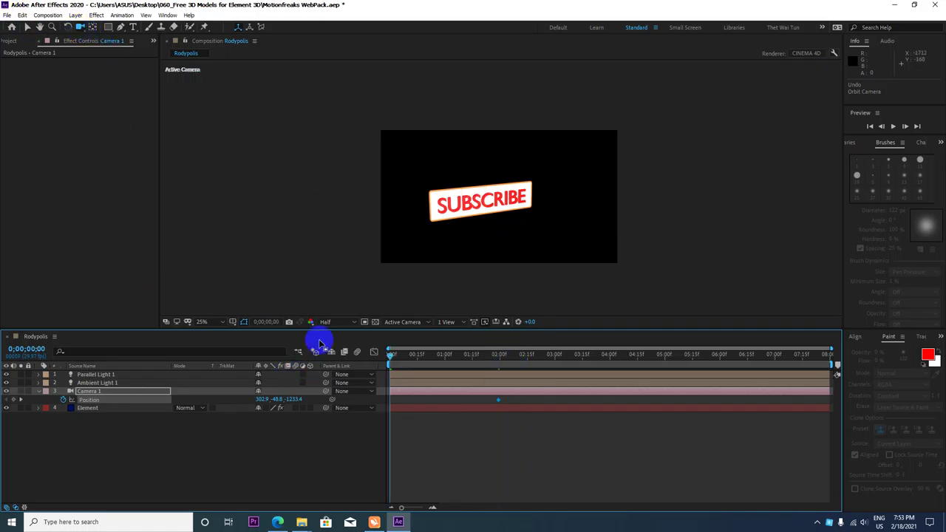
left_click_drag(80, 27, 137, 55)
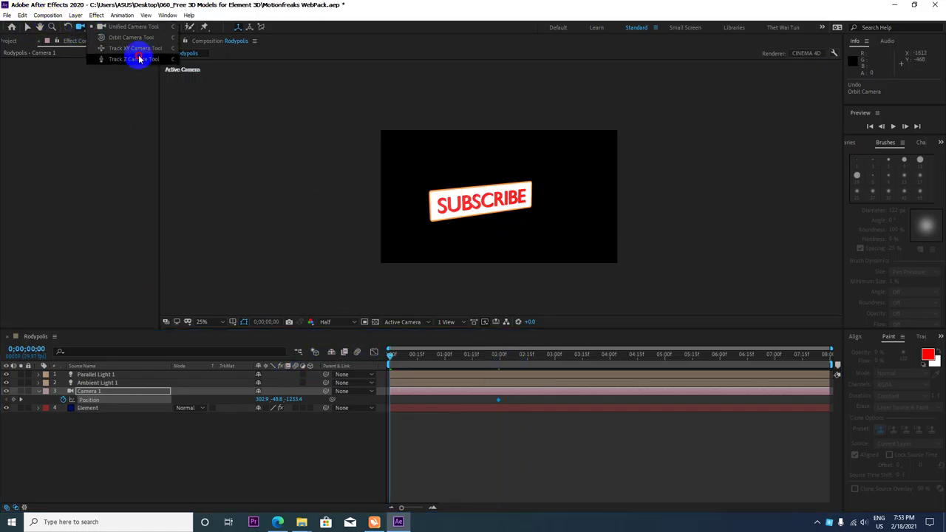
mouse_move(497, 234)
left_mouse_down()
mouse_move(734, 181)
mouse_move(631, 187)
left_mouse_up()
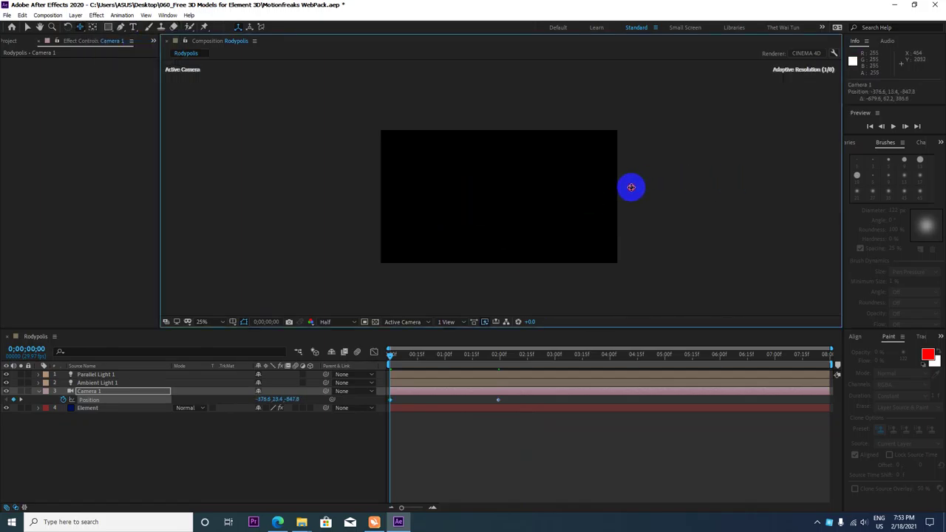
mouse_move(631, 187)
left_mouse_down()
mouse_move(660, 193)
mouse_move(624, 194)
mouse_move(644, 194)
left_mouse_up()
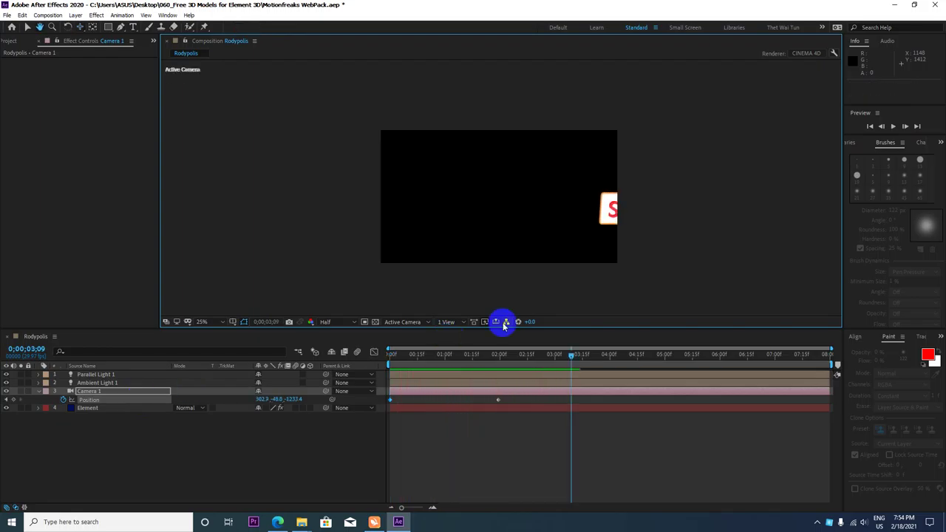
Stop playback, deselect layers, and scrub back to 0;00;01;29 to review the camera move
left_click_drag(570, 363, 514, 367)
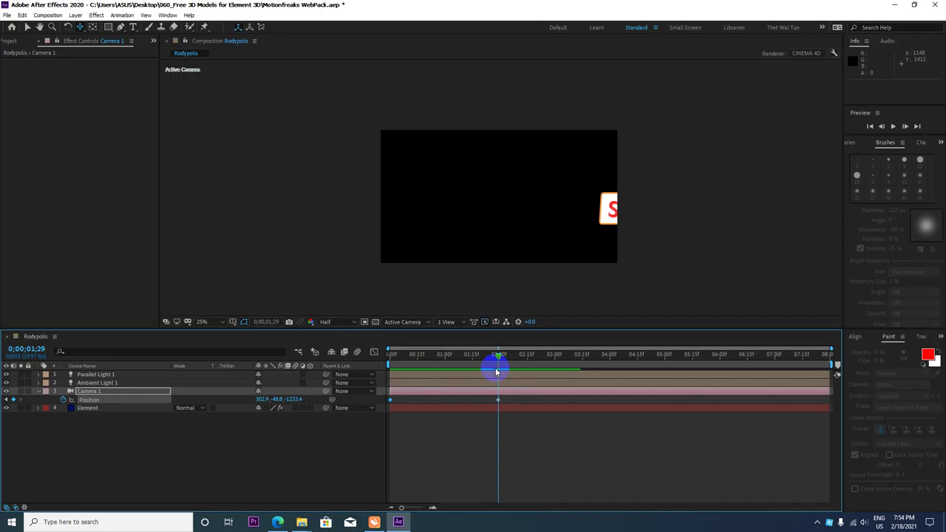
left_click(627, 220)
left_click(658, 428)
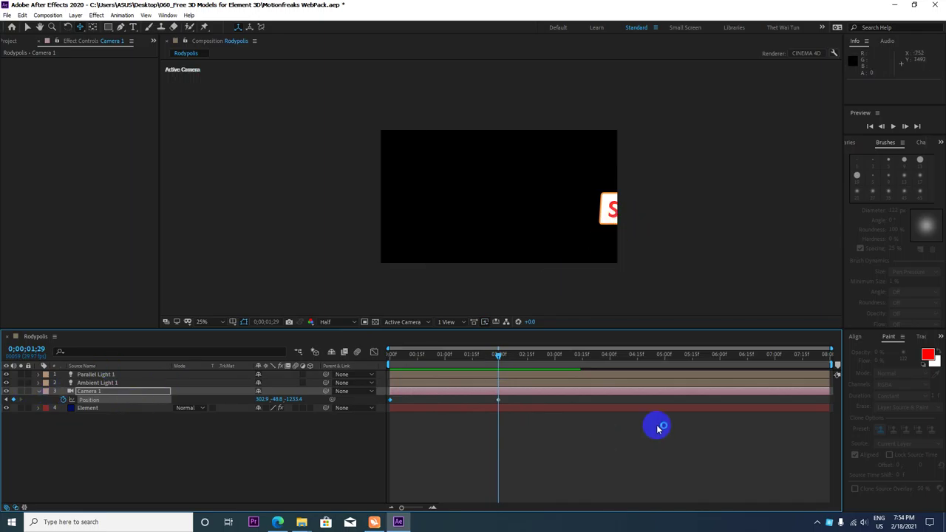
left_click_drag(497, 356, 497, 371)
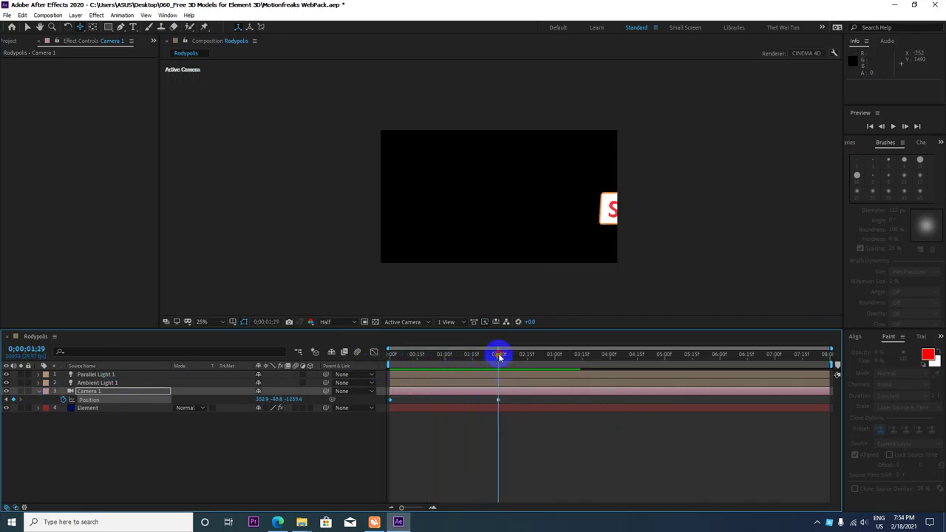
left_click_drag(499, 356, 497, 371)
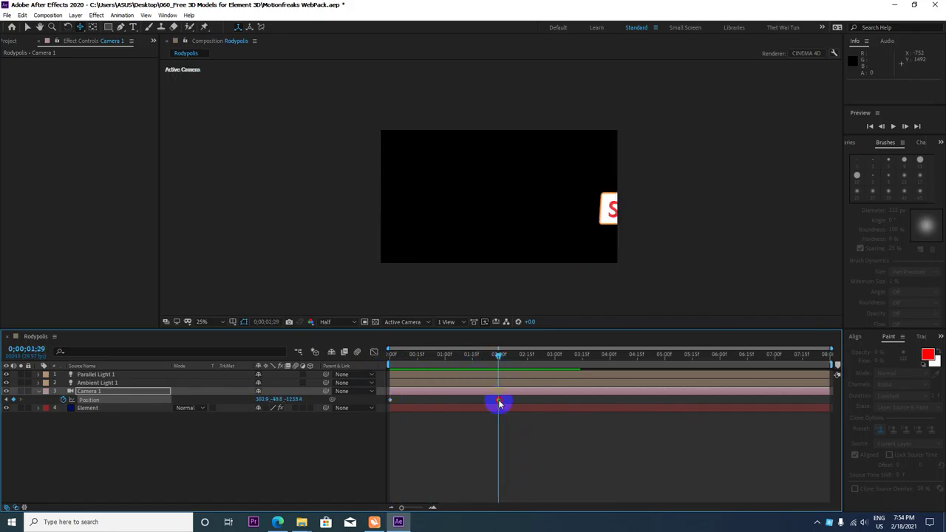
Pan and orbit Camera 1 to centre the tilted sign (Position 556.6, -141.1, -1149.2)
mouse_move(612, 210)
left_mouse_down()
mouse_move(479, 197)
mouse_move(514, 214)
left_mouse_up()
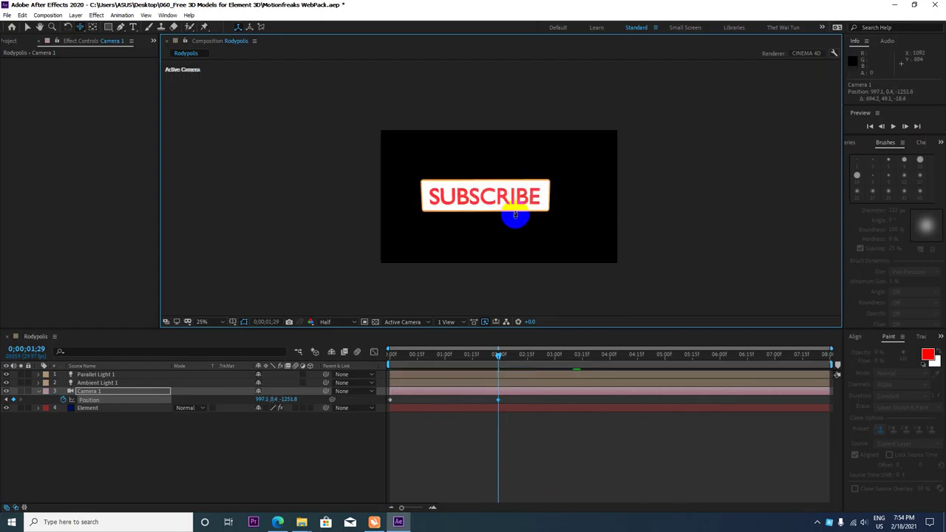
left_click_drag(515, 215, 545, 223)
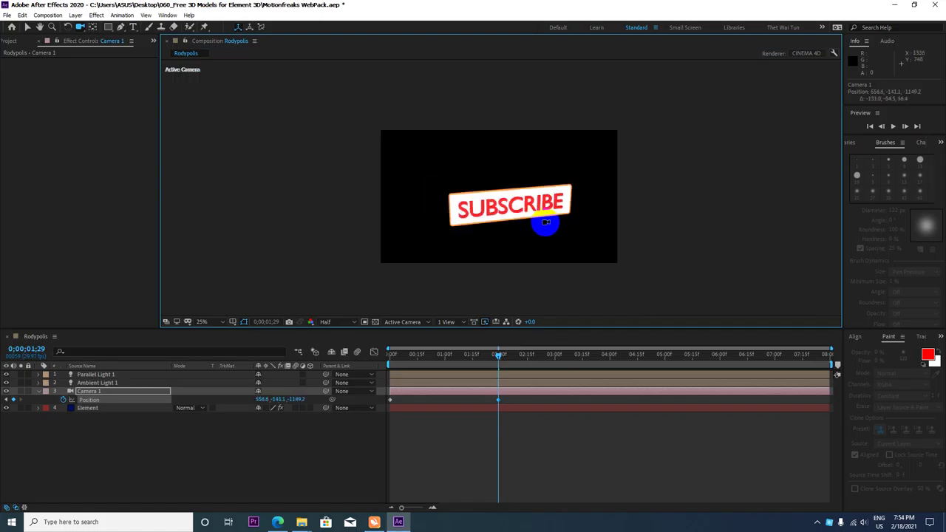
key("period")
key("period")
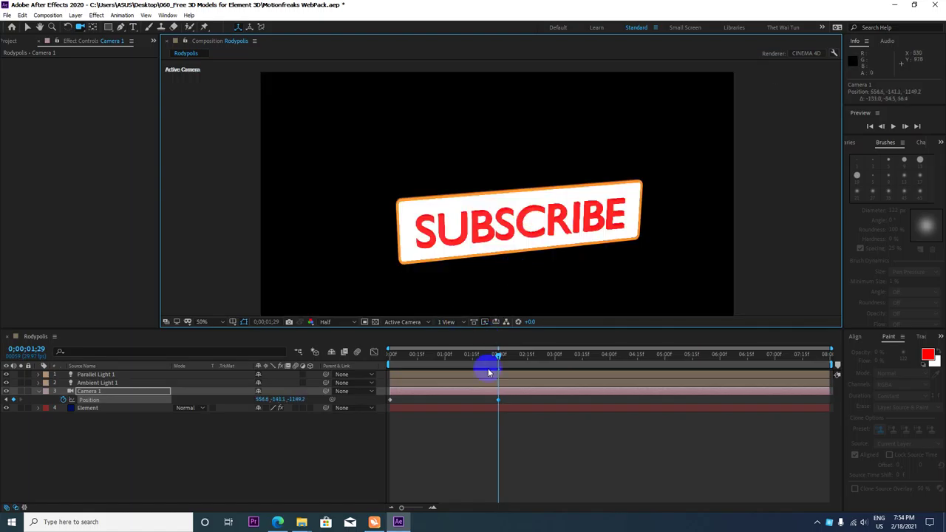
mouse_move(500, 357)
left_mouse_down()
mouse_move(359, 300)
mouse_move(498, 363)
mouse_move(306, 354)
mouse_move(333, 327)
left_mouse_up()
key("space")
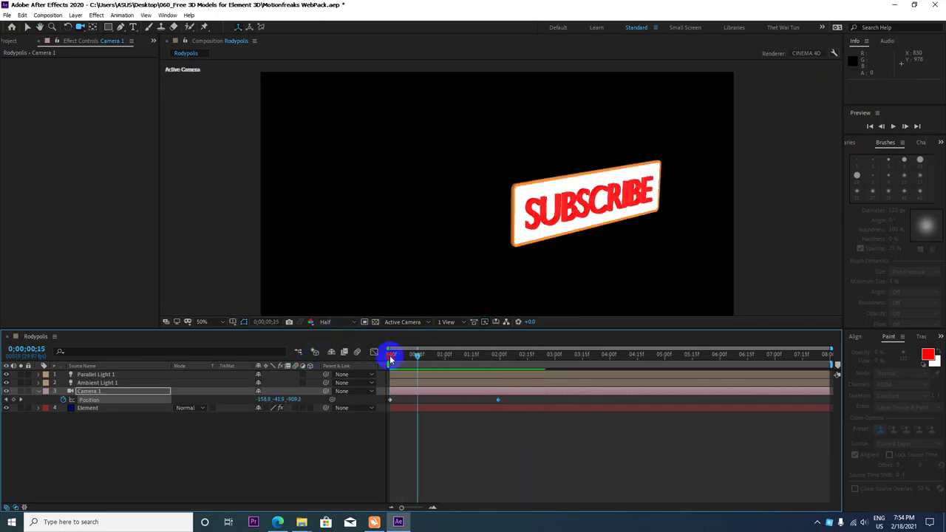
mouse_move(392, 353)
left_mouse_down()
mouse_move(496, 360)
mouse_move(500, 345)
left_mouse_up()
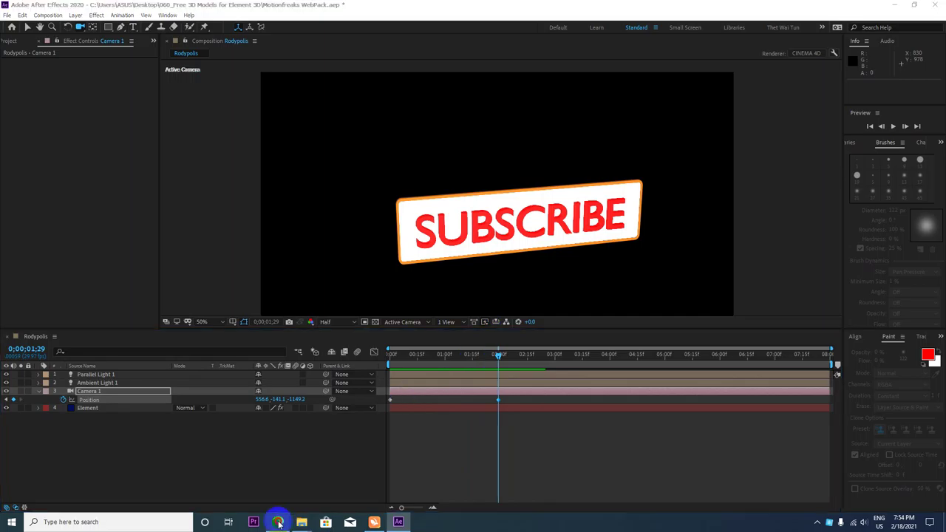
Open the bookmarked YouTube channel in a new browser tab
left_click(277, 521)
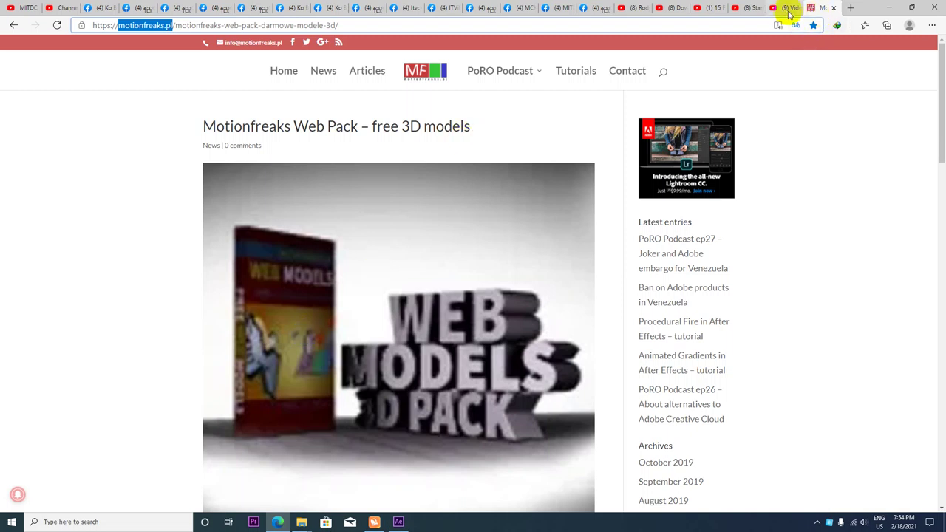
left_click(851, 8)
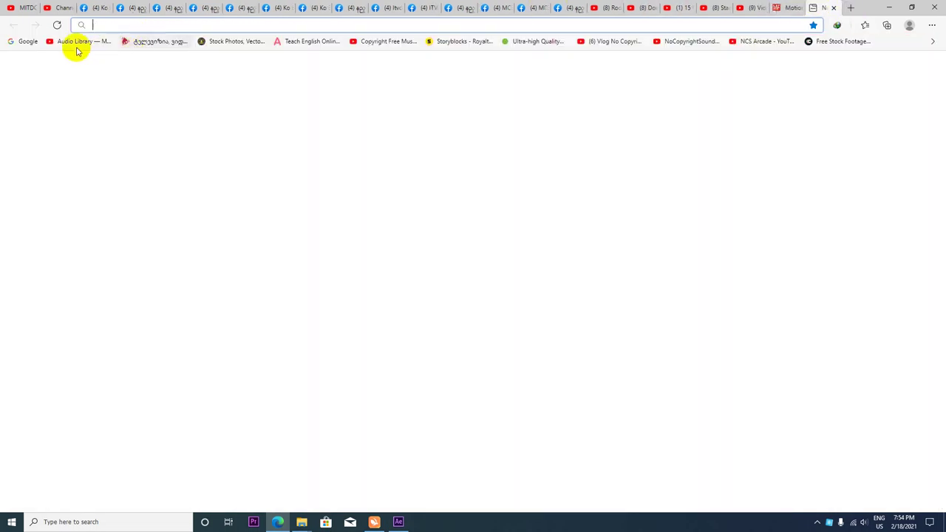
left_click(76, 40)
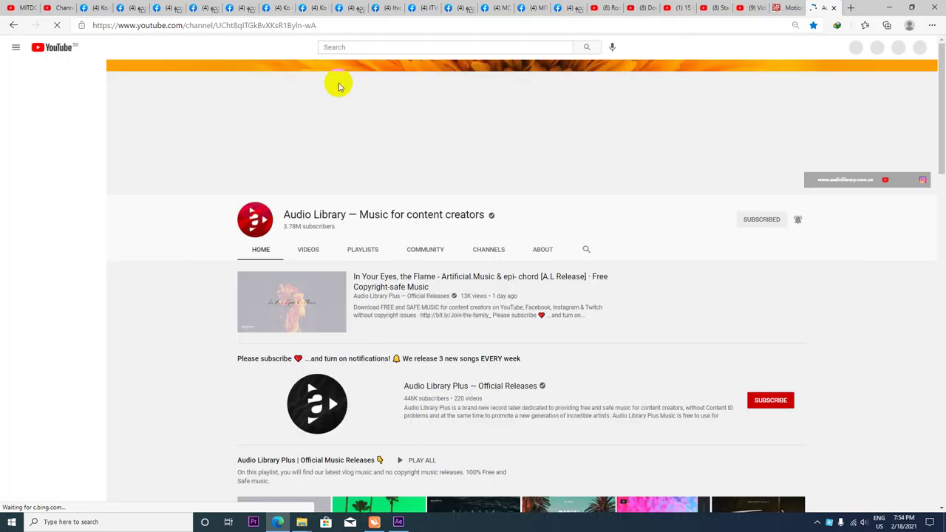
Search YouTube for 'subscribe green screen'
left_click(336, 47)
type("Su")
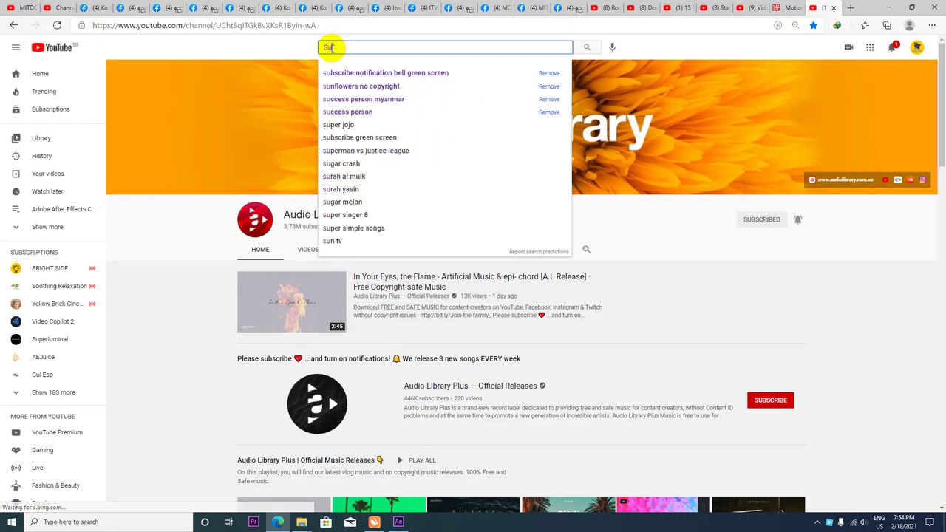
type("bscribe")
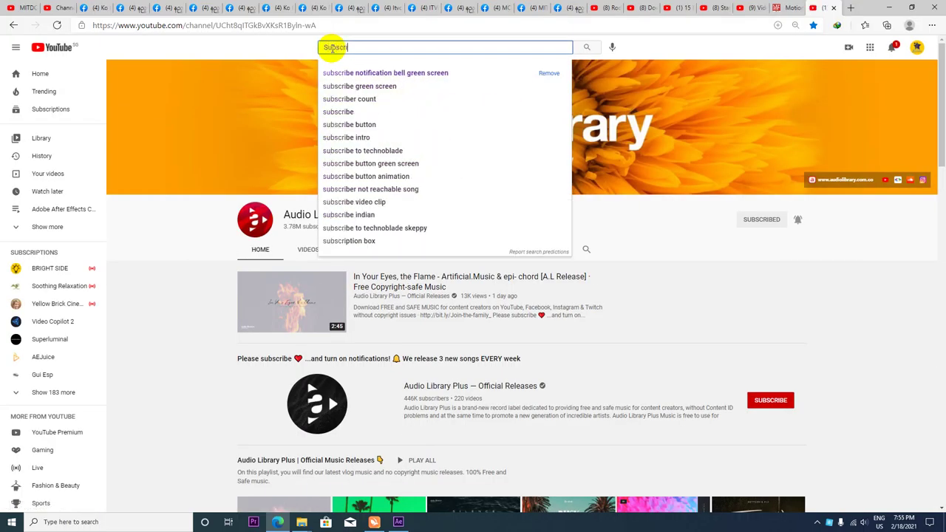
type(" G")
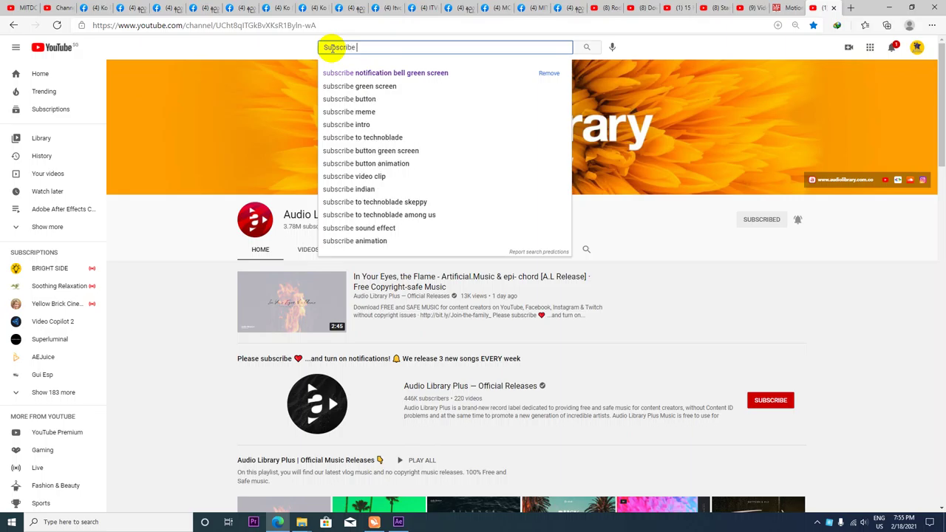
type("reen")
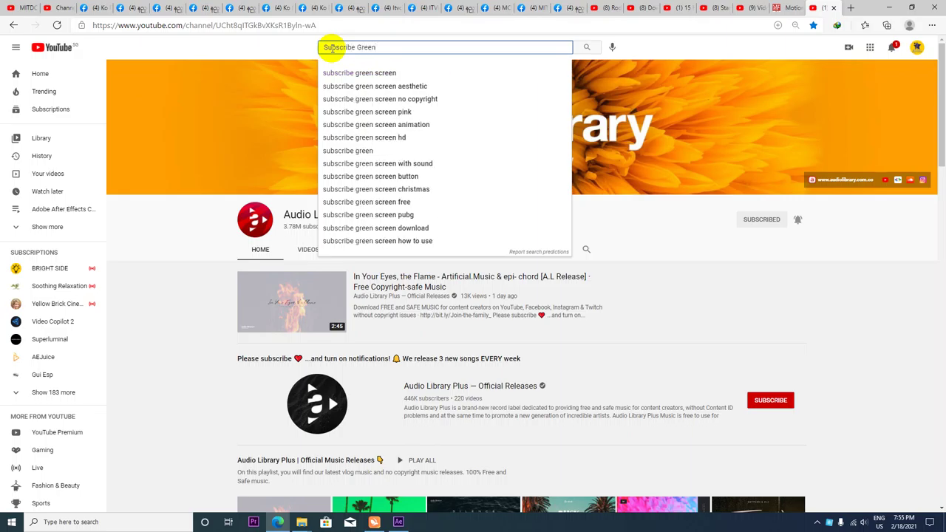
key("Down")
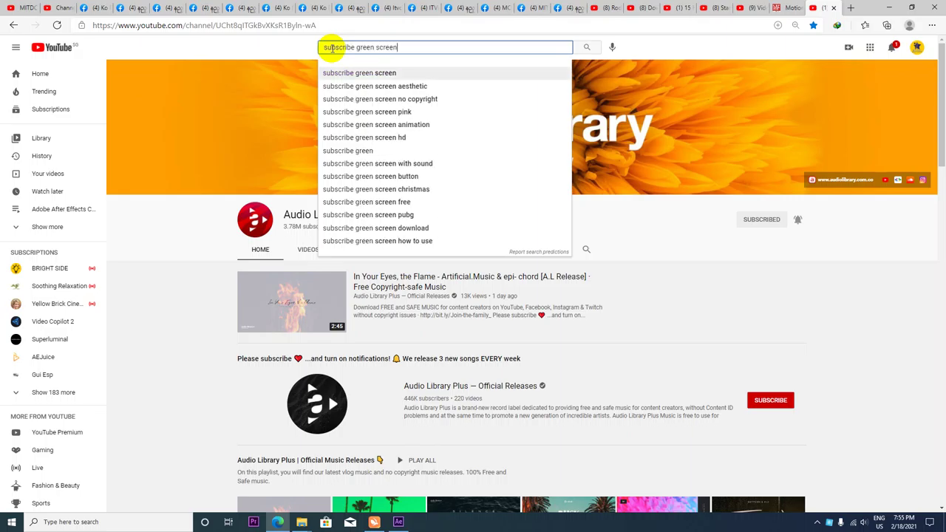
key("Return")
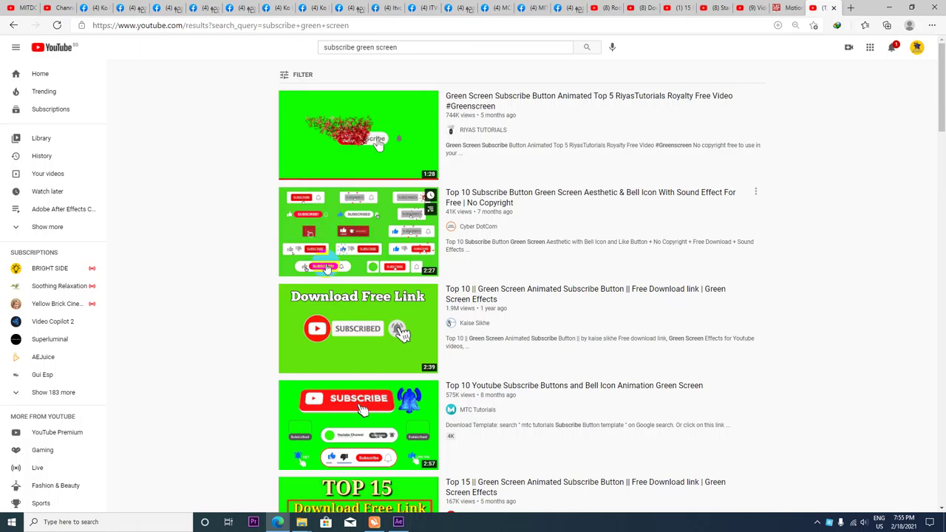
Scroll through the YouTube results to find the MCK Sharing channel
scroll(363, 293, "down", 1)
scroll(363, 292, "down", 2)
scroll(363, 293, "down", 1)
scroll(363, 293, "down", 1)
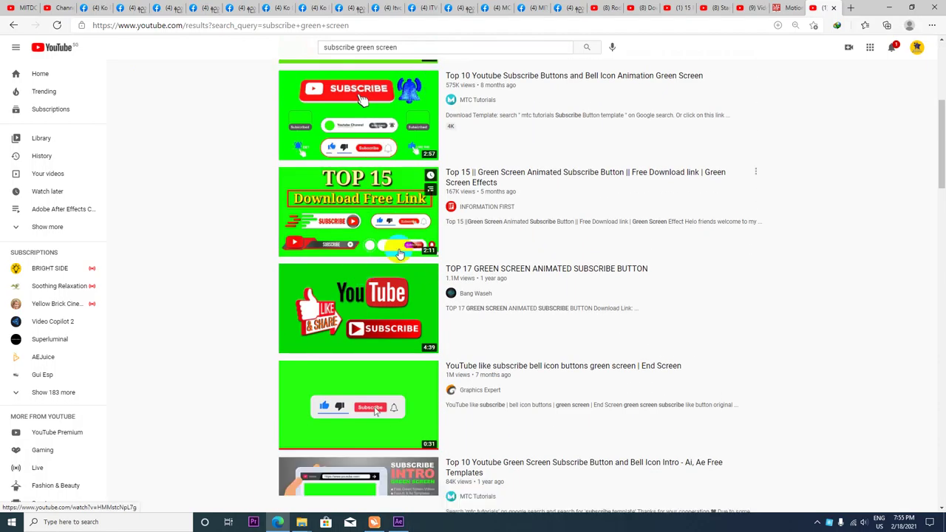
scroll(369, 303, "down", 1)
scroll(377, 314, "down", 1)
scroll(382, 322, "down", 3)
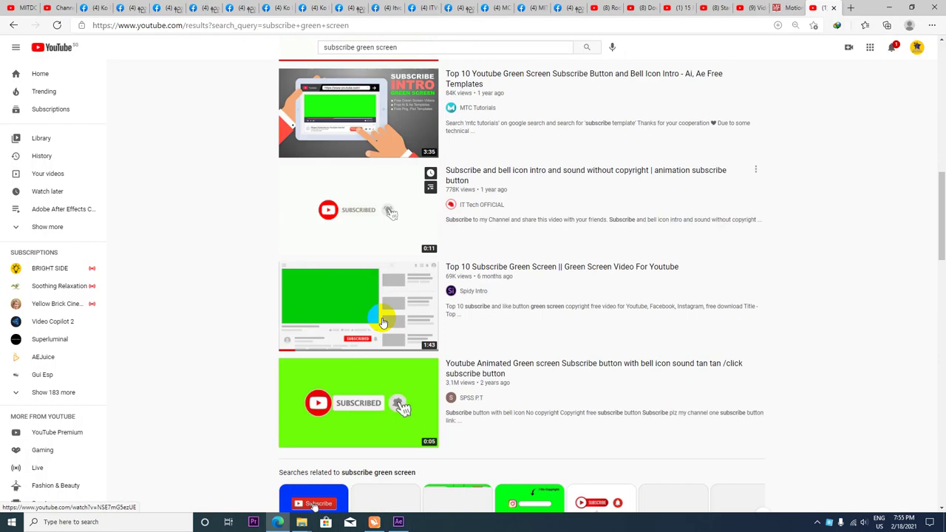
scroll(382, 312, "up", 2)
scroll(399, 295, "up", 1)
scroll(408, 286, "up", 1)
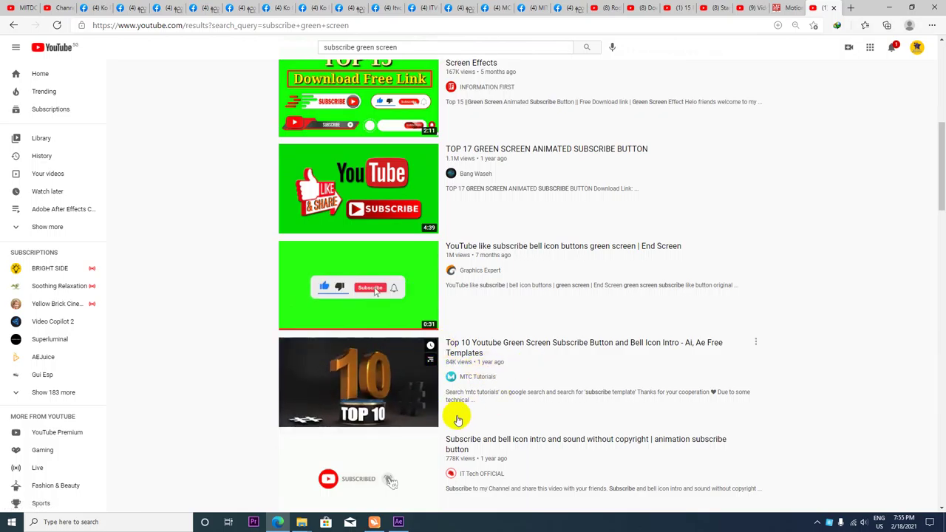
scroll(452, 370, "up", 2)
scroll(458, 333, "up", 1)
scroll(460, 335, "up", 2)
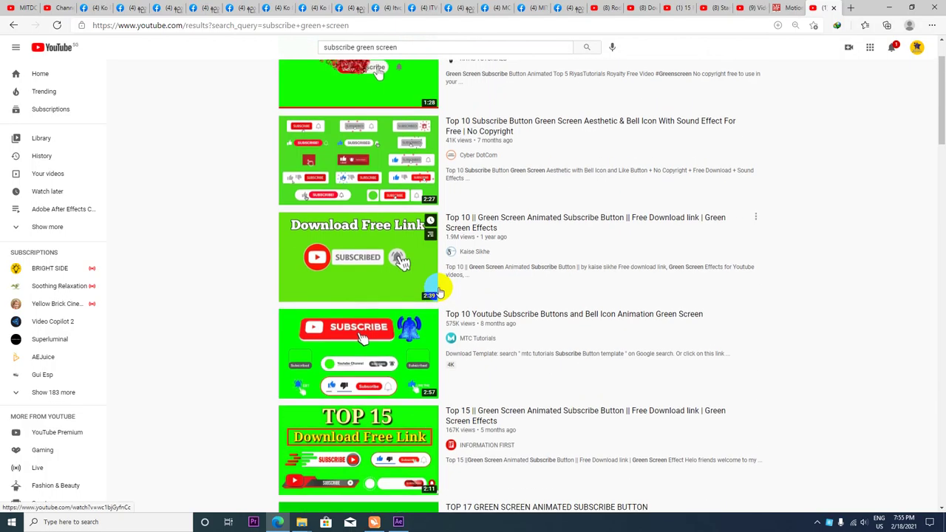
scroll(460, 335, "up", 1)
scroll(443, 310, "down", 4)
scroll(436, 286, "down", 5)
scroll(436, 285, "down", 1)
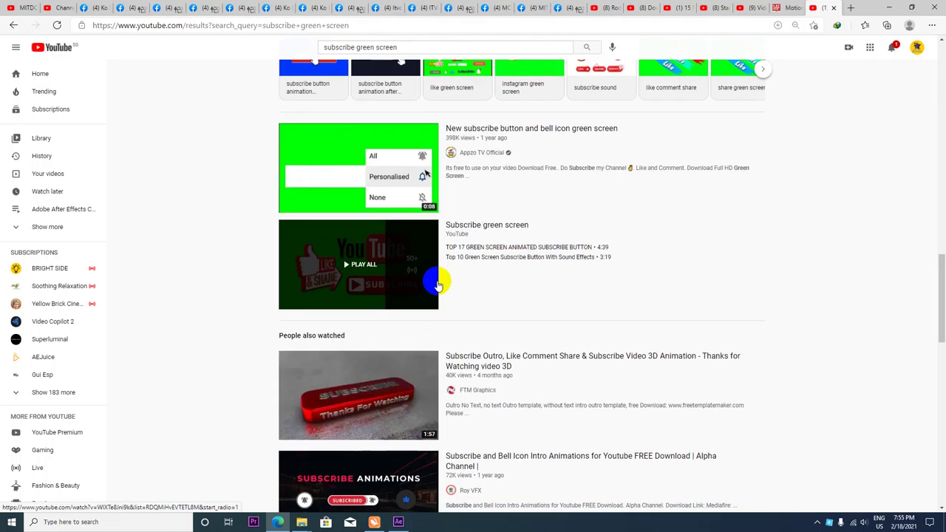
scroll(436, 285, "up", 1)
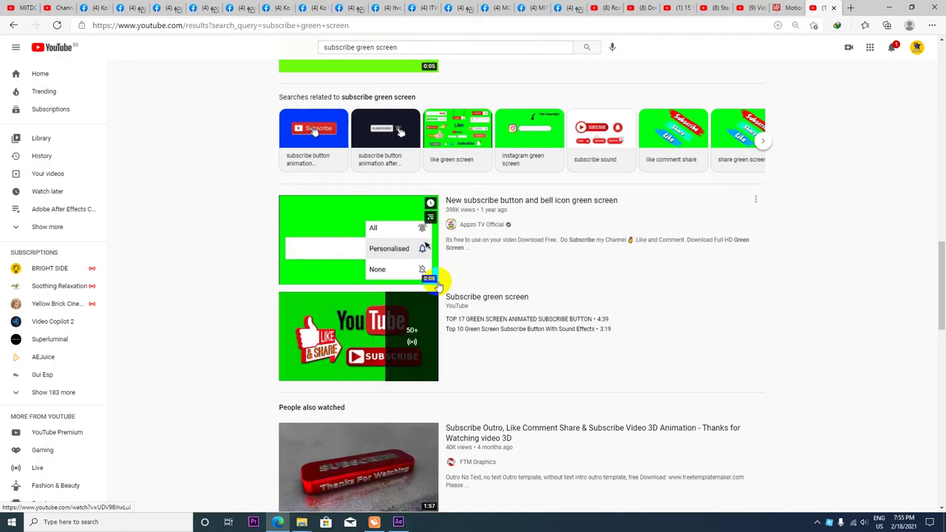
scroll(501, 229, "down", 4)
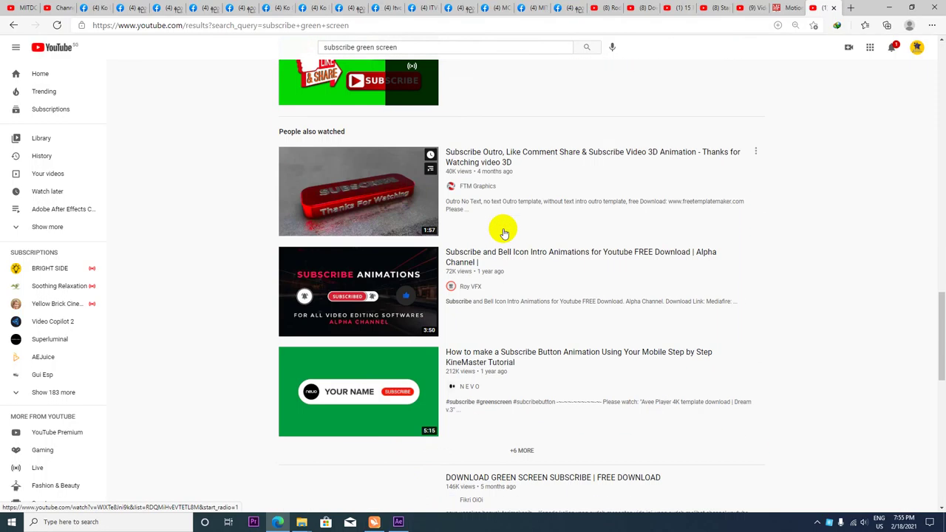
scroll(502, 231, "down", 1)
scroll(503, 229, "up", 1)
left_click(385, 194)
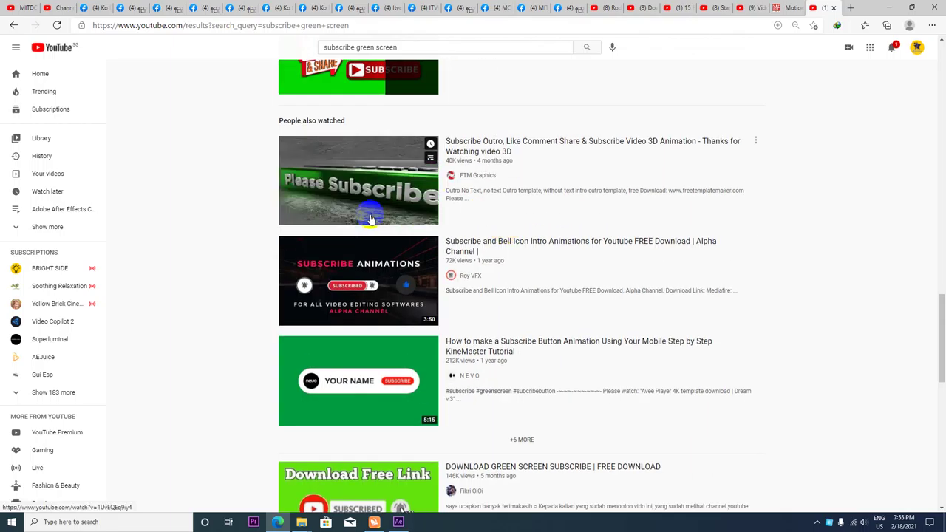
scroll(381, 251, "down", 2)
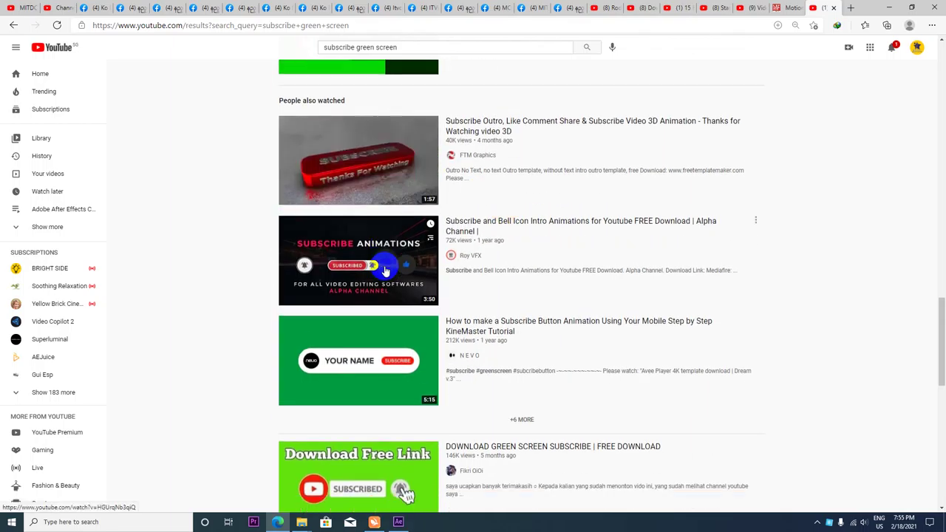
scroll(385, 274, "down", 1)
scroll(373, 270, "down", 4)
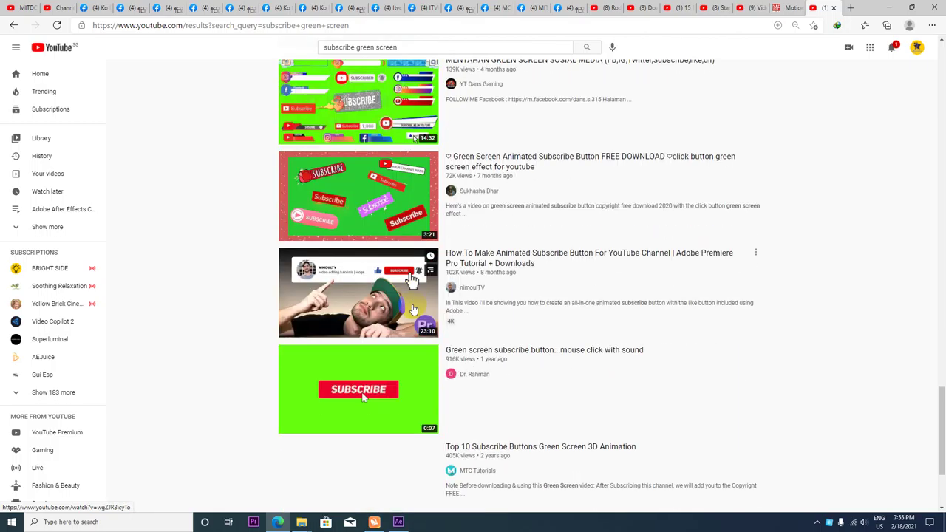
scroll(363, 266, "down", 2)
scroll(362, 265, "down", 3)
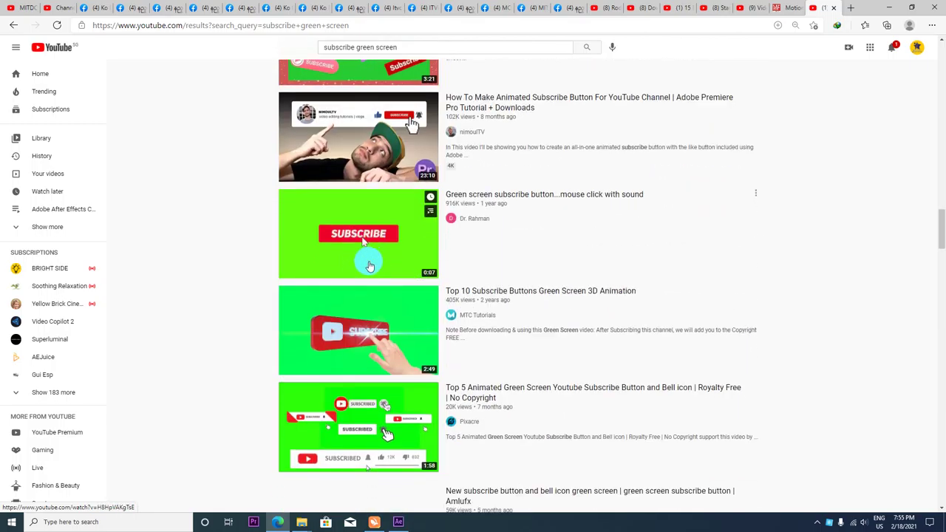
scroll(367, 214, "up", 1)
scroll(370, 188, "down", 4)
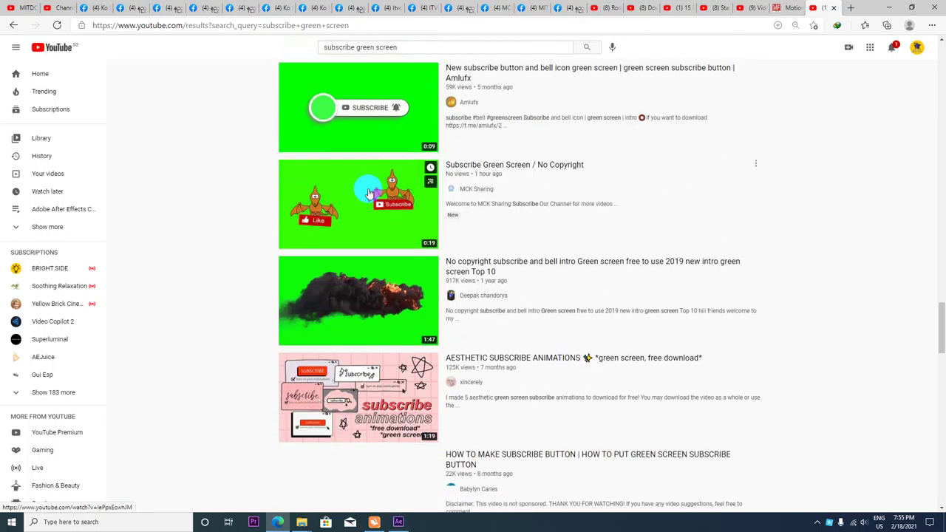
scroll(373, 181, "down", 1)
scroll(377, 170, "down", 3)
scroll(390, 153, "up", 3)
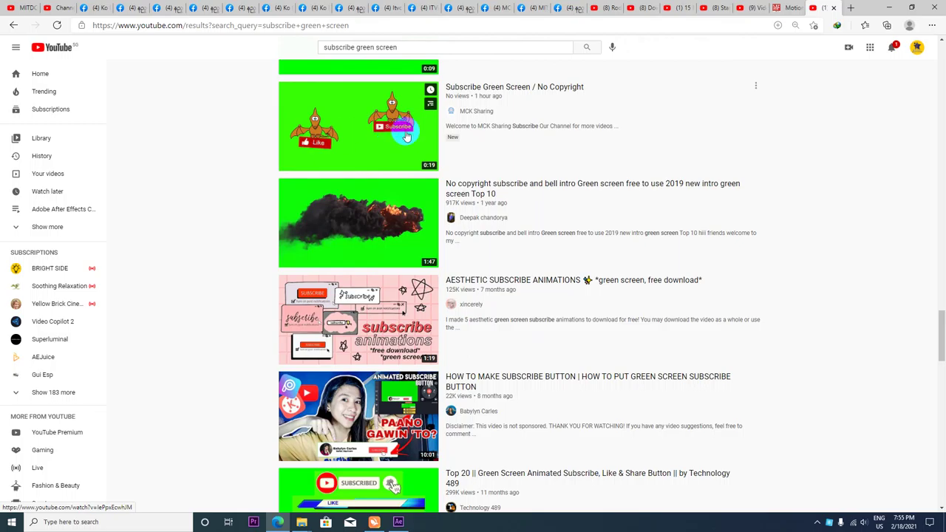
scroll(481, 122, "up", 1)
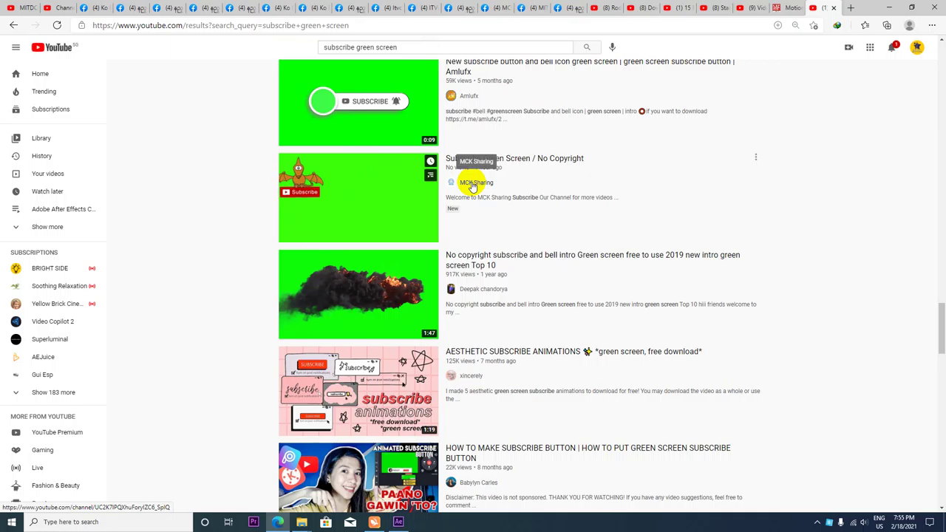
Browse the MCK Sharing channel's Videos list, then minimize the browser
left_click(473, 185)
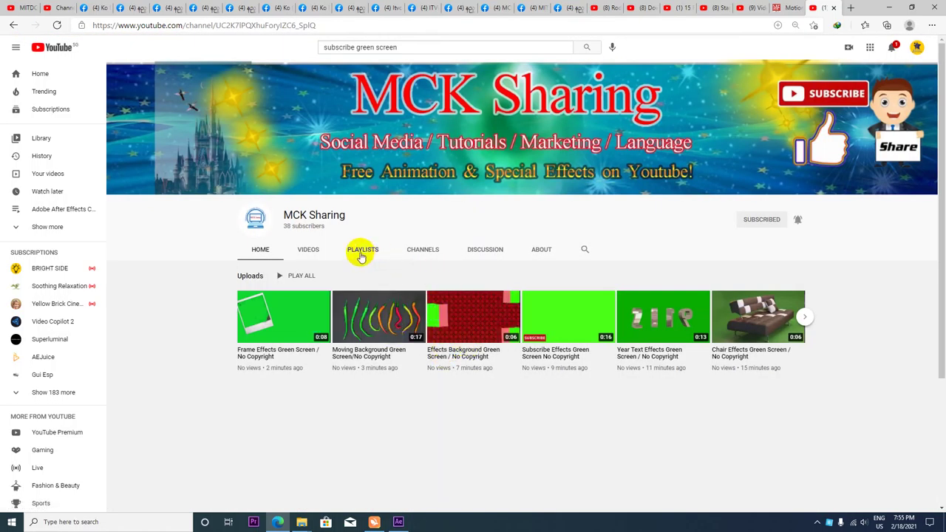
left_click(310, 250)
scroll(502, 373, "down", 1)
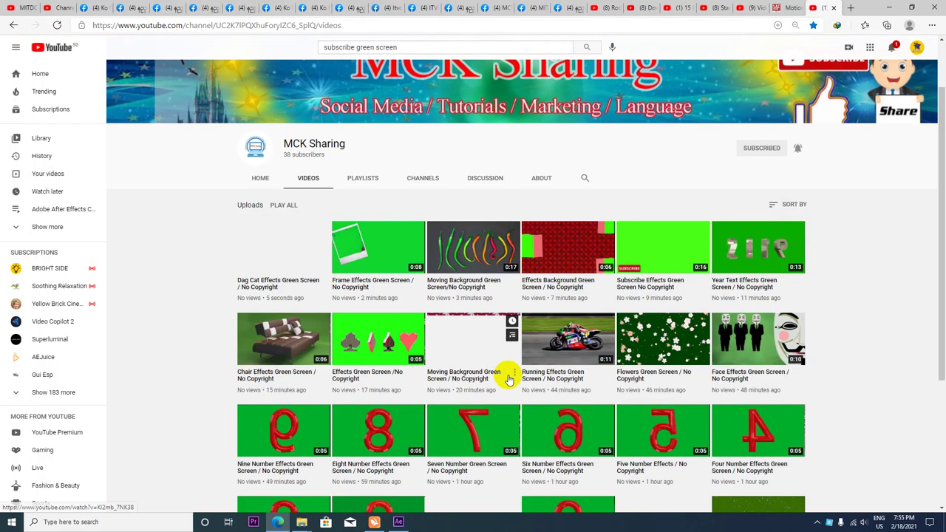
scroll(498, 372, "down", 2)
scroll(502, 362, "down", 2)
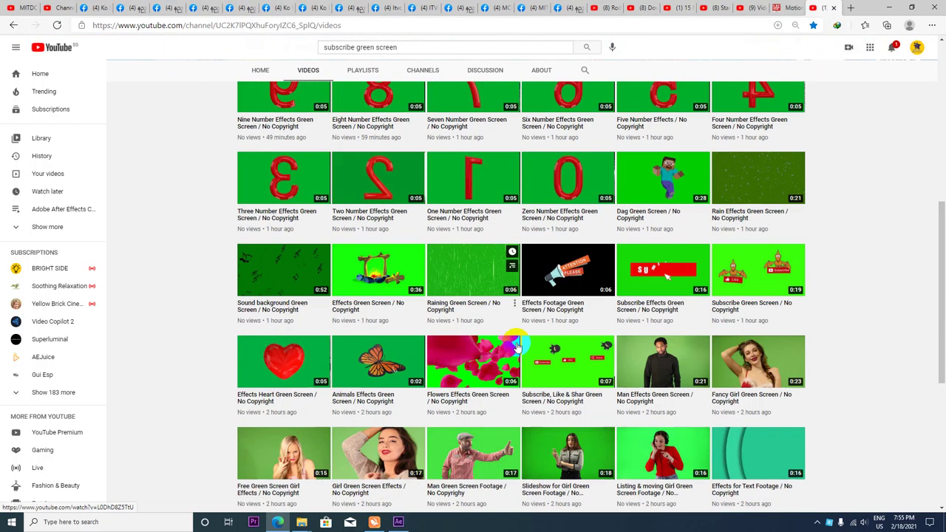
scroll(515, 341, "down", 1)
scroll(515, 341, "down", 2)
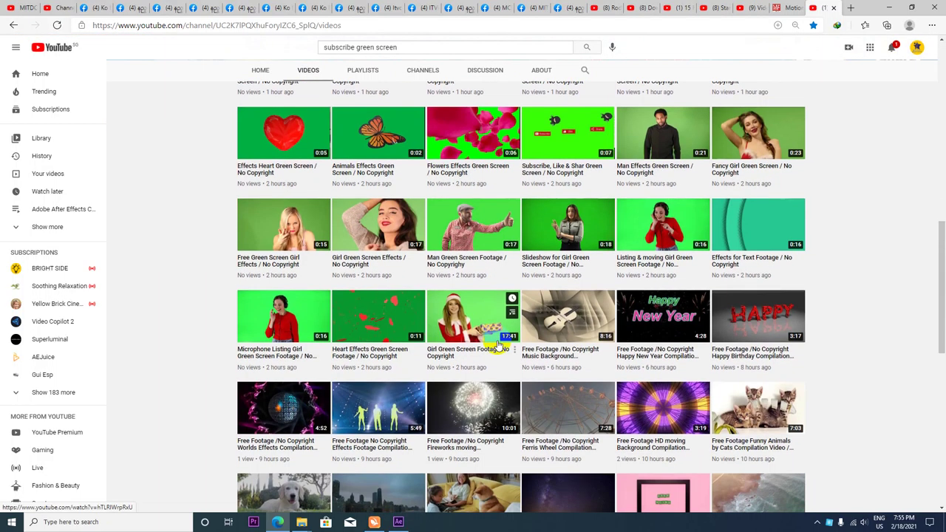
scroll(499, 345, "down", 1)
scroll(498, 344, "up", 1)
scroll(498, 344, "down", 1)
scroll(499, 344, "down", 3)
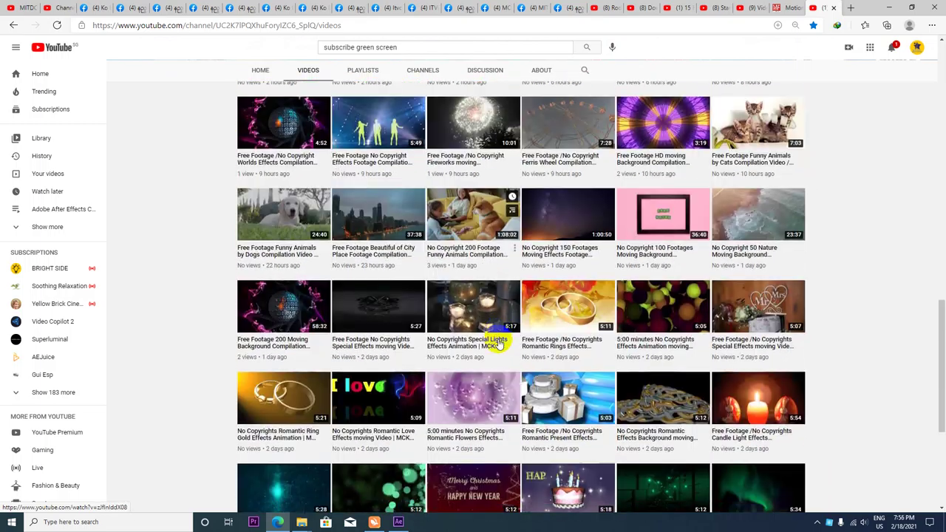
scroll(499, 345, "up", 1)
scroll(497, 340, "up", 5)
scroll(496, 338, "up", 4)
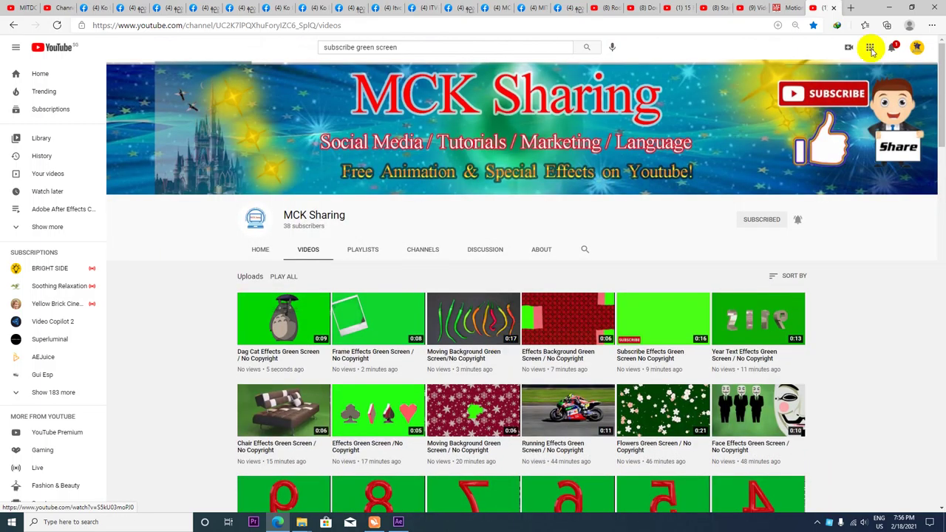
left_click(889, 7)
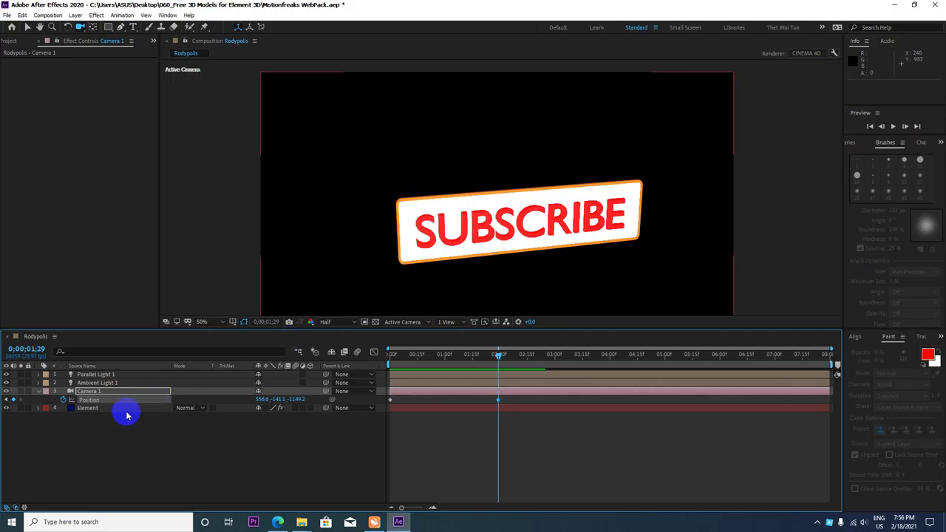
Create a new solid layer coloured green, Green Solid 1
right_click(91, 470)
mouse_move(186, 364)
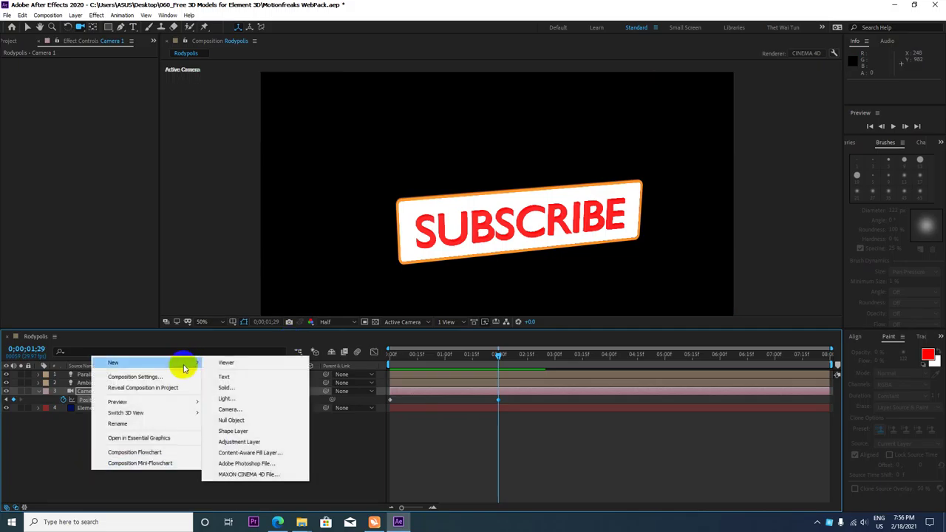
left_click(237, 389)
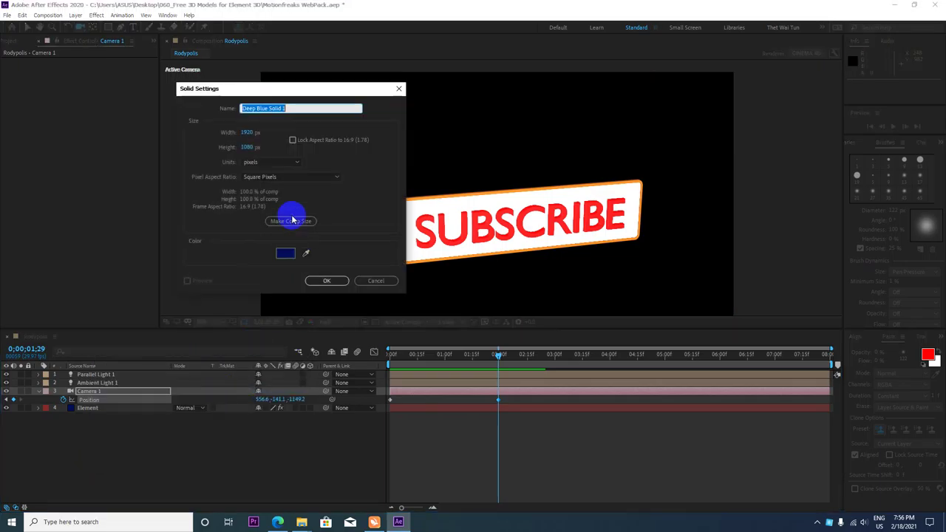
left_click(285, 252)
left_click(357, 348)
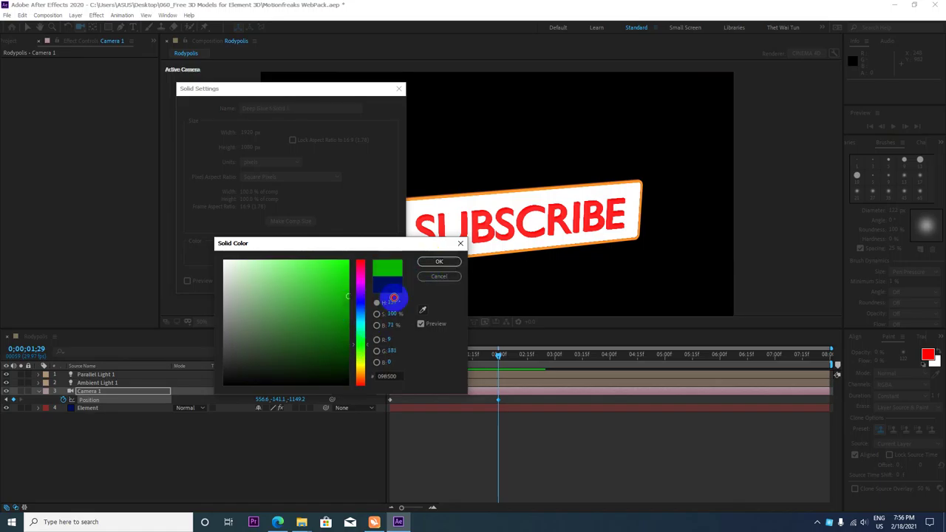
left_click(438, 262)
left_click(318, 283)
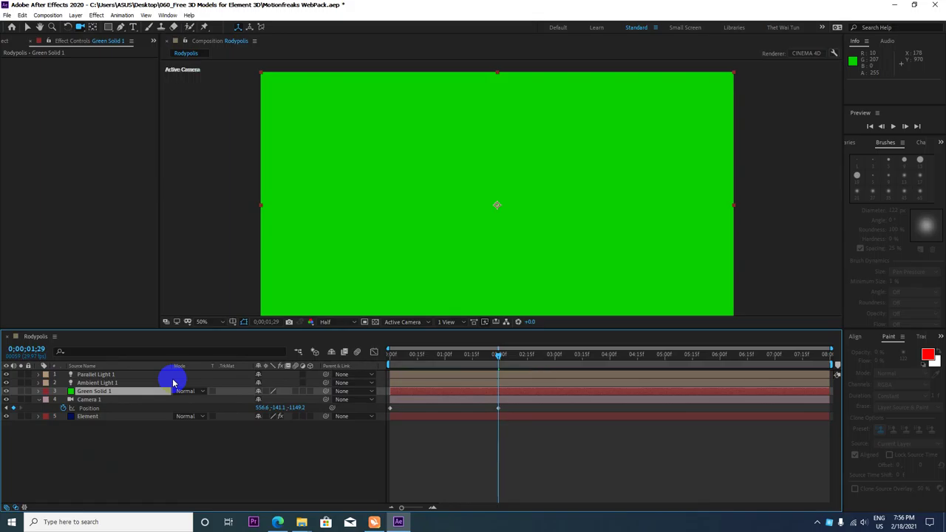
Send Green Solid 1 below the Element layer, then return to the timeline start
key("ctrl+bracketright")
key("ctrl+bracketright")
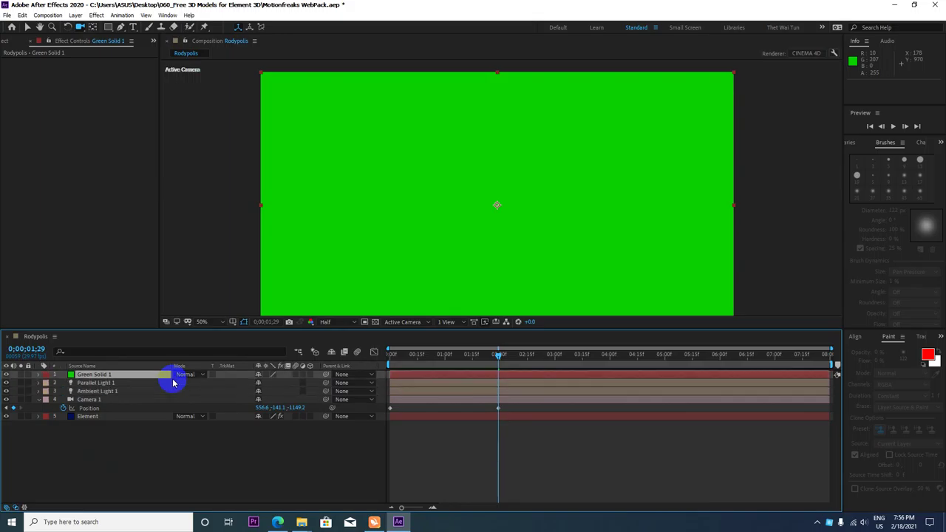
key("ctrl+bracketleft")
key("ctrl+bracketleft")
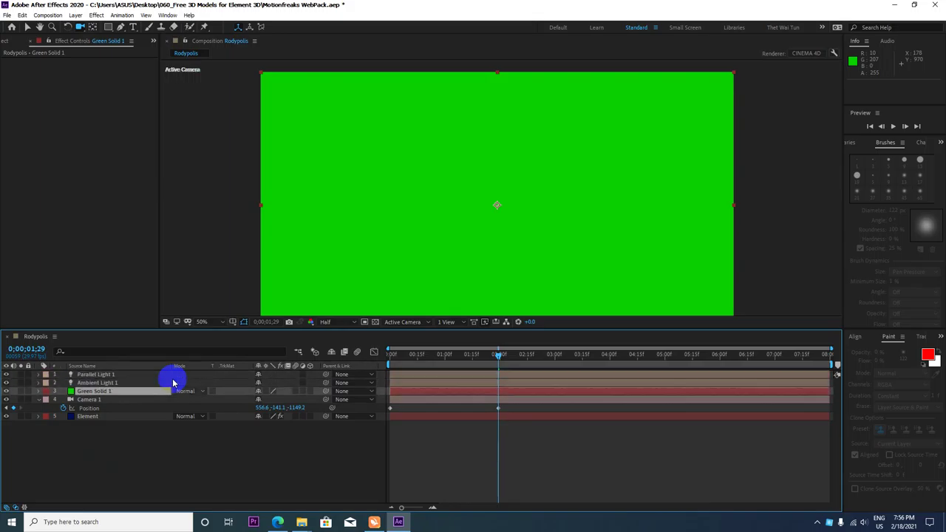
key("ctrl+bracketleft")
key("ctrl+bracketleft")
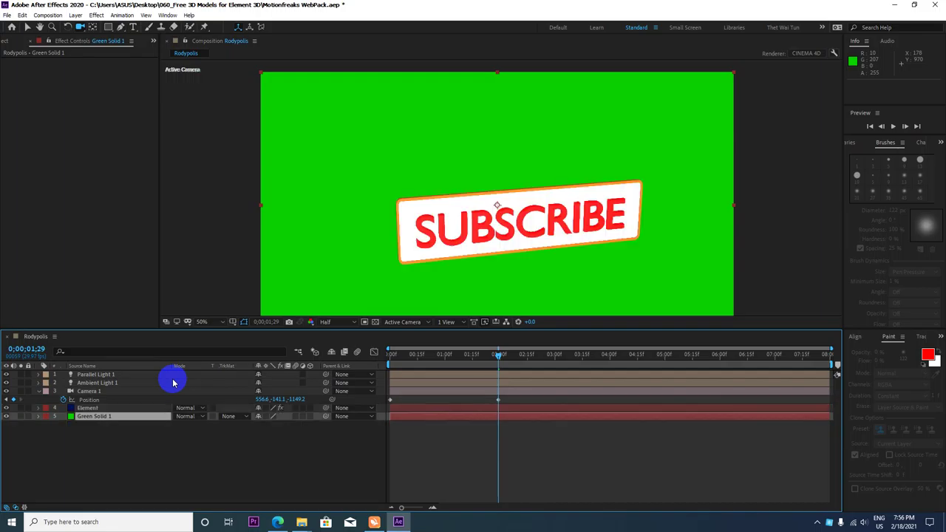
key("comma")
Zoom the viewer out and preview the current camera animation
left_click_drag(498, 354, 360, 361)
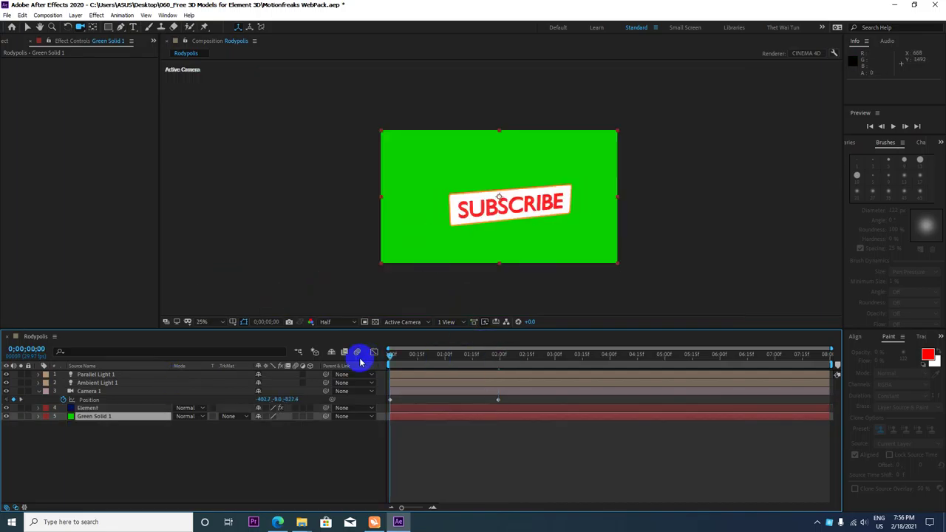
key("space")
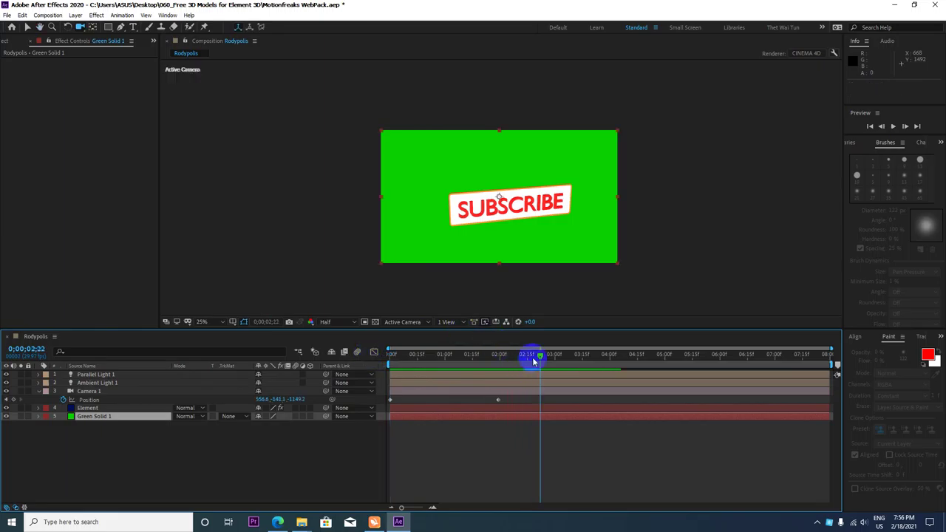
left_click_drag(532, 355, 367, 361)
key("space")
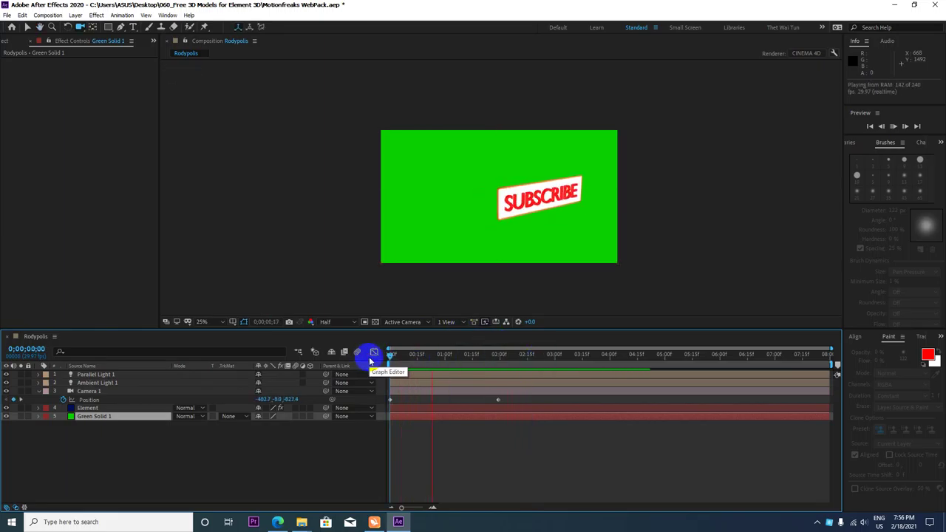
key("space")
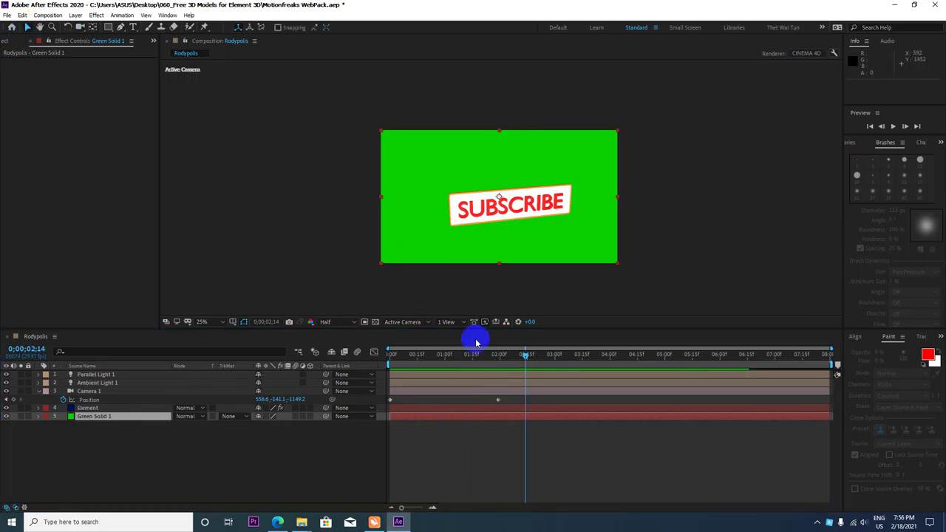
Shift Camera 1's second position keyframe earlier and end the work area at 0;00;02;13
left_click(495, 400)
left_click_drag(495, 402, 434, 400)
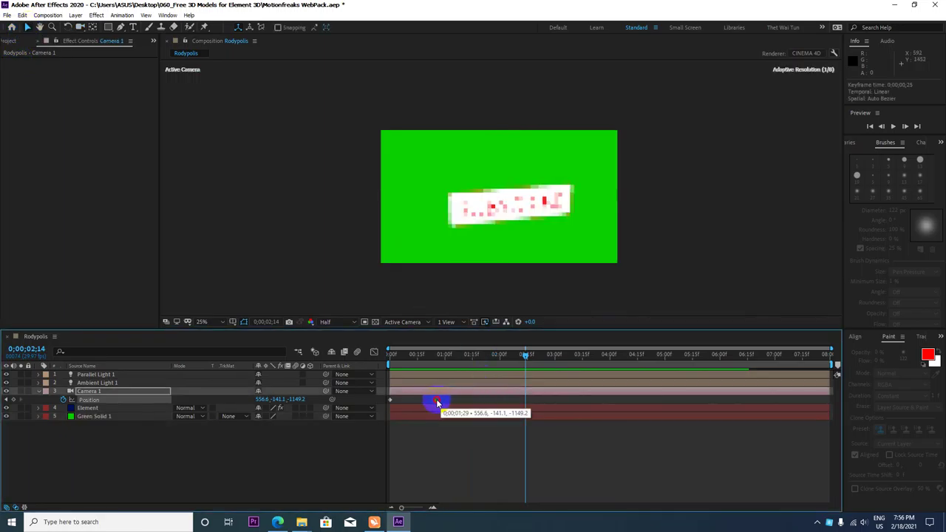
left_click_drag(527, 360, 527, 360)
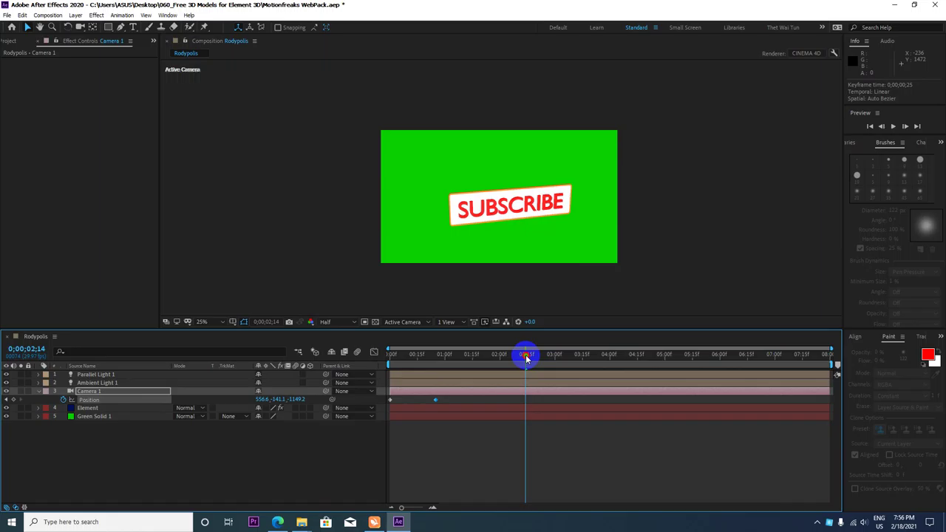
left_click_drag(526, 357, 524, 357)
key("n")
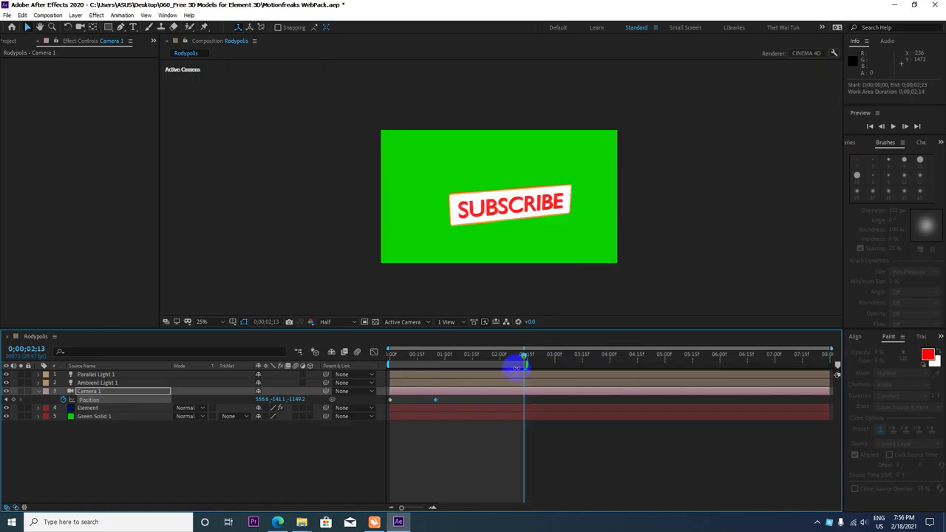
Orbit the camera so SUBSCRIBE faces straight on at 0;00;01;21, starting edge-on, then preview
left_click_drag(524, 357, 484, 358)
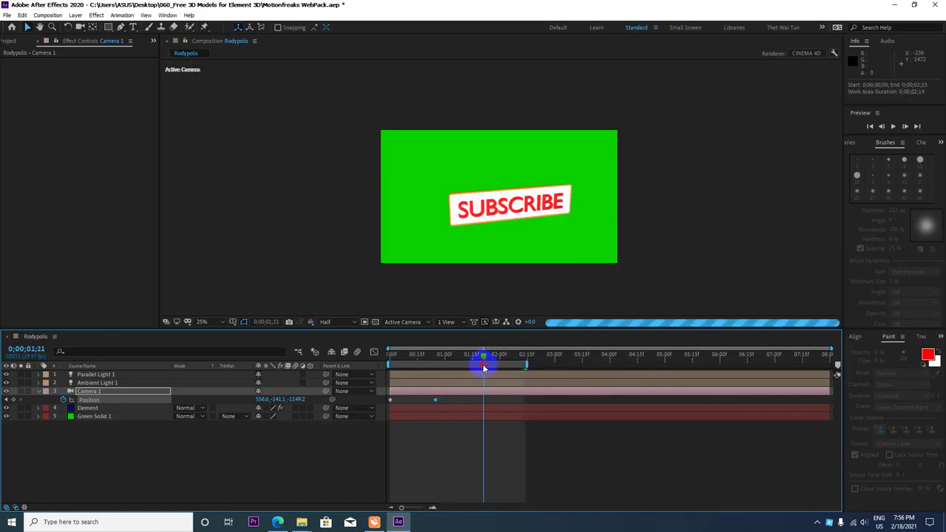
left_click(69, 28)
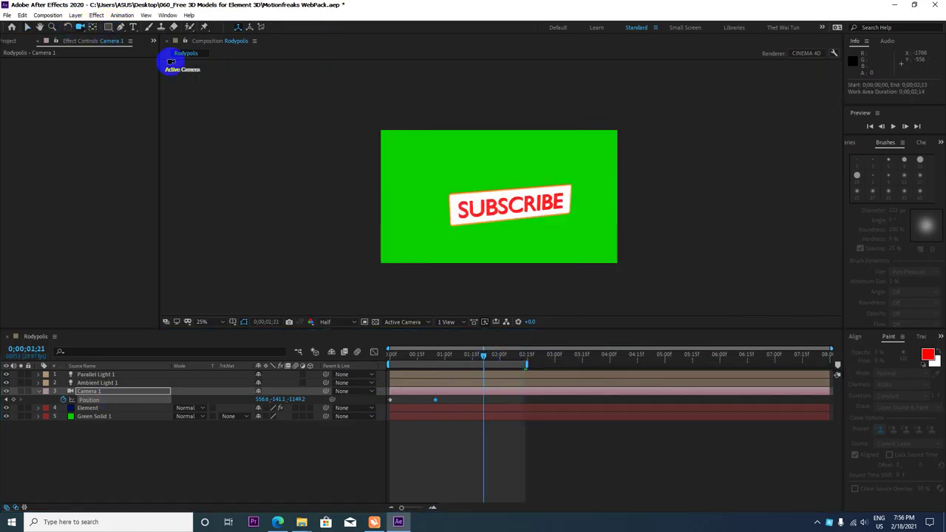
left_click_drag(464, 210, 486, 207)
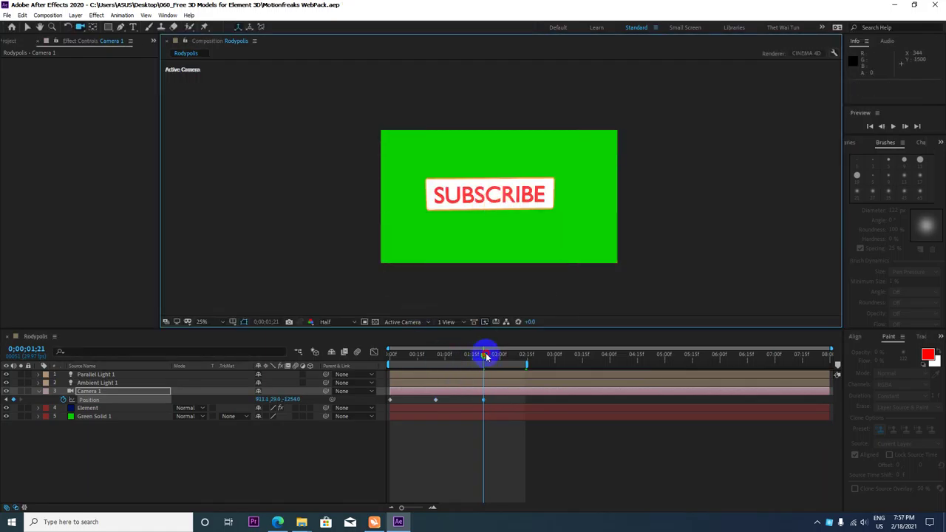
left_click_drag(484, 356, 359, 352)
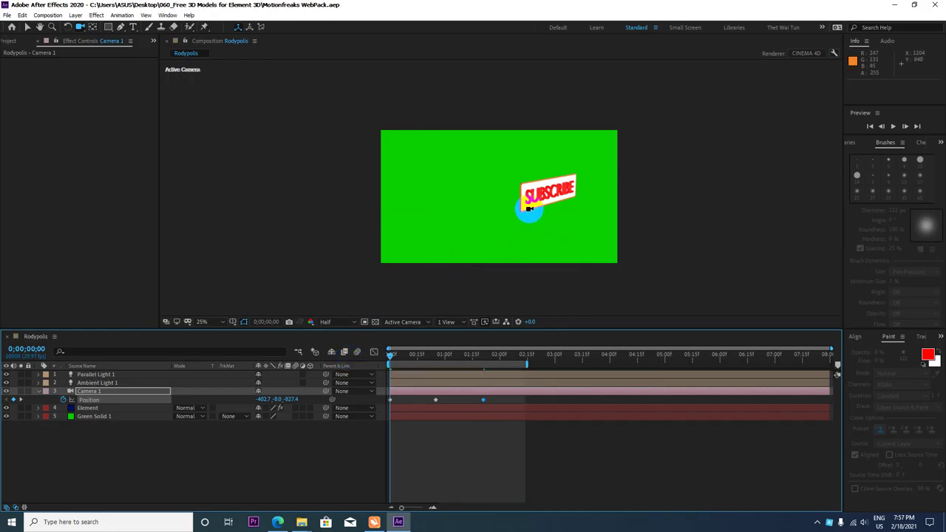
mouse_move(504, 247)
left_mouse_down()
mouse_move(538, 208)
mouse_move(587, 203)
mouse_move(578, 206)
left_mouse_up()
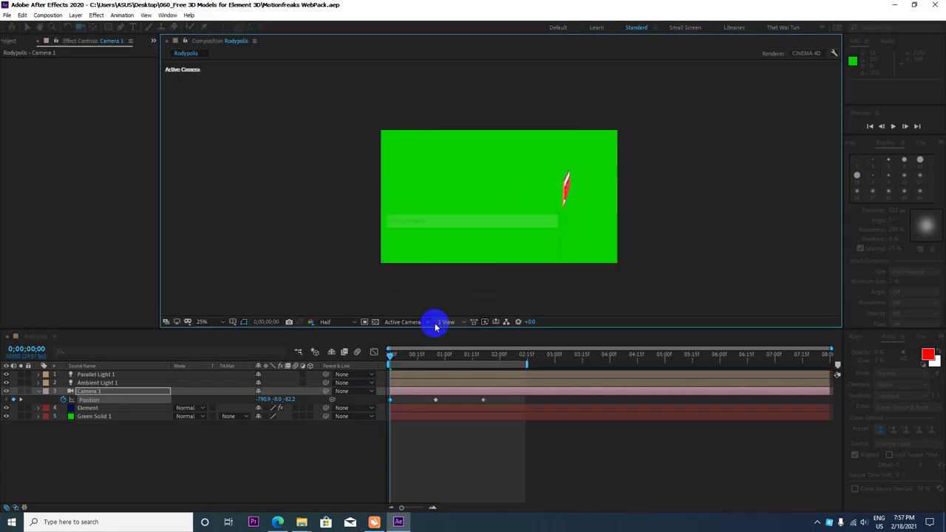
mouse_move(390, 354)
left_mouse_down()
mouse_move(454, 358)
mouse_move(390, 355)
left_mouse_up()
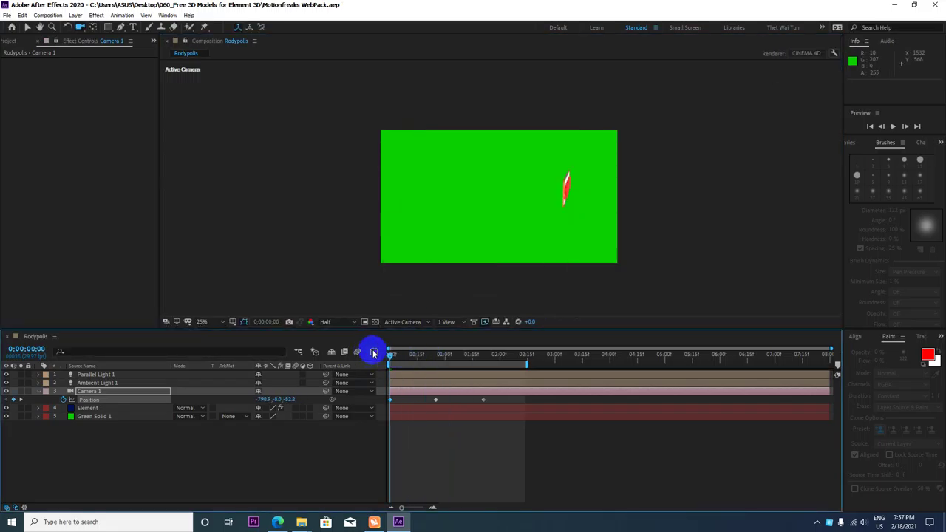
key("space")
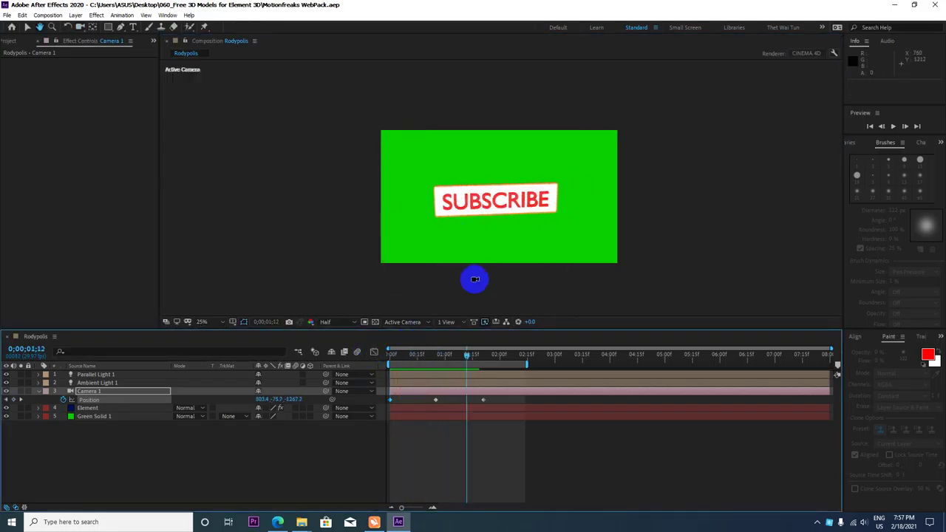
Collapse Camera 1's properties at 0;00;01;08 and select the Element layer
left_click_drag(461, 358, 454, 359)
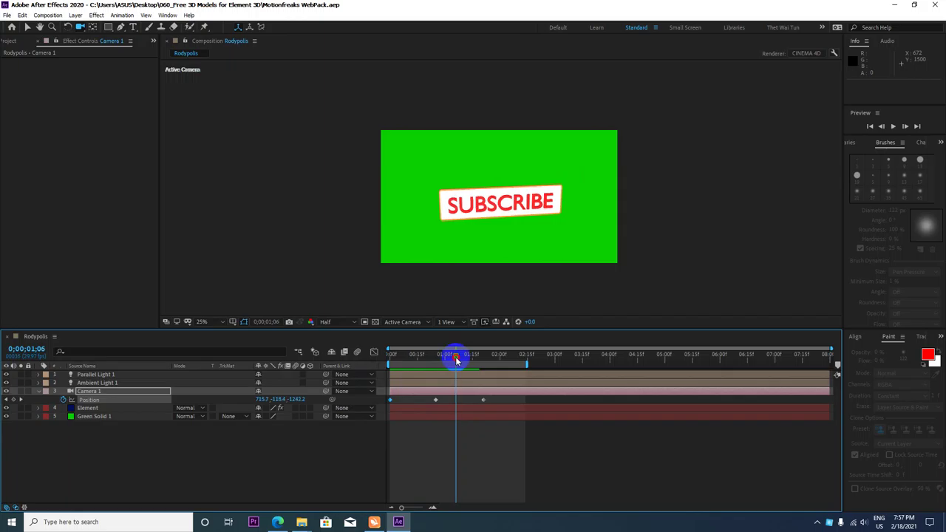
left_click(57, 406)
left_click(40, 392)
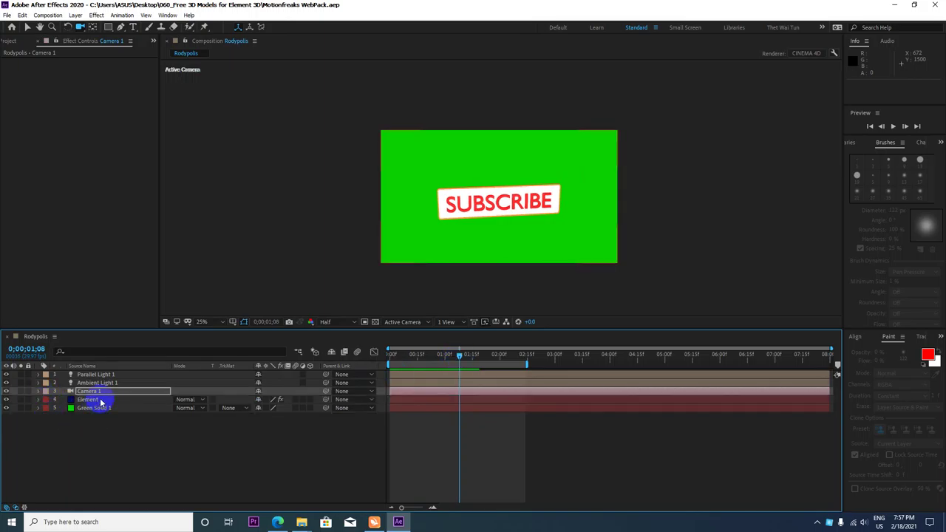
left_click(94, 399)
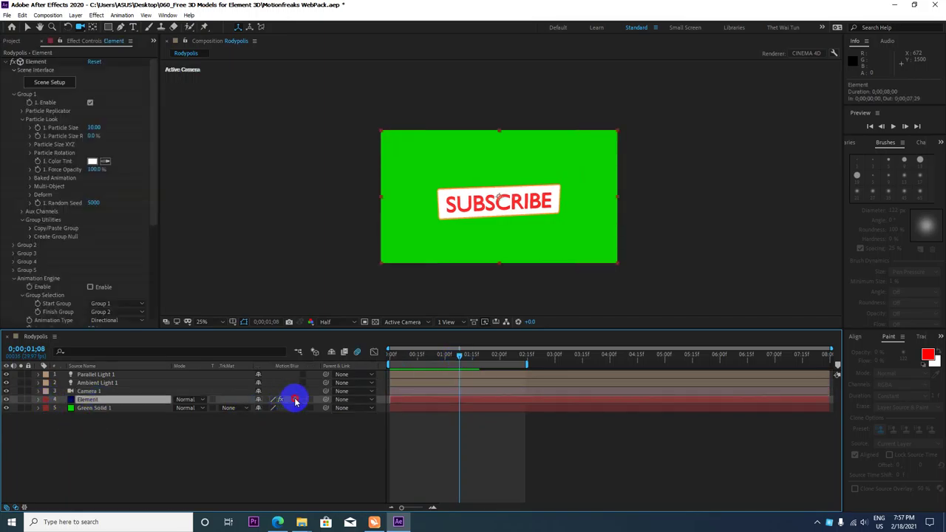
Enable motion blur on the Element layer and return to the timeline start
left_click(295, 400)
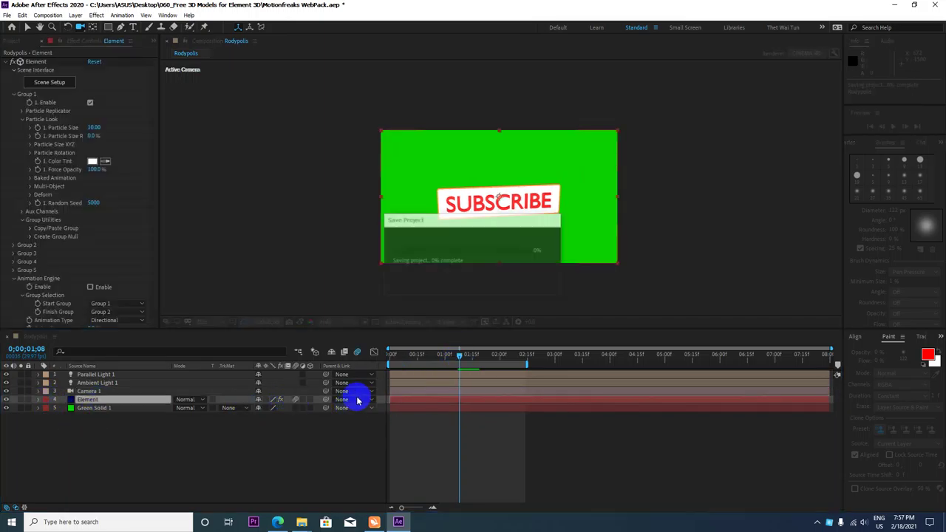
scroll(479, 244, "up", 2)
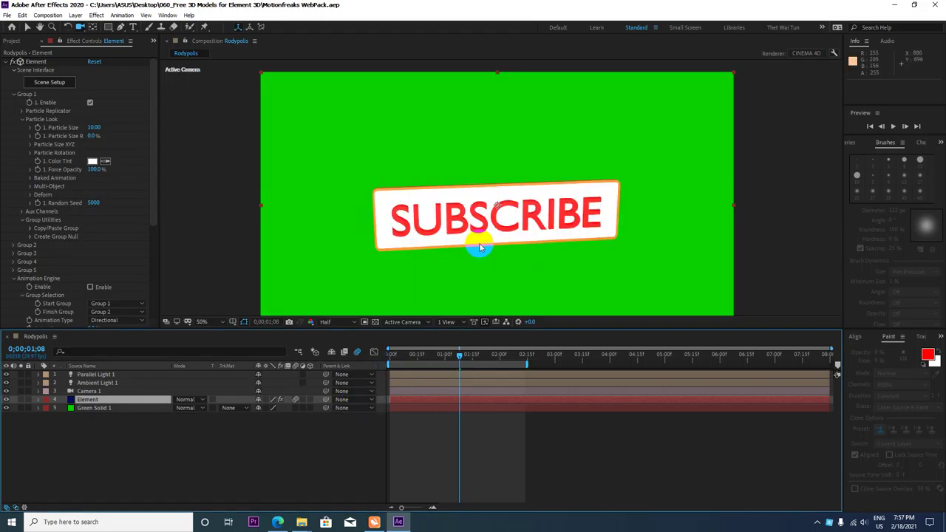
scroll(479, 248, "down", 2)
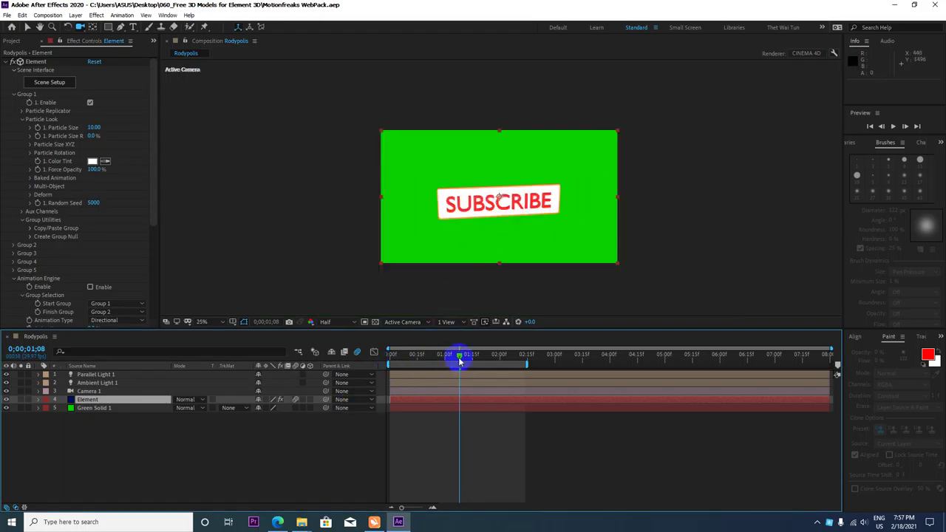
left_click_drag(459, 354, 337, 355)
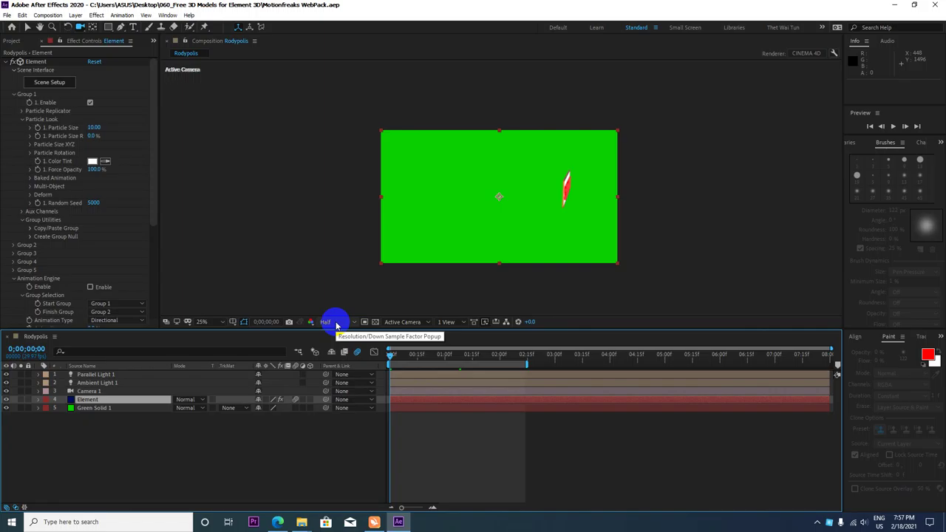
Set the viewer resolution to Full and collapse the Element effect's settings
left_click(145, 15)
mouse_move(260, 68)
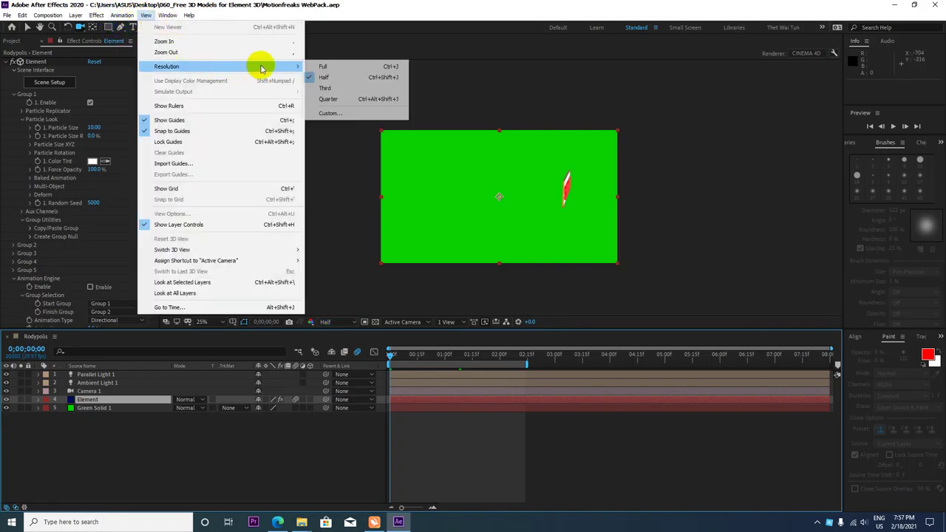
left_click(372, 69)
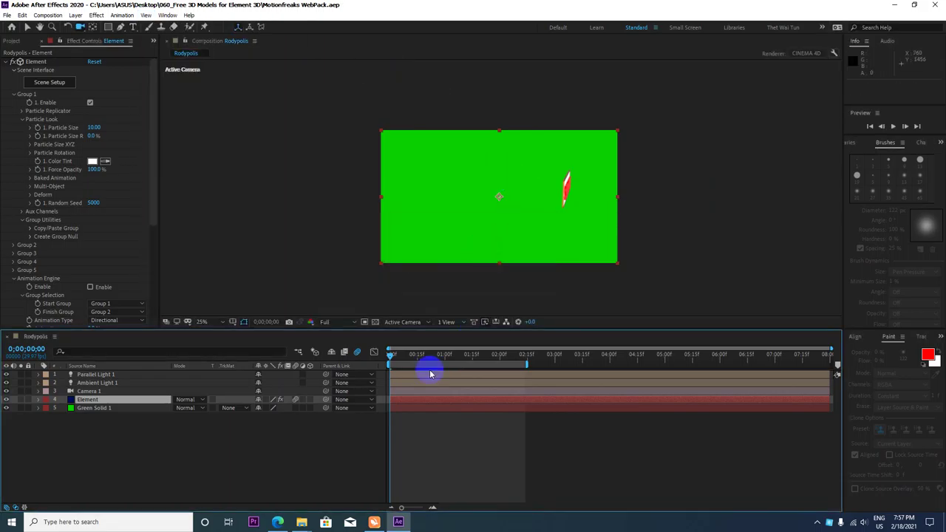
left_click(6, 65)
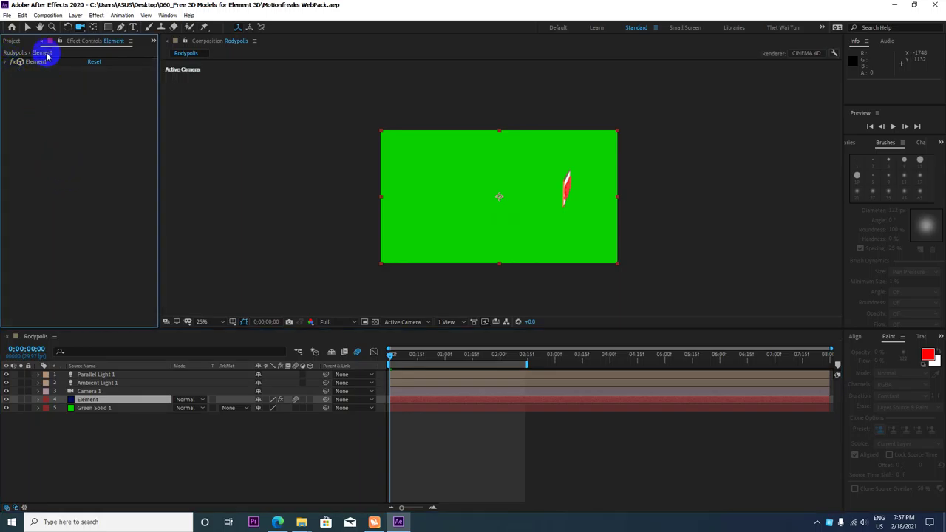
left_click(55, 16)
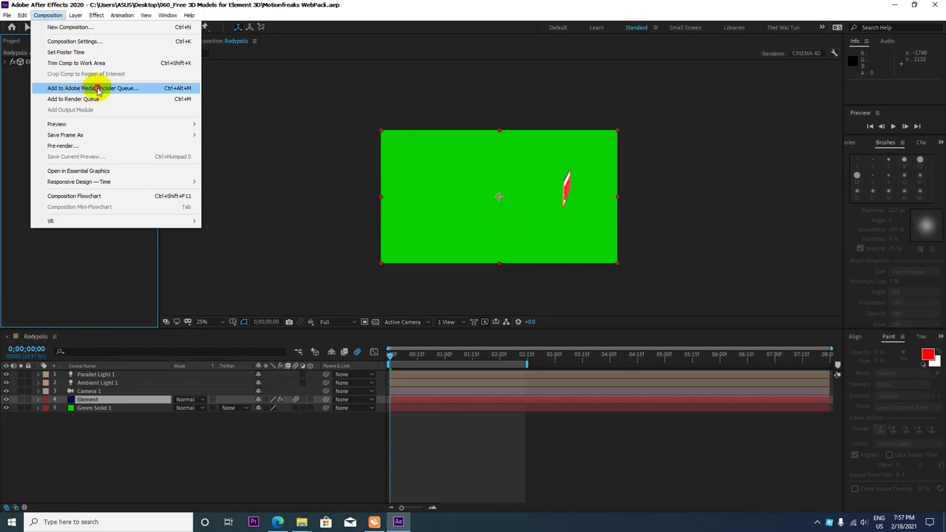
Queue the Rodypolis comp in Media Encoder with Add to Adobe Media Encoder Queue
left_click(96, 89)
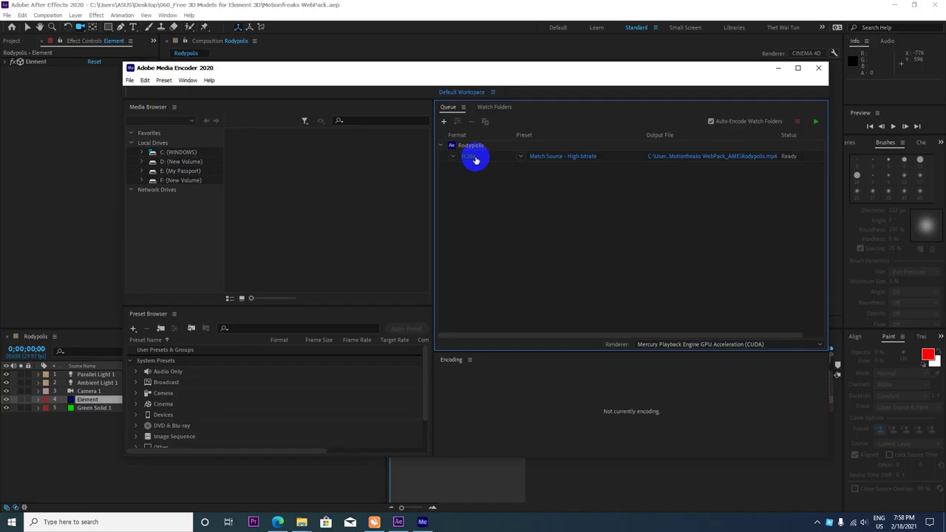
Browse the output location to the 060_Free 3D Models for Element 3D folder
left_click(704, 157)
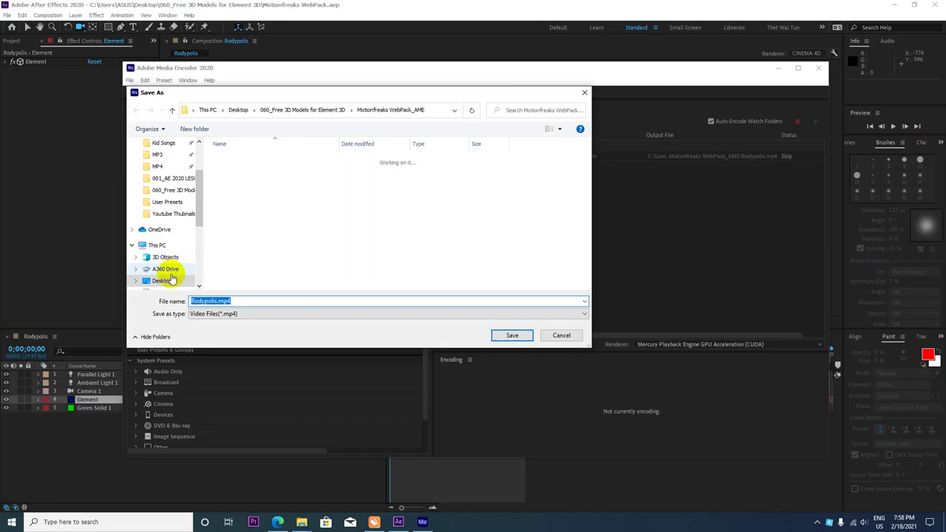
scroll(177, 258, "down", 1)
scroll(182, 232, "down", 1)
scroll(183, 232, "down", 1)
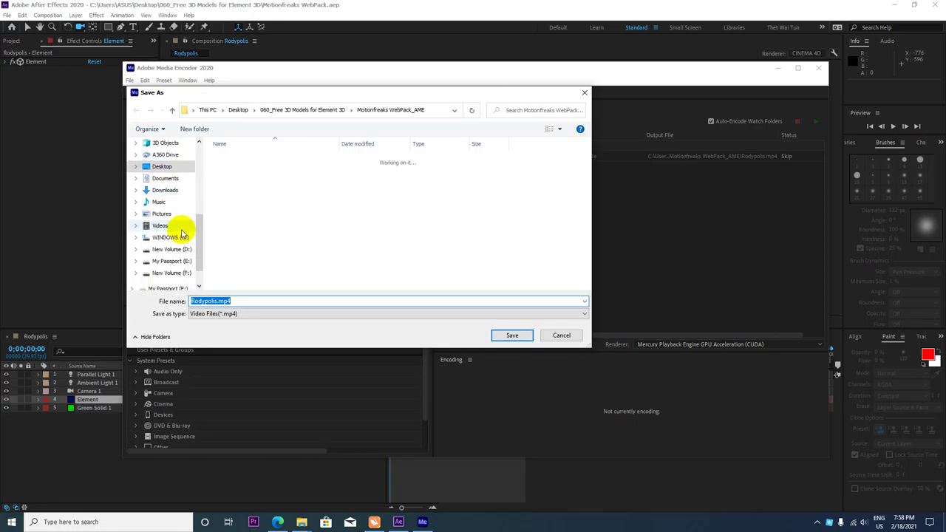
scroll(182, 232, "up", 1)
scroll(182, 232, "up", 1)
scroll(183, 233, "up", 1)
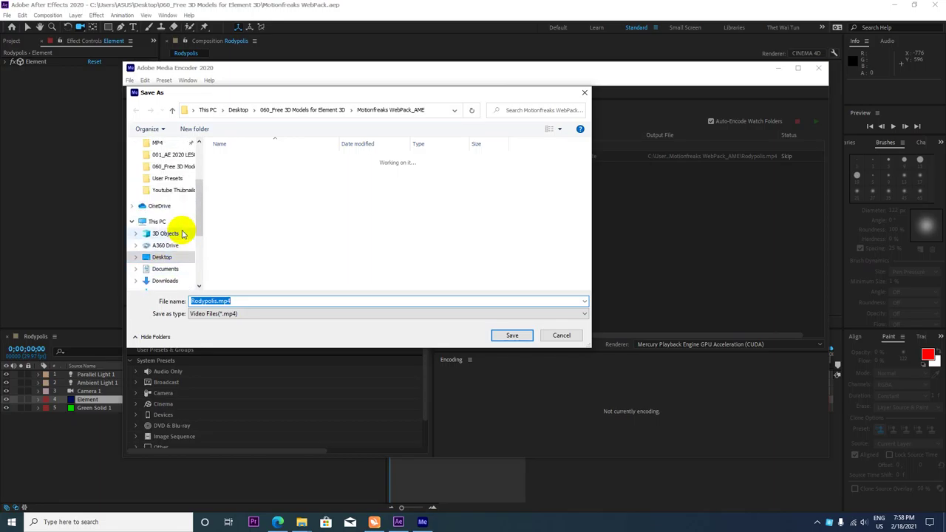
scroll(184, 234, "up", 1)
left_click(181, 179)
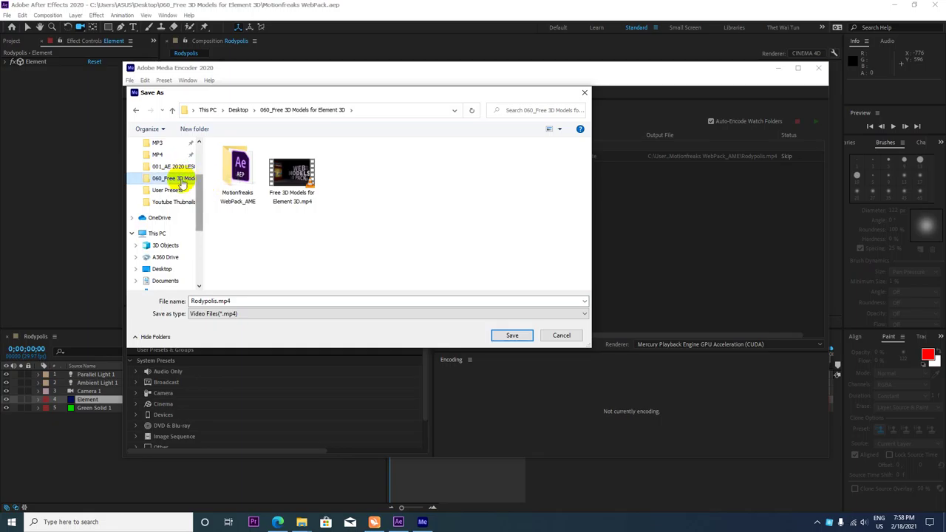
Create a new folder named Test Green Screen there and open it
right_click(355, 232)
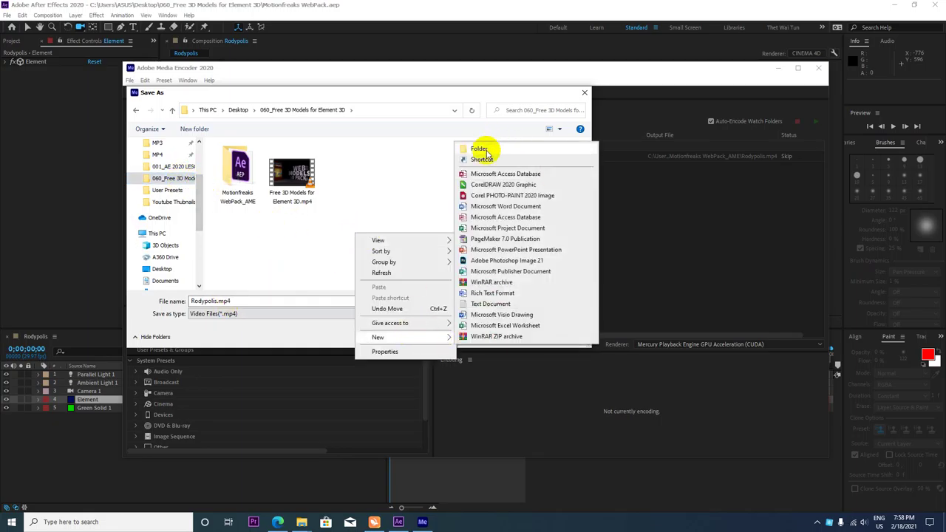
key("Escape")
type("Test G")
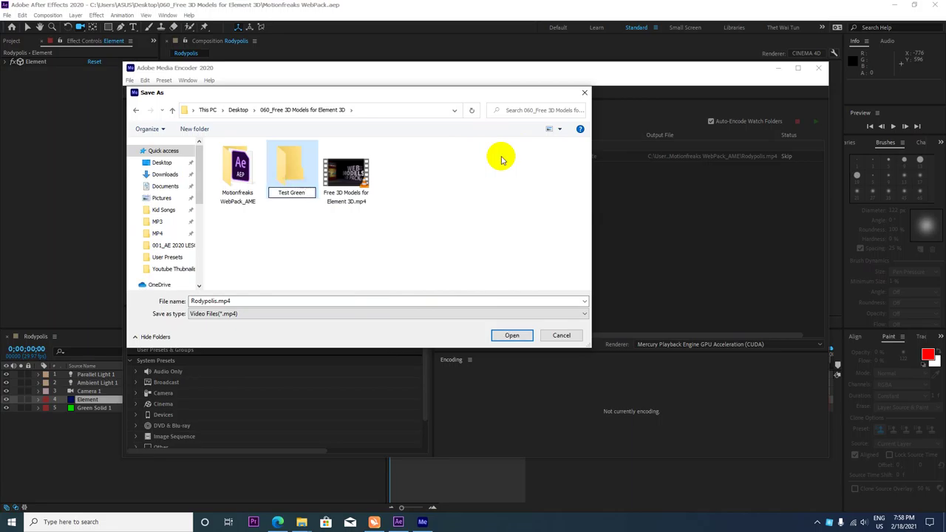
type("reen")
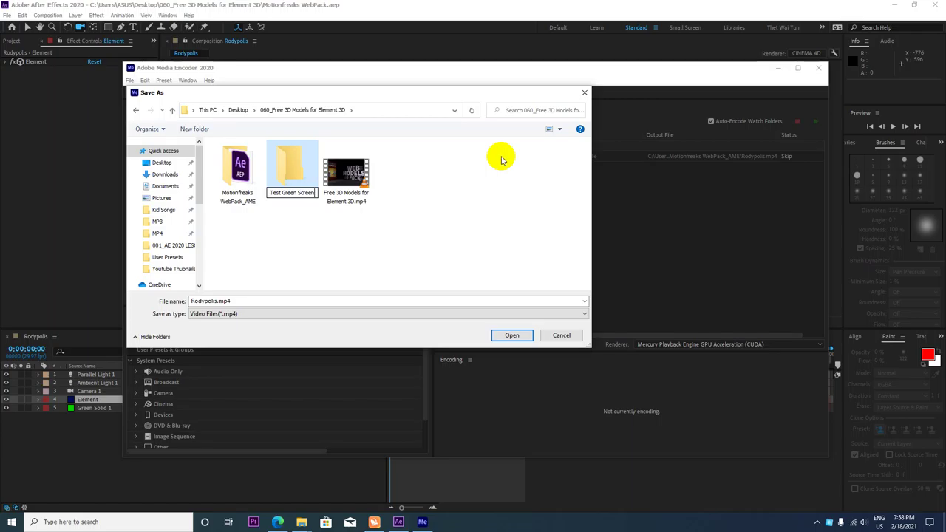
key("Return")
key("Return")
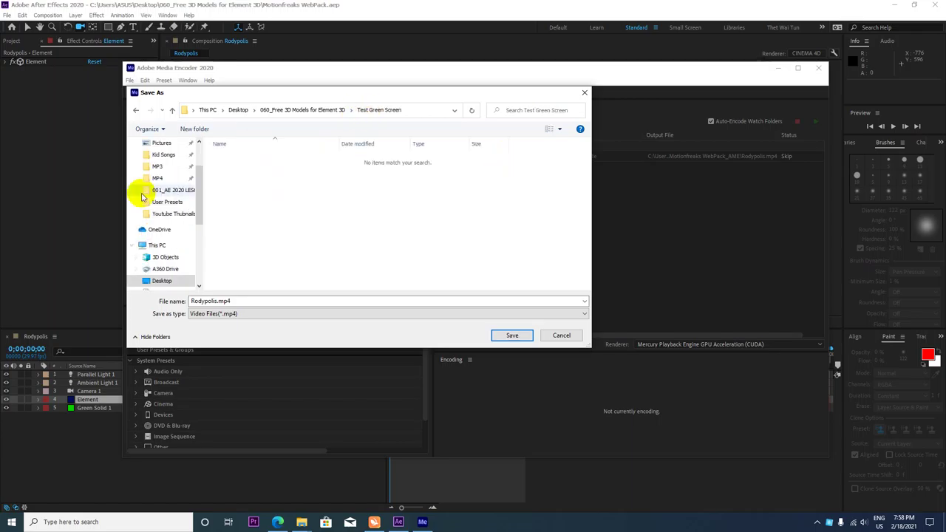
Name the output file 001_Subscribe and save it
double_click(217, 299)
type("Sub")
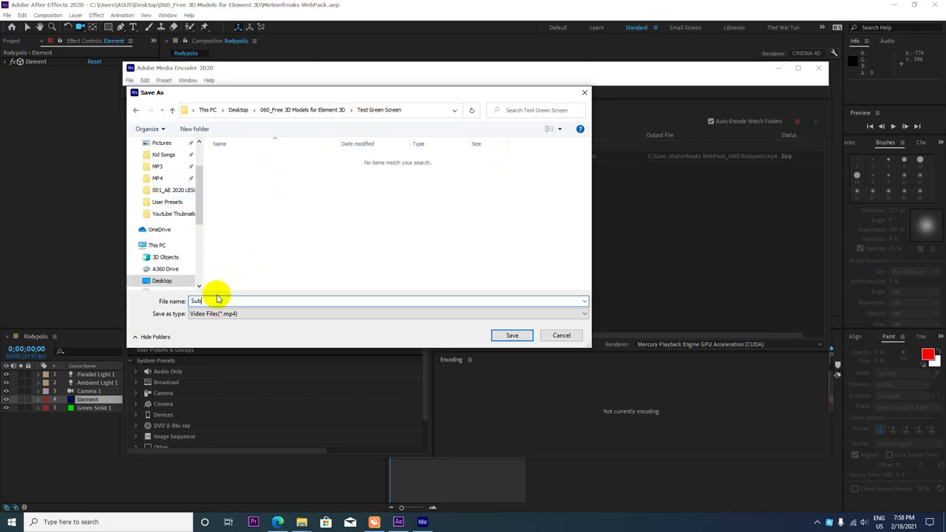
type("scribe")
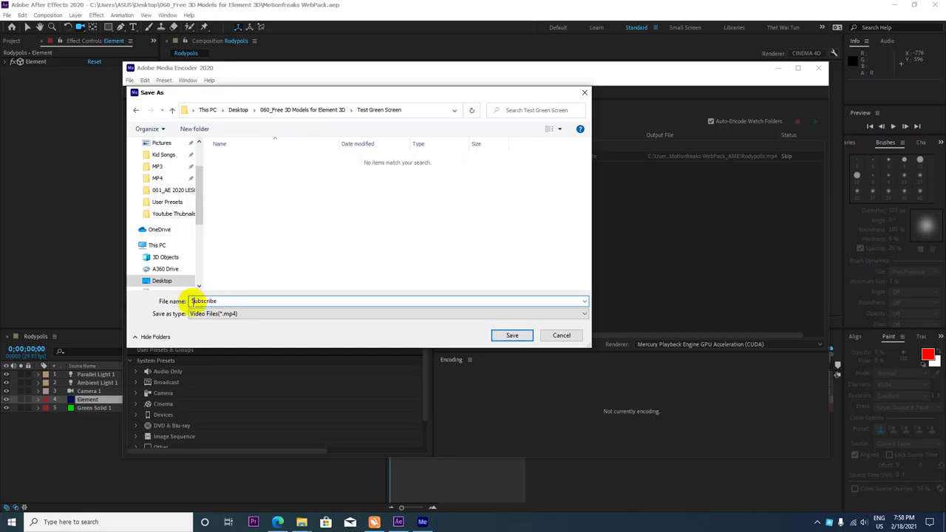
left_click_drag(194, 301, 213, 297)
type("001_")
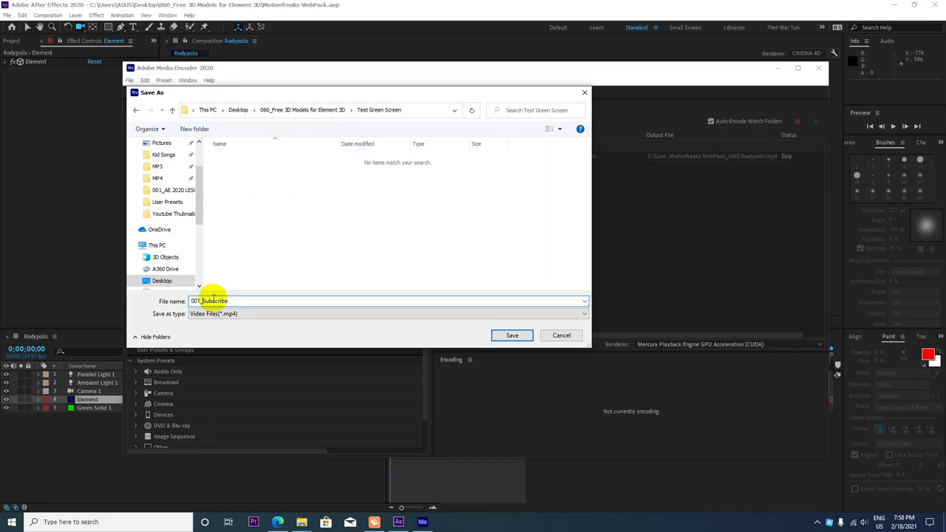
left_click(507, 336)
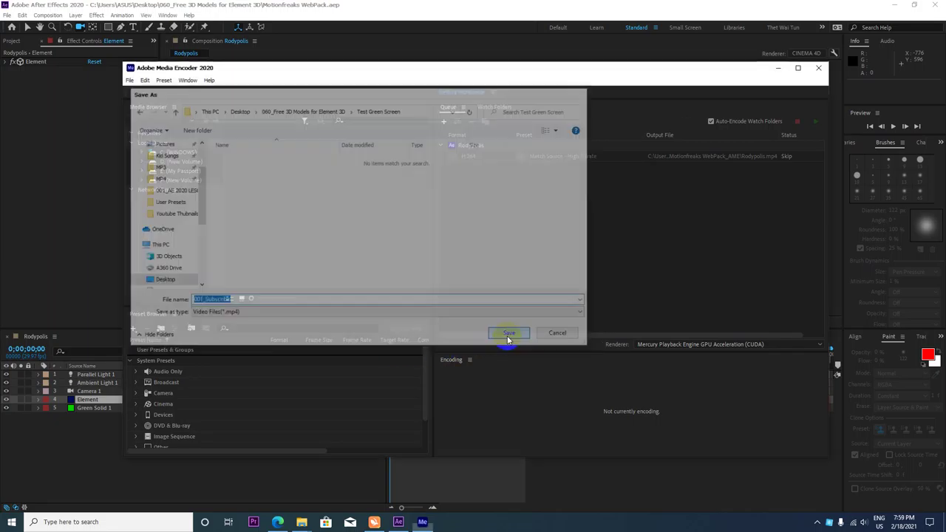
Render 001_Subscribe.mp4, remove the finished job, and minimize Media Encoder and After Effects
key("Return")
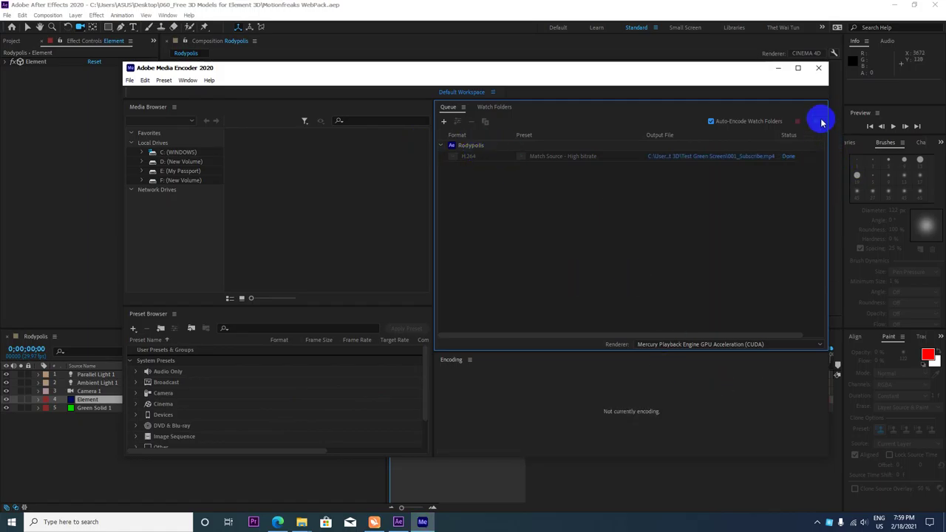
left_click(468, 147)
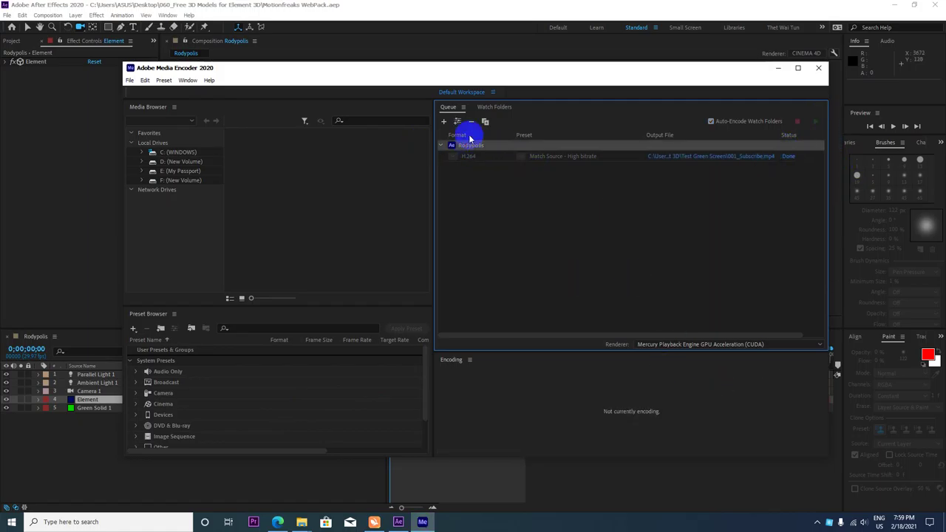
left_click(471, 122)
left_click(778, 67)
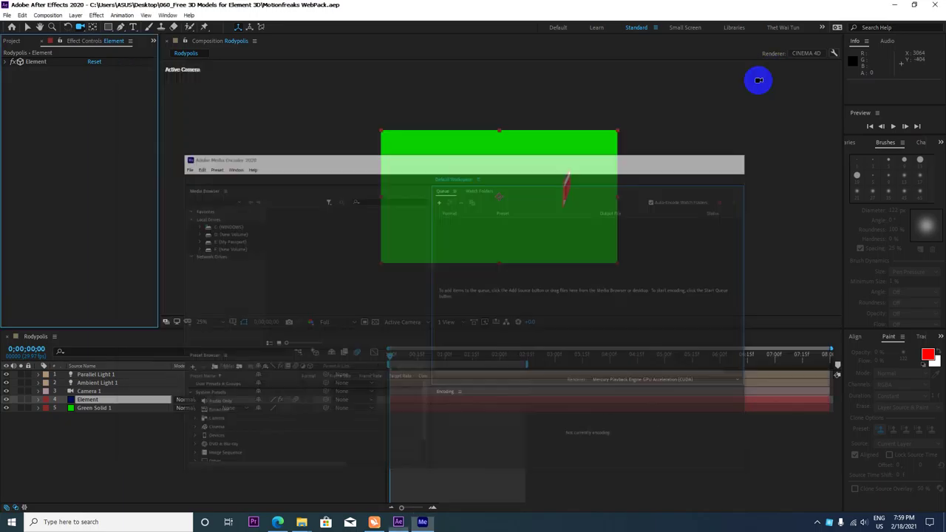
left_click(891, 9)
Open 060_Free 3D Models > Test Green Screen and play 001_Subscribe.mp4
left_click_drag(828, 76, 591, 77)
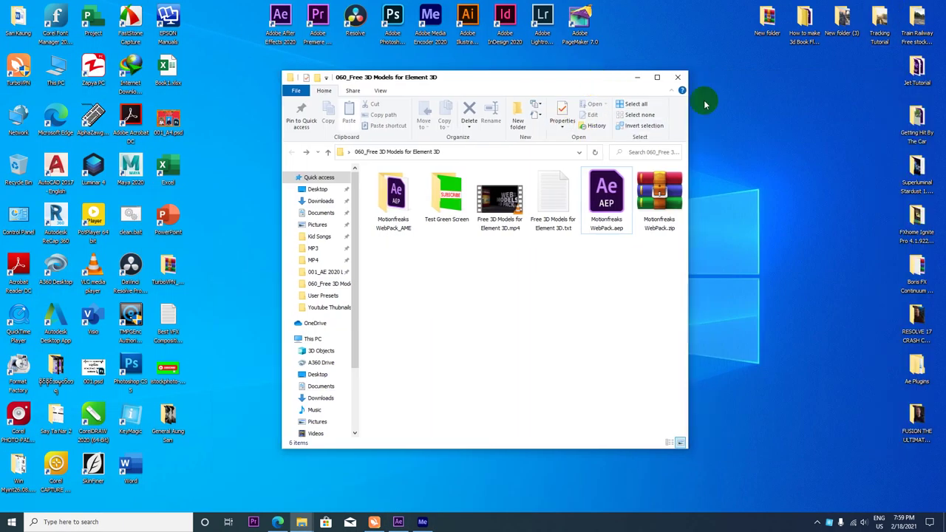
left_click(677, 77)
left_click_drag(575, 225, 363, 185)
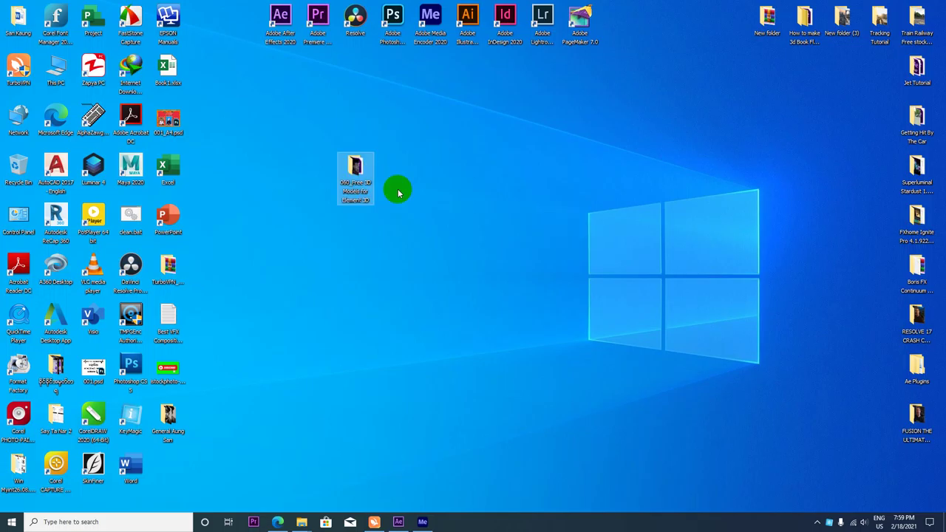
double_click(355, 171)
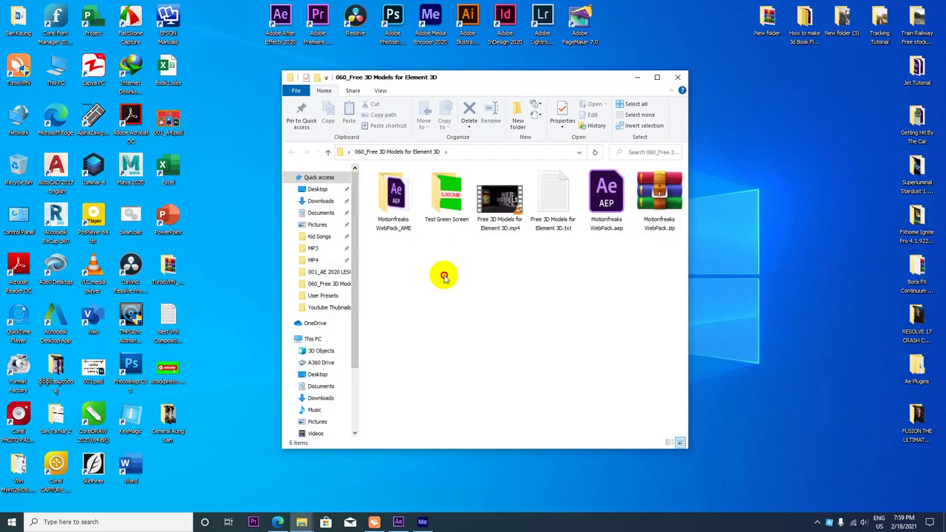
left_click(455, 198)
double_click(455, 198)
double_click(394, 194)
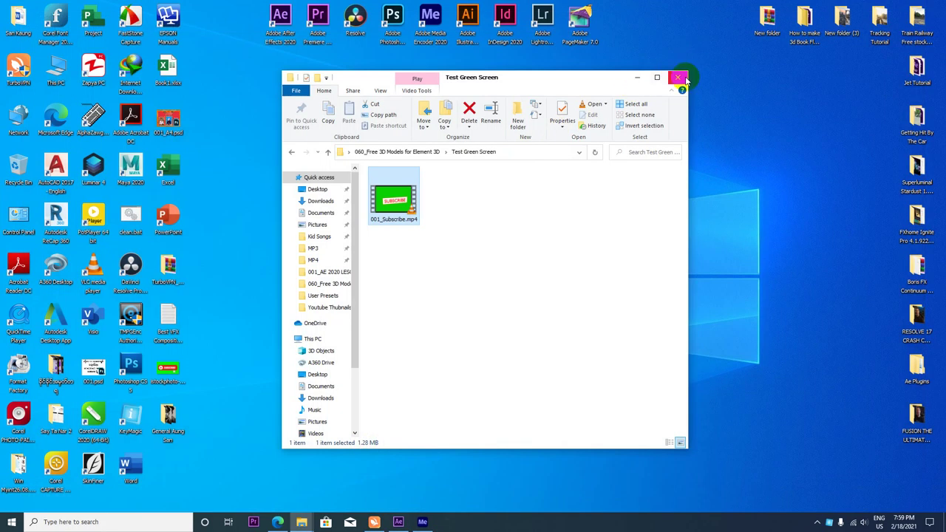
Close Explorer, refresh the desktop, and move the 3D models folder icon right
left_click(681, 77)
right_click(716, 127)
left_click(739, 154)
left_click_drag(351, 169, 538, 172)
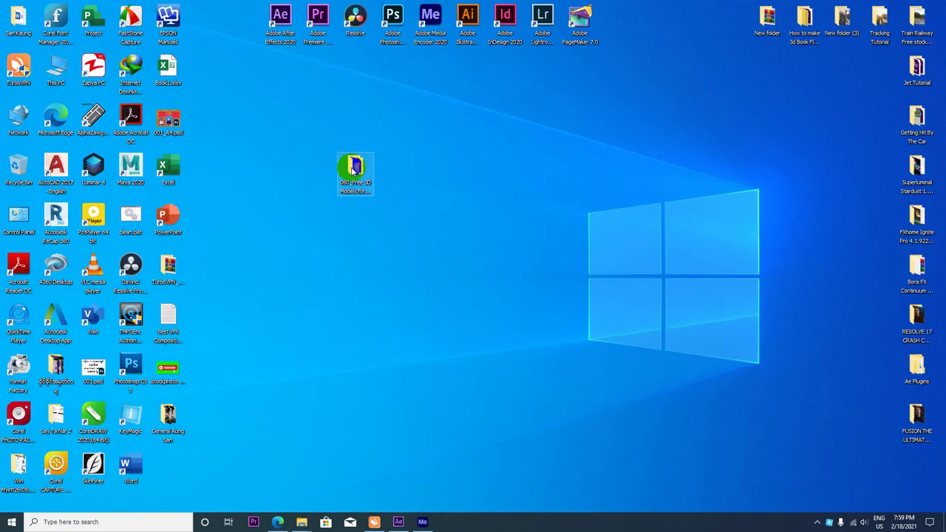
right_click(716, 229)
Return to Chrome's YouTube Studio tab and start a new video upload
left_click(742, 257)
left_click(279, 519)
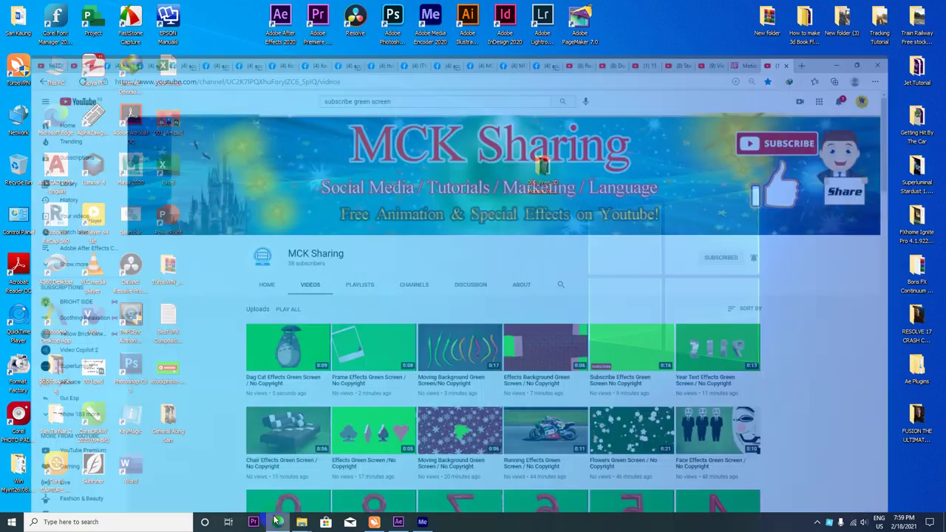
left_click(20, 8)
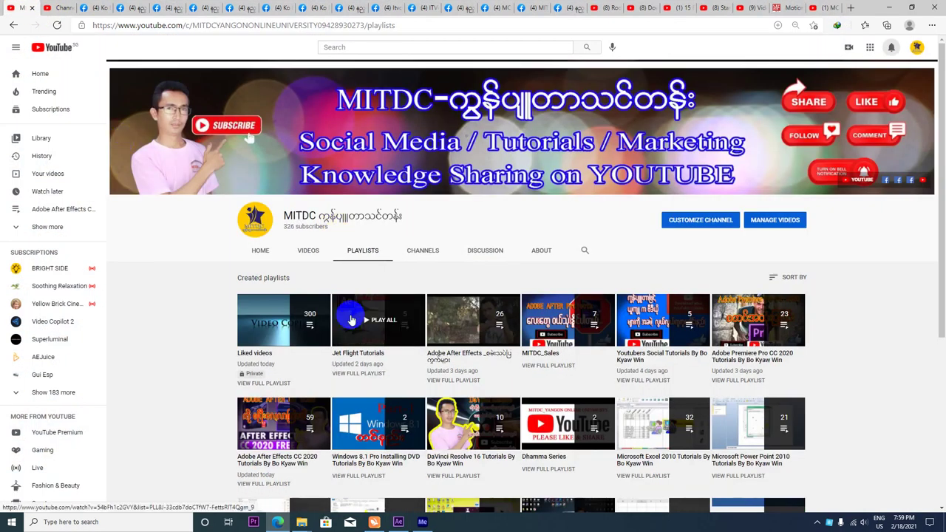
left_click(59, 8)
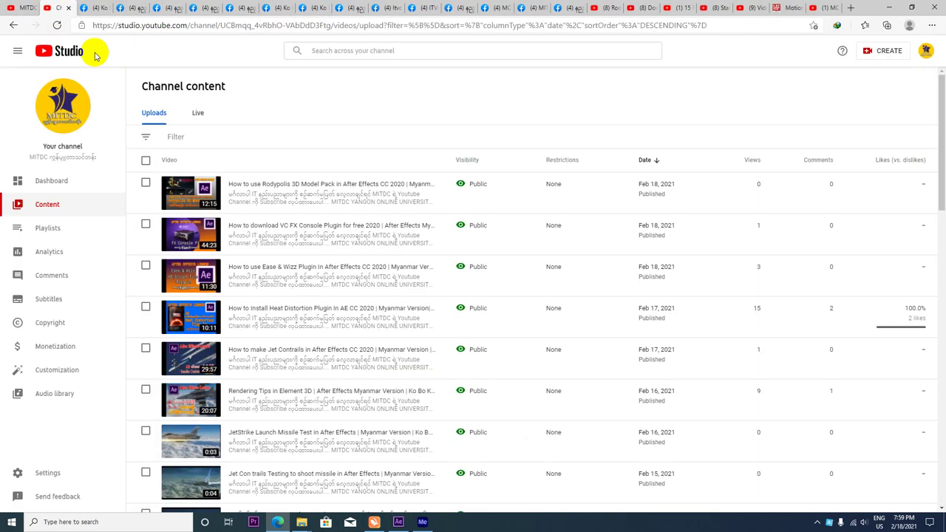
left_click(879, 56)
left_click(872, 70)
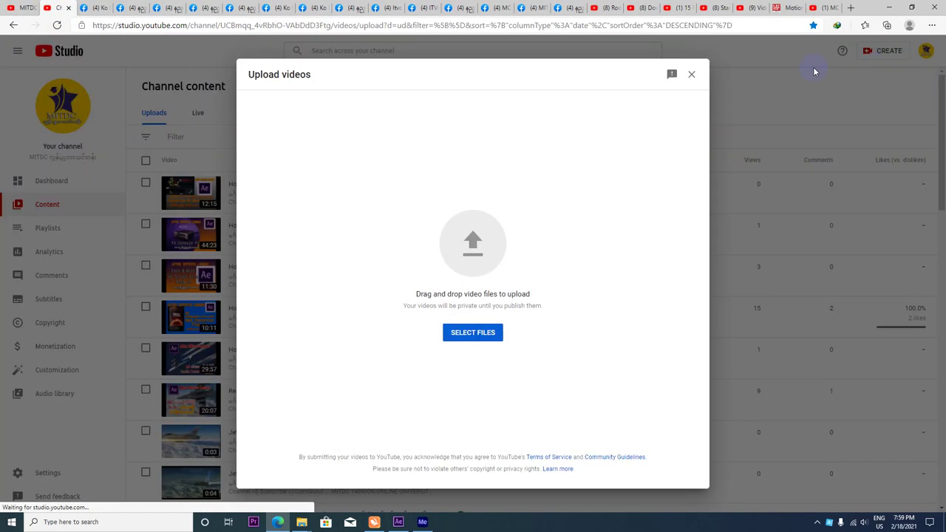
left_click(484, 334)
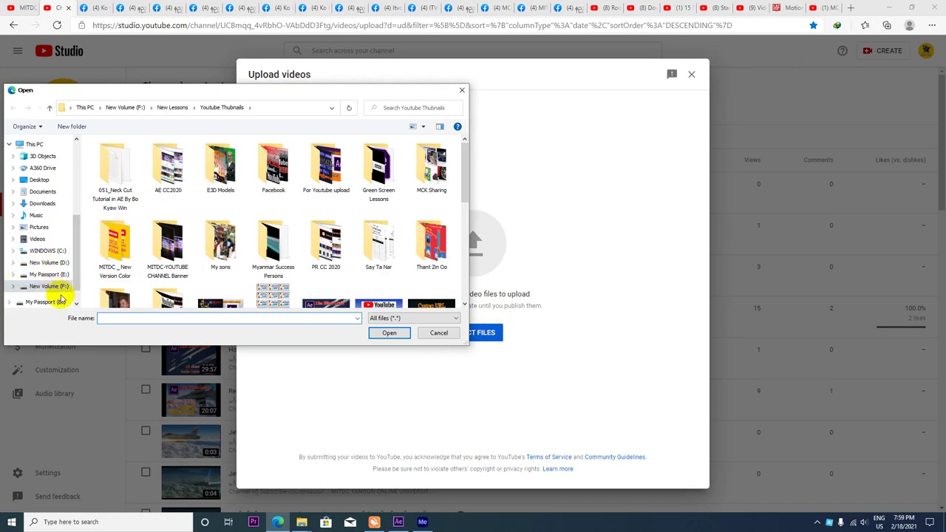
Upload 001_Subscribe.mp4 from Desktop > 060_Free 3D Models > Test Green Screen
scroll(59, 281, "down", 1)
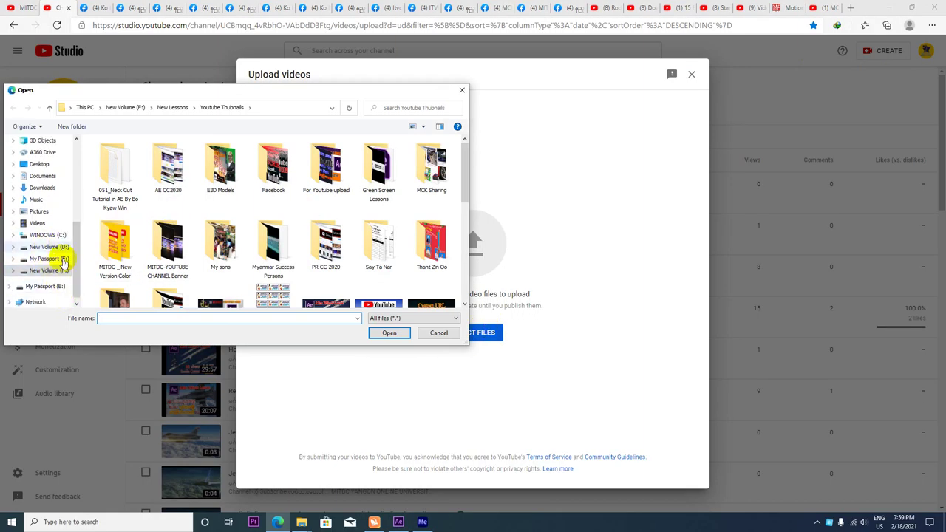
scroll(64, 274, "up", 2)
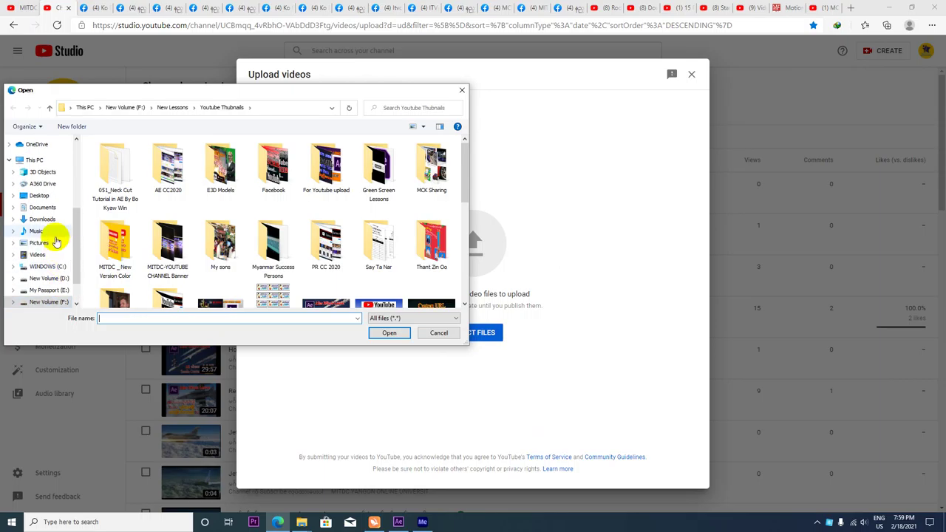
left_click(39, 195)
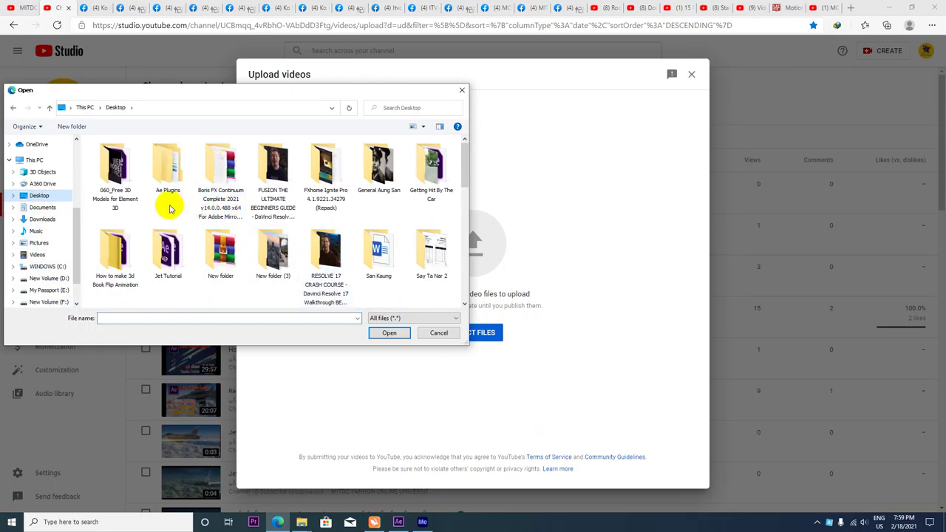
double_click(119, 167)
double_click(118, 167)
left_click(115, 172)
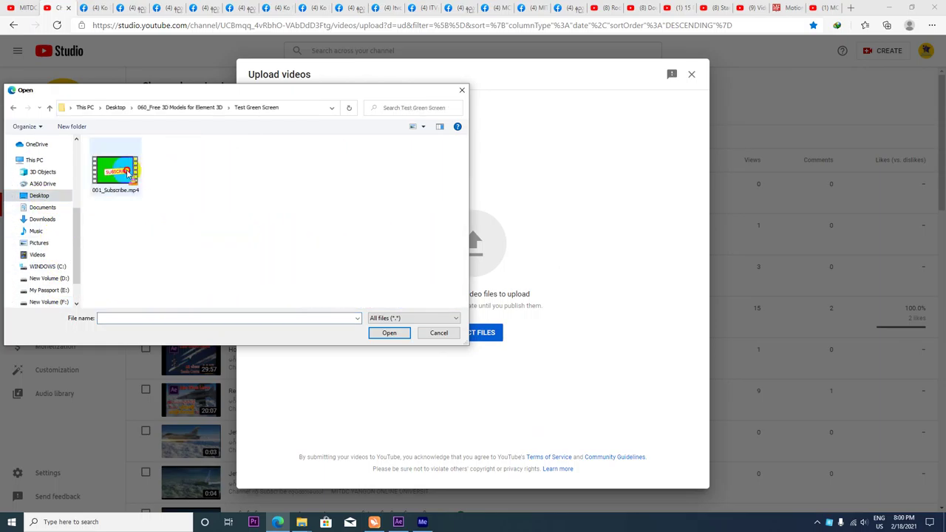
left_click(390, 334)
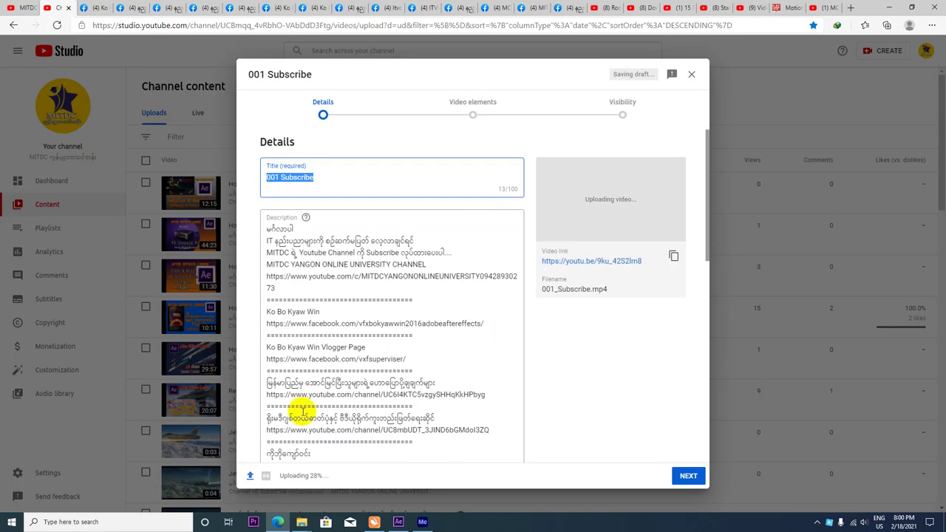
Retitle the upload 'Subscribe Button For Youtubers Copyright Free | After Effects Myanmar Version' plus the author's name
left_click(280, 179)
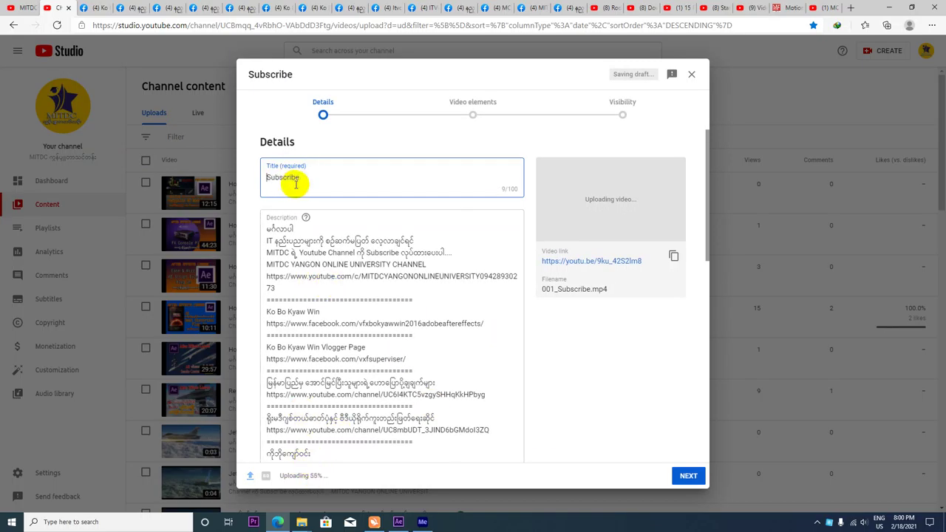
left_click(306, 175)
type("Button For Youtubers Copyright Free | After Effect")
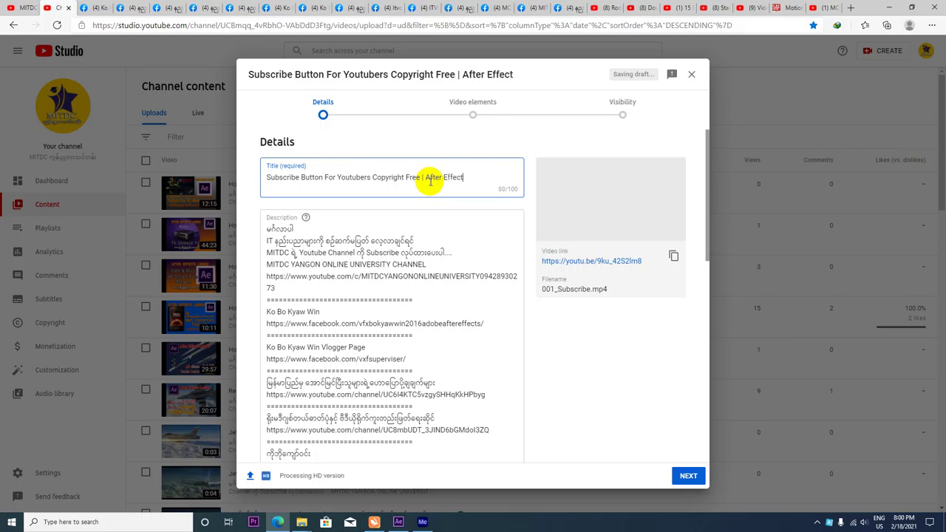
type("sMyanmar Ver")
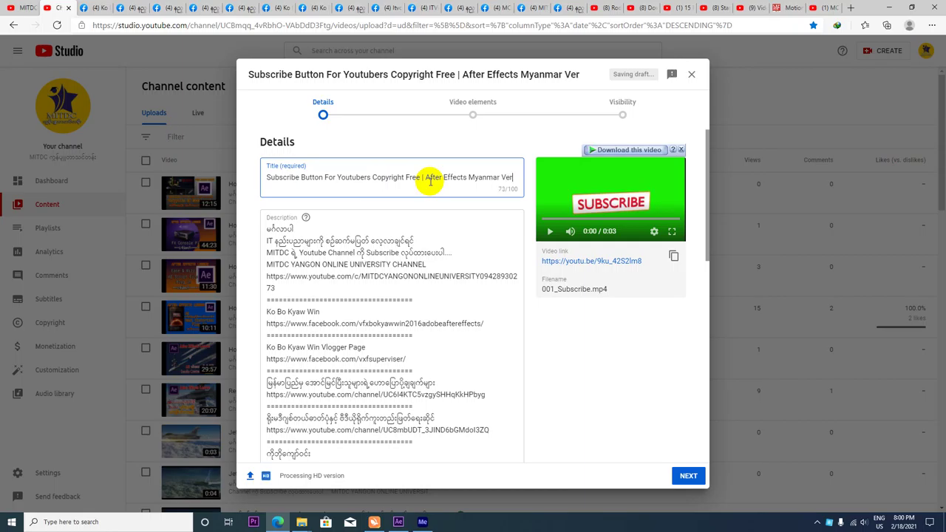
type("sion | Ko Bo Kyaw Win")
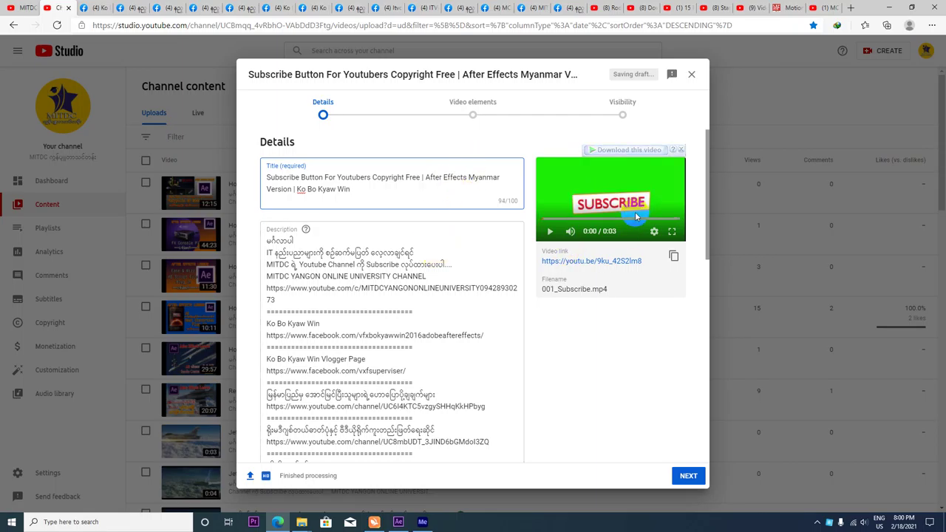
Set the third auto-generated frame as the video's thumbnail
scroll(433, 264, "down", 2)
scroll(450, 266, "down", 1)
scroll(448, 269, "down", 2)
scroll(450, 271, "down", 2)
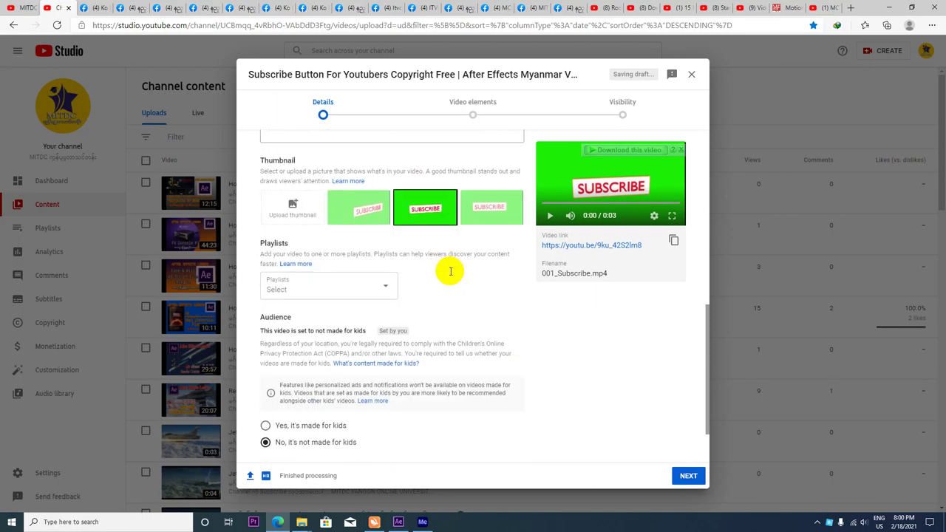
left_click(439, 213)
left_click(484, 209)
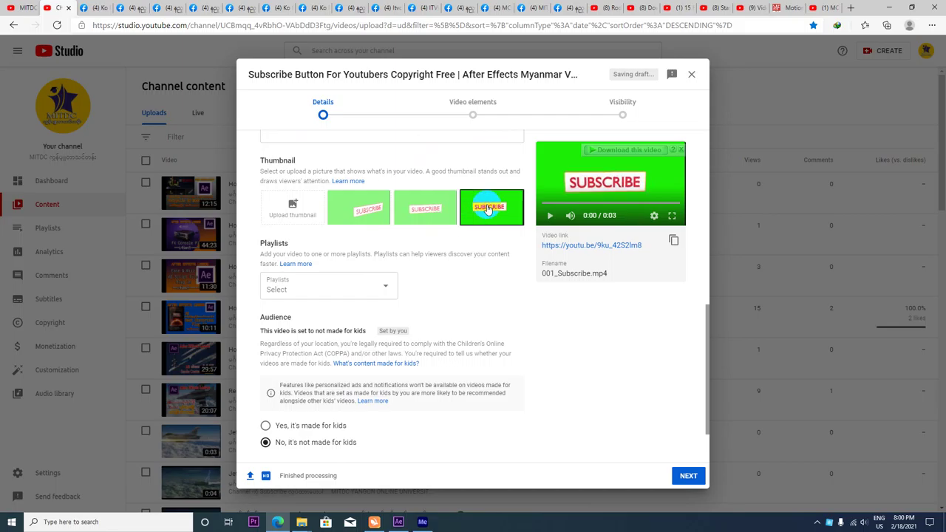
Add the video to the Adobe After Effects playlist
left_click(332, 289)
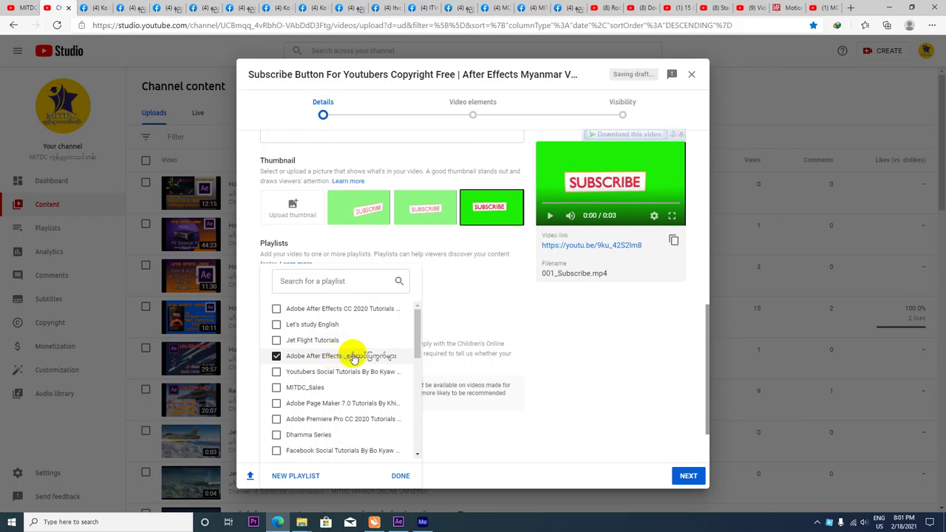
left_click(397, 473)
scroll(380, 386, "down", 1)
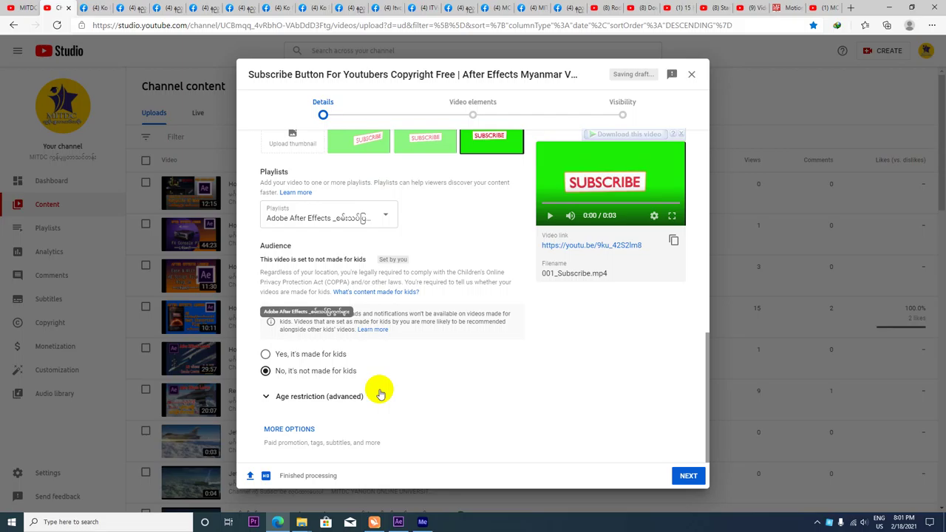
scroll(380, 393, "up", 2)
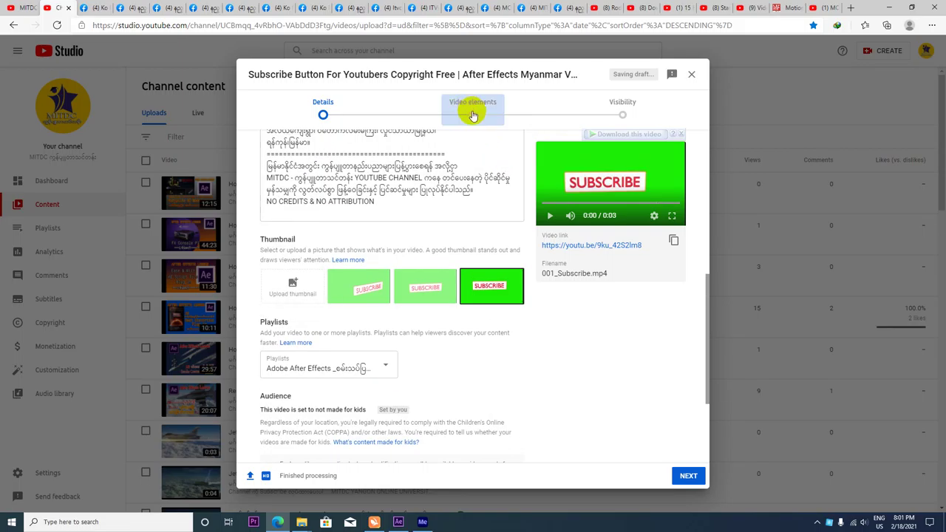
In Video elements, add a 00:05 card suggesting the VC FX Console video
left_click(473, 116)
left_click(667, 247)
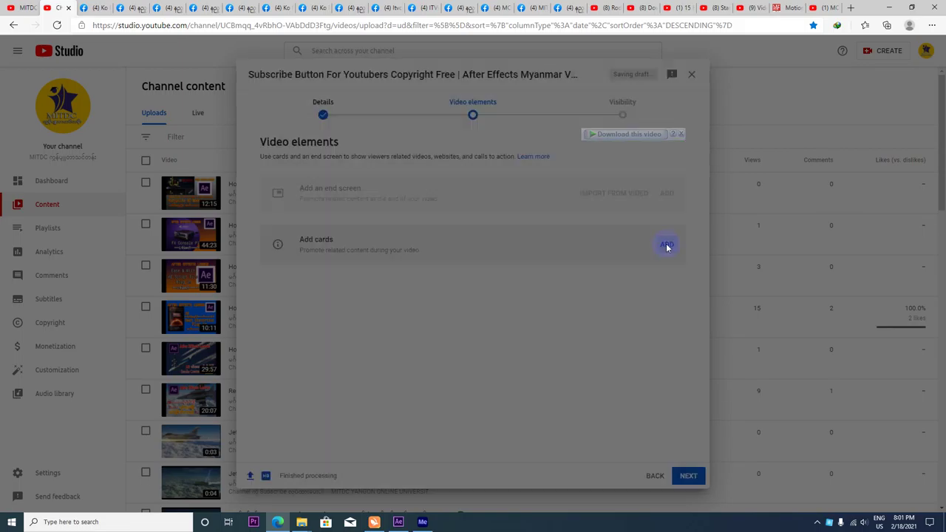
left_click(293, 396)
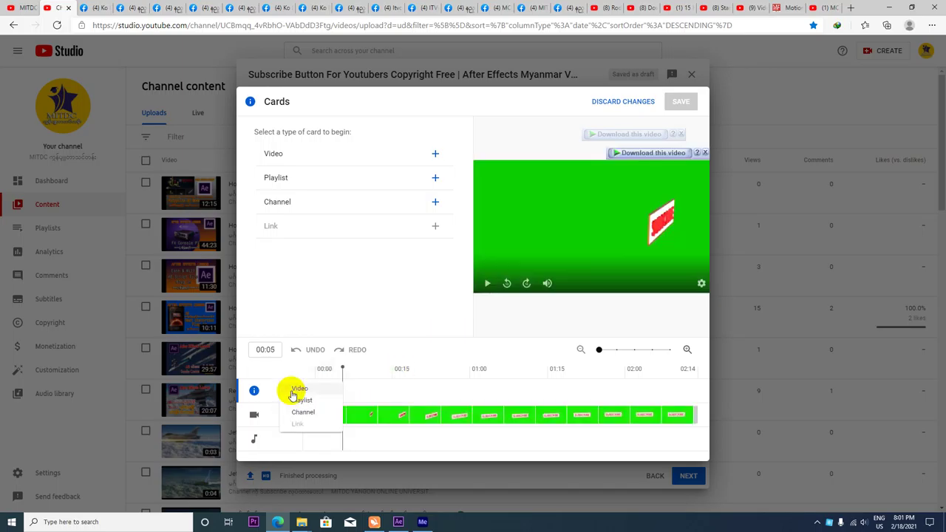
left_click(297, 388)
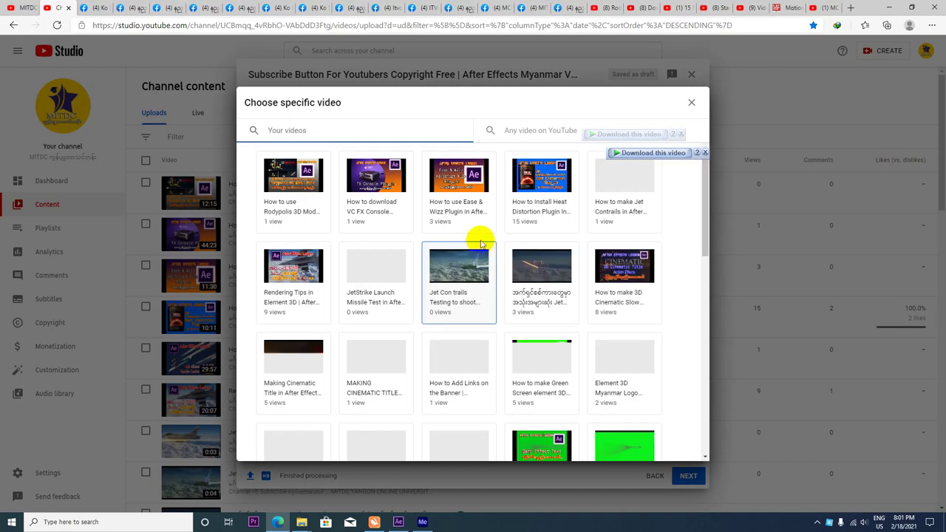
left_click(376, 185)
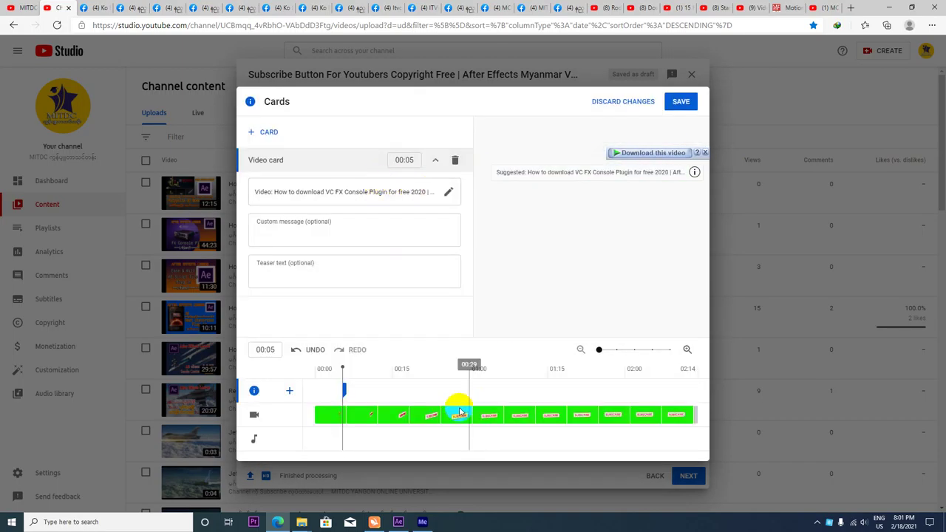
Add video cards at 00:14 (Jet Con trails) and 00:25 (Green Screen element 3D)
left_click(389, 389)
left_click(289, 391)
left_click(297, 387)
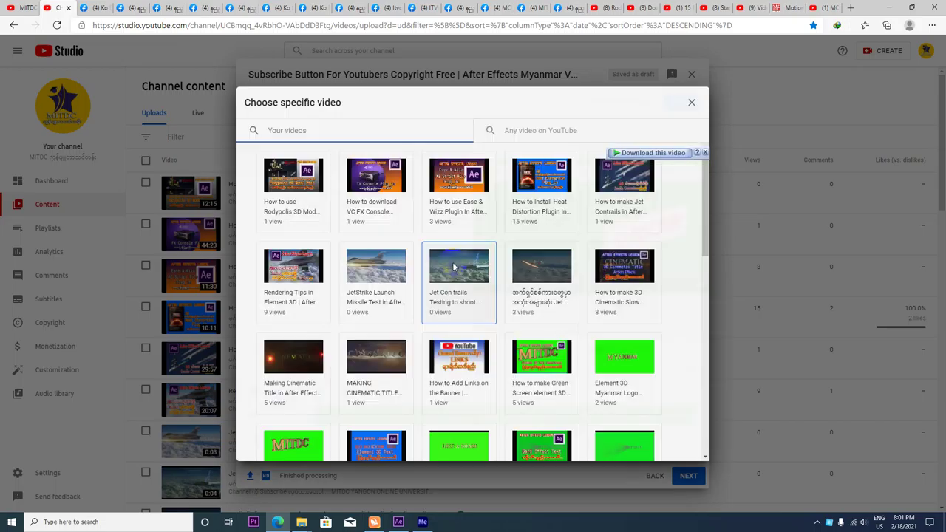
left_click(465, 292)
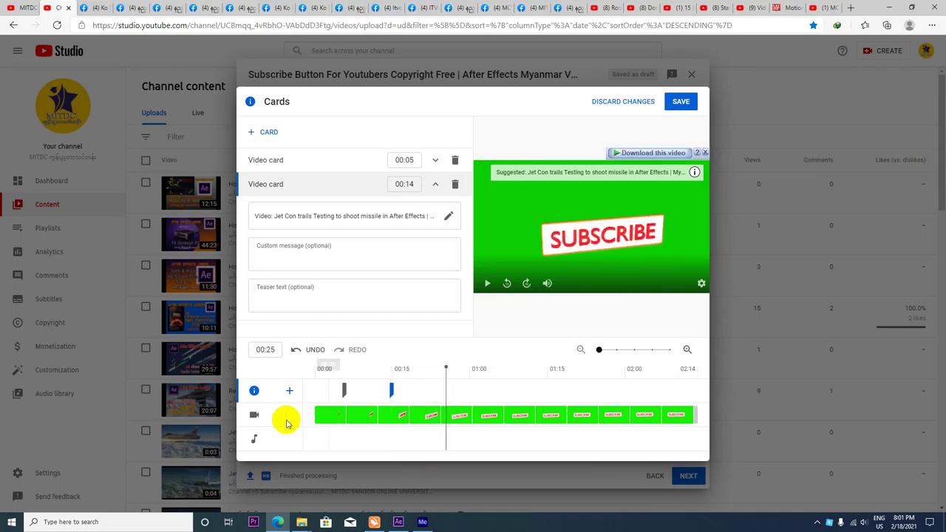
left_click(289, 390)
left_click(297, 388)
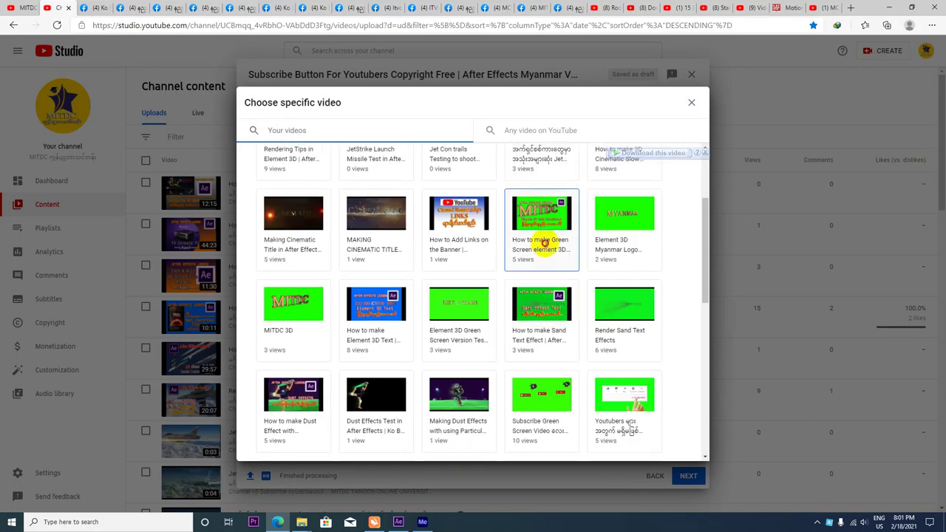
left_click(544, 241)
Add a 01:09 card suggesting the MITDC 3D video
left_click(516, 389)
left_click(289, 390)
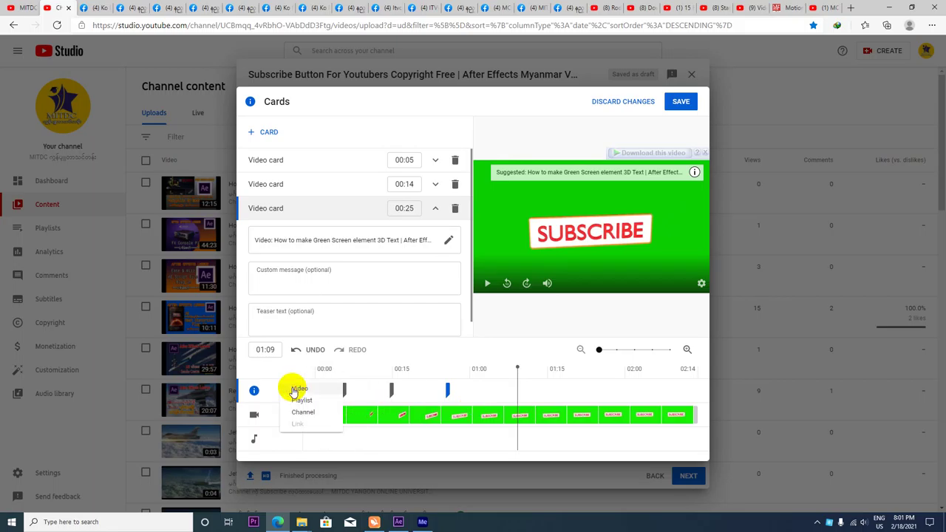
left_click(297, 388)
scroll(594, 325, "down", 1)
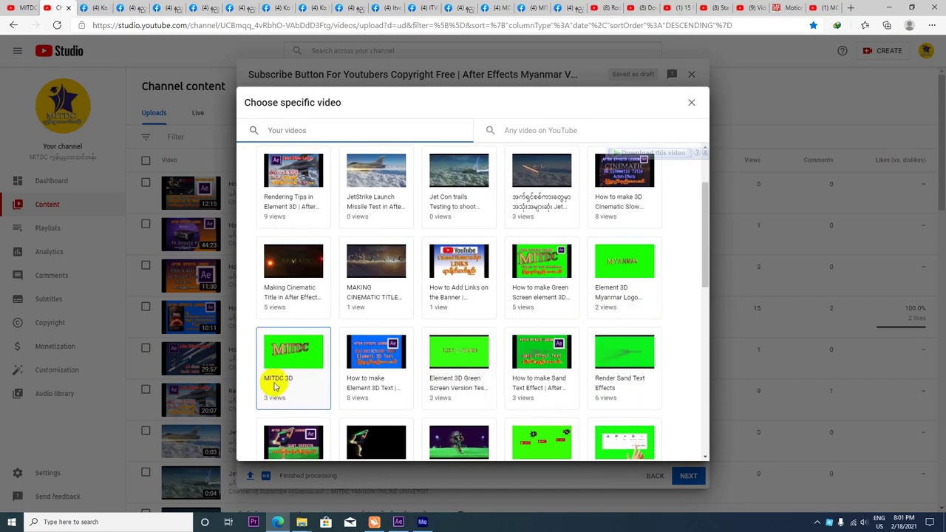
left_click(292, 350)
Add a 01:23 card suggesting the Dust Effects Test video and save all cards
left_click_drag(517, 391, 588, 394)
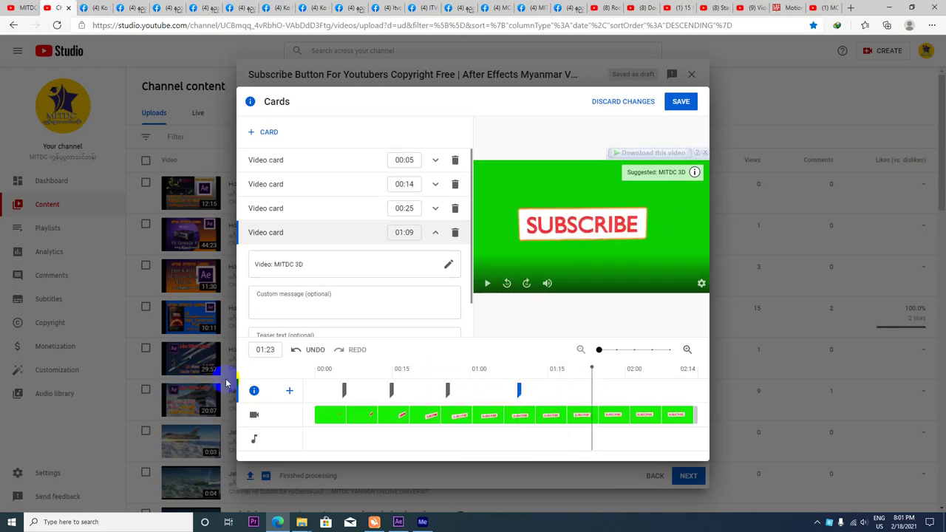
left_click(289, 391)
left_click(297, 388)
scroll(563, 295, "down", 1)
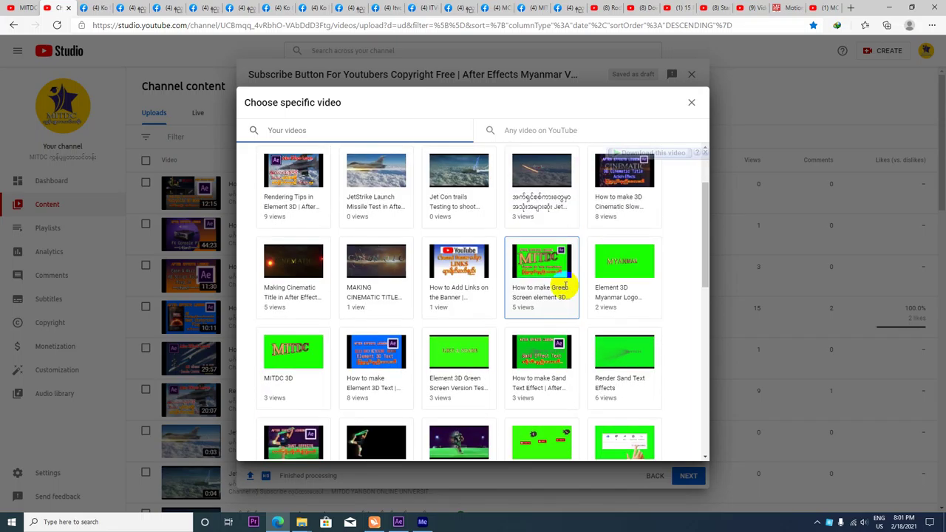
scroll(605, 238, "up", 2)
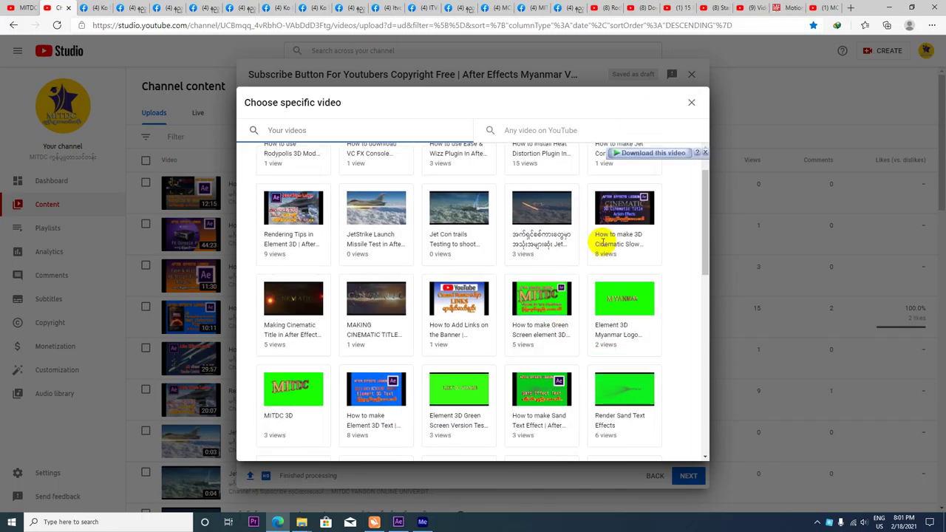
scroll(591, 268, "down", 4)
scroll(591, 268, "down", 1)
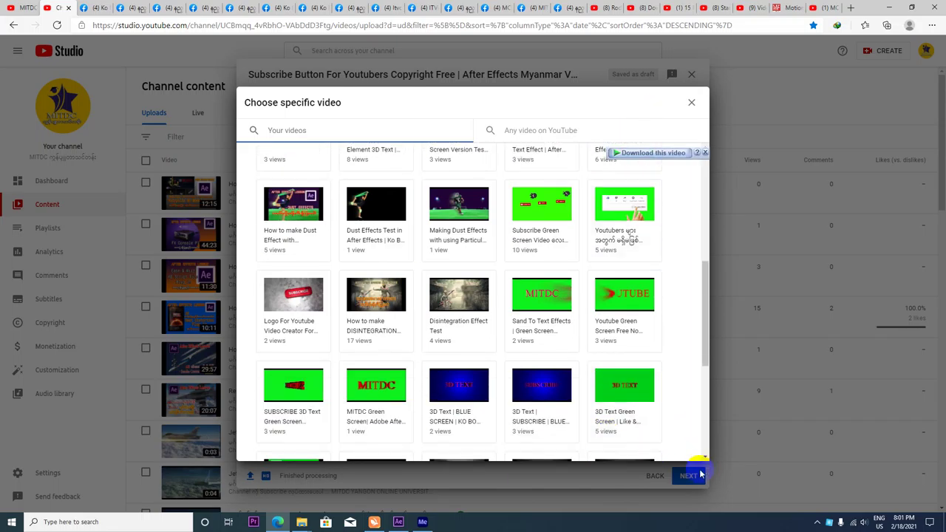
left_click(374, 213)
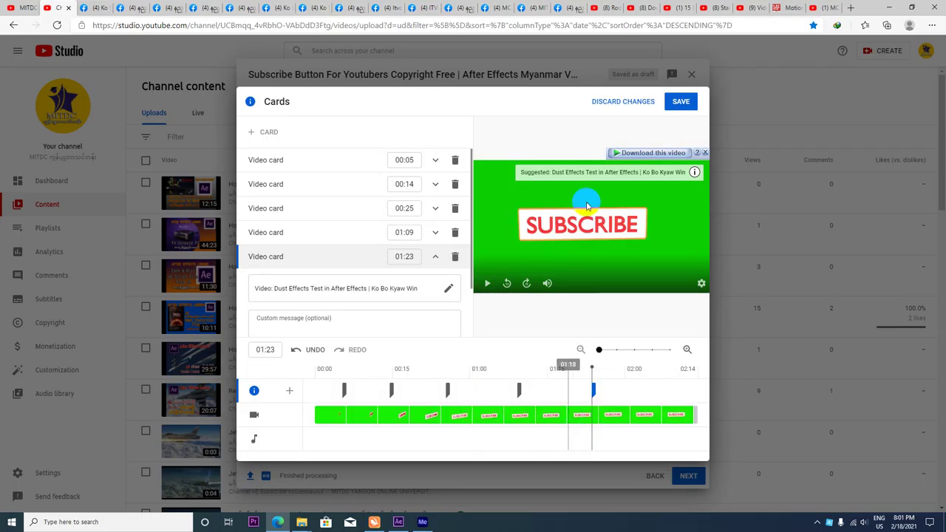
left_click(678, 105)
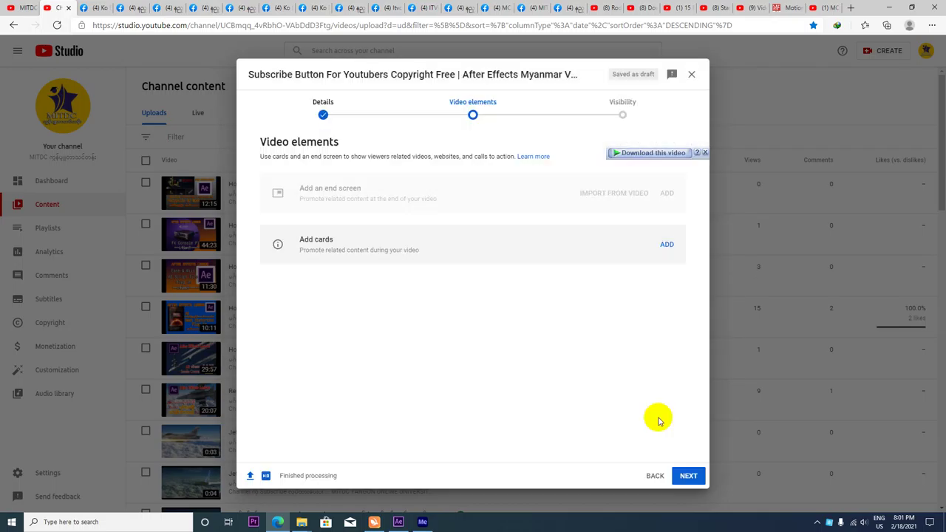
Publish the video with Public visibility
left_click(688, 476)
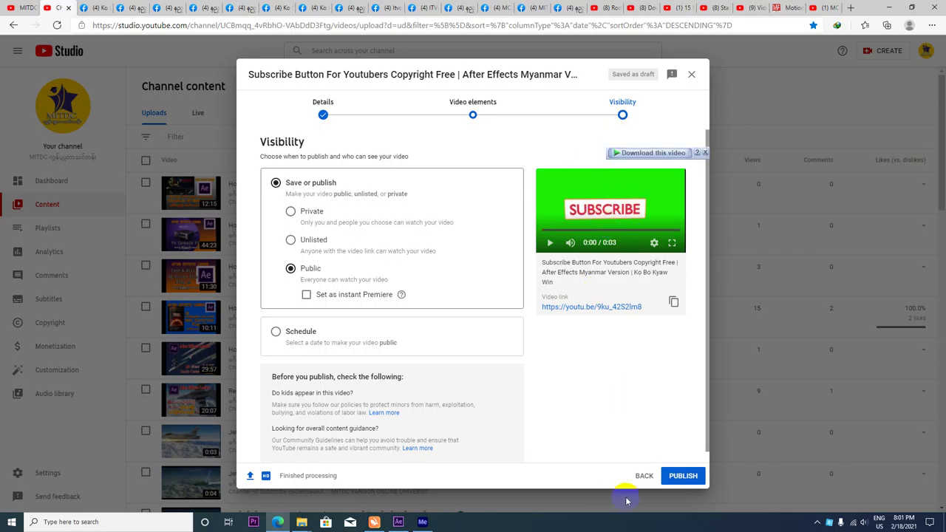
left_click(681, 476)
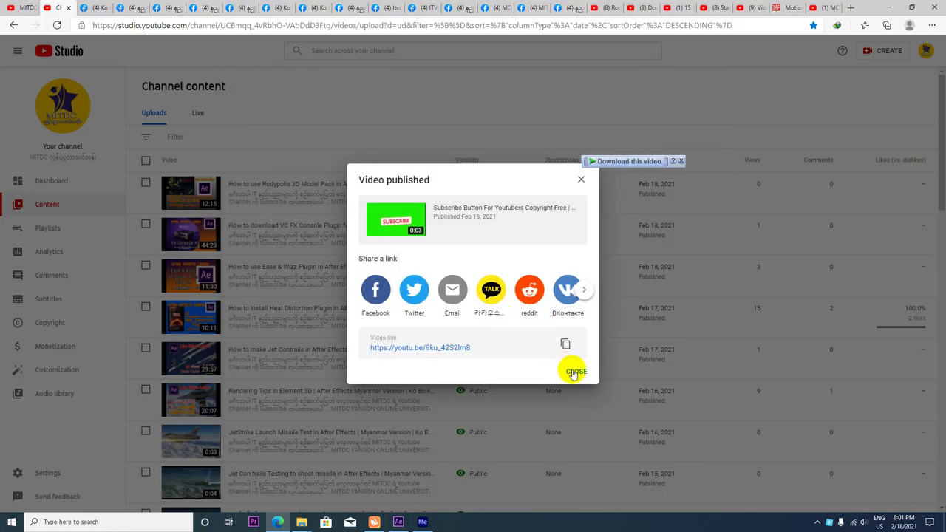
Open the new Subscribe video's watch page from the channel's uploaded videos list
left_click(578, 371)
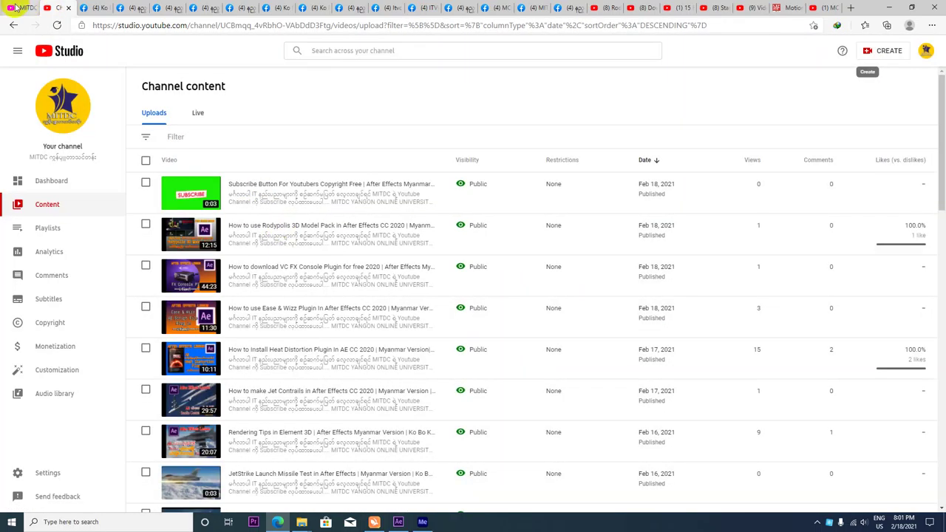
left_click(16, 7)
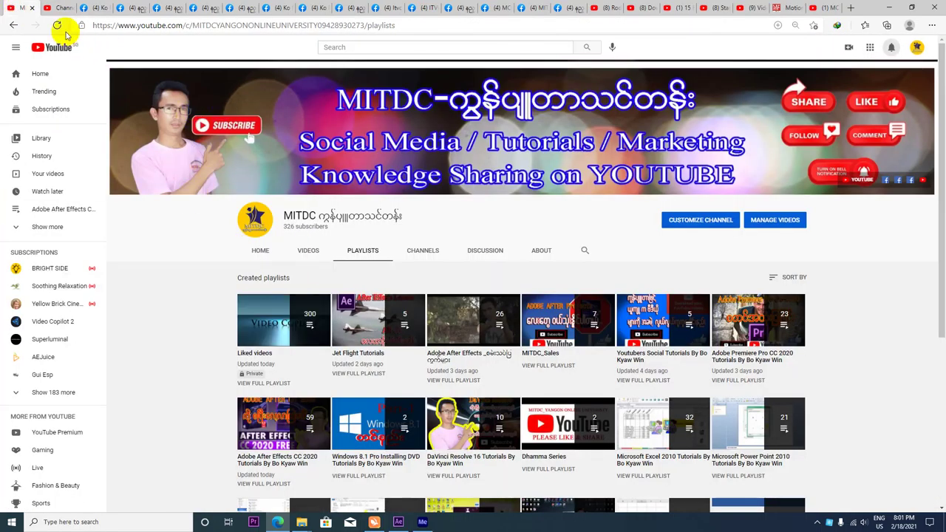
left_click(62, 27)
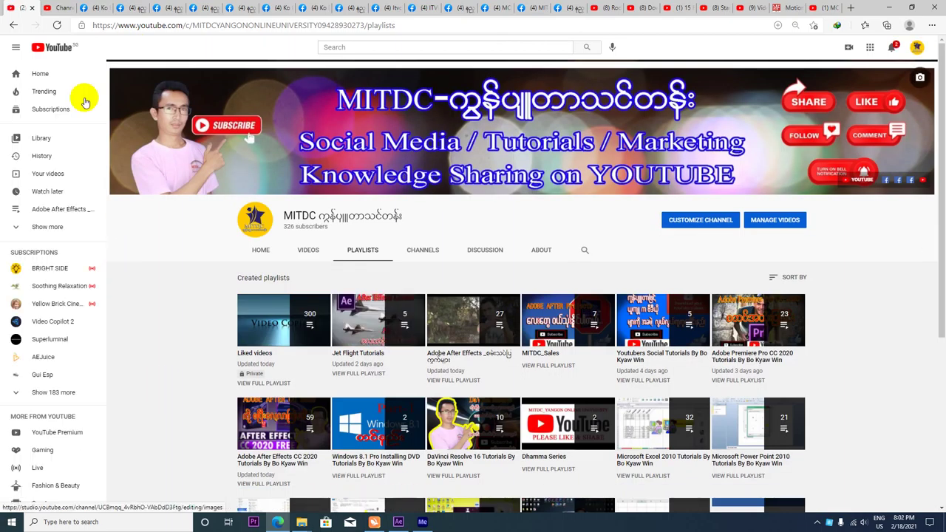
left_click(57, 25)
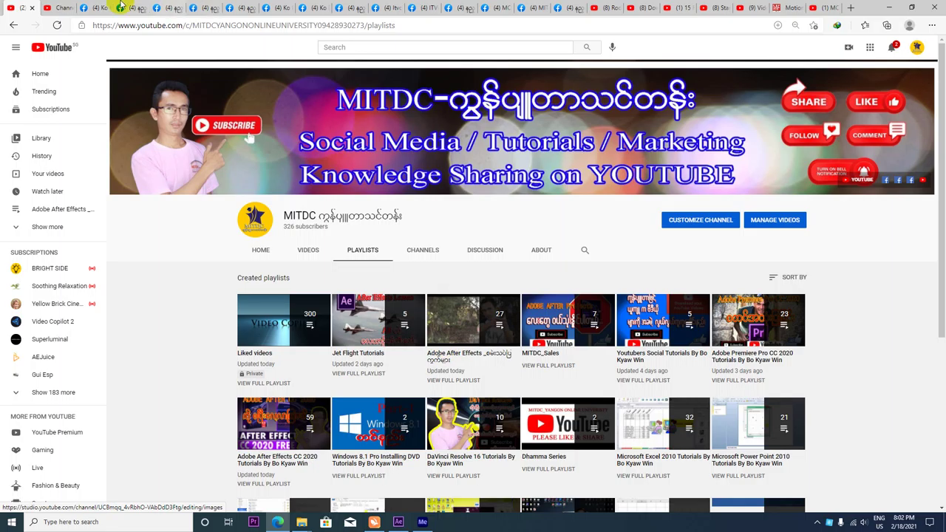
left_click(63, 10)
mouse_move(239, 192)
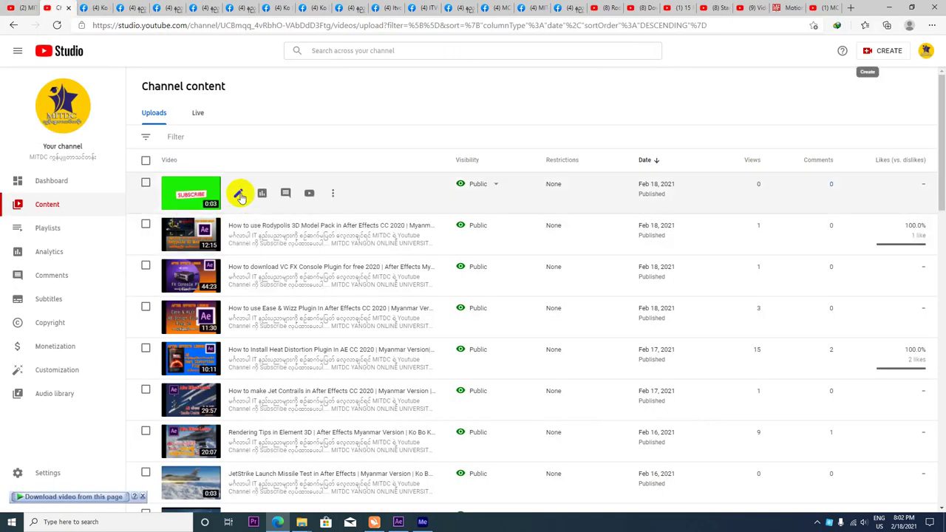
left_click(309, 194)
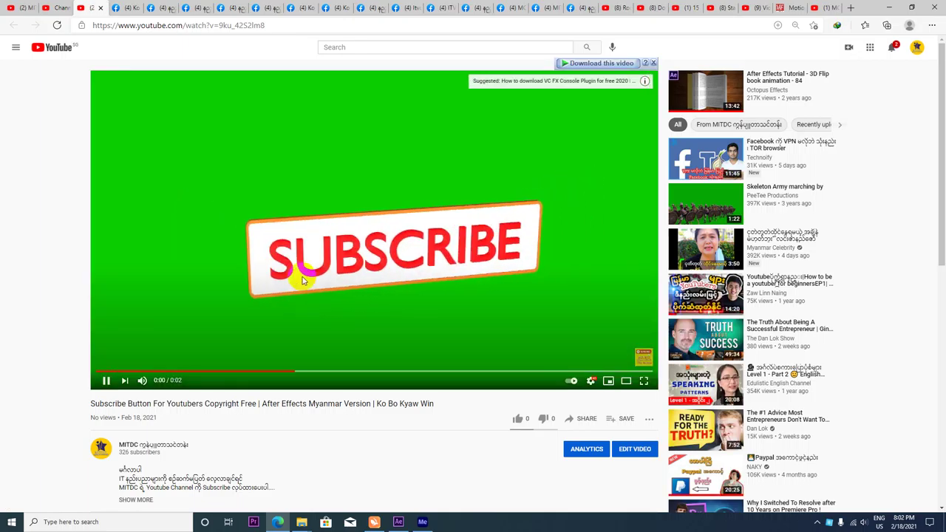
Play the Subscribe animation to its end and scroll the watch page to check comments
left_click(308, 281)
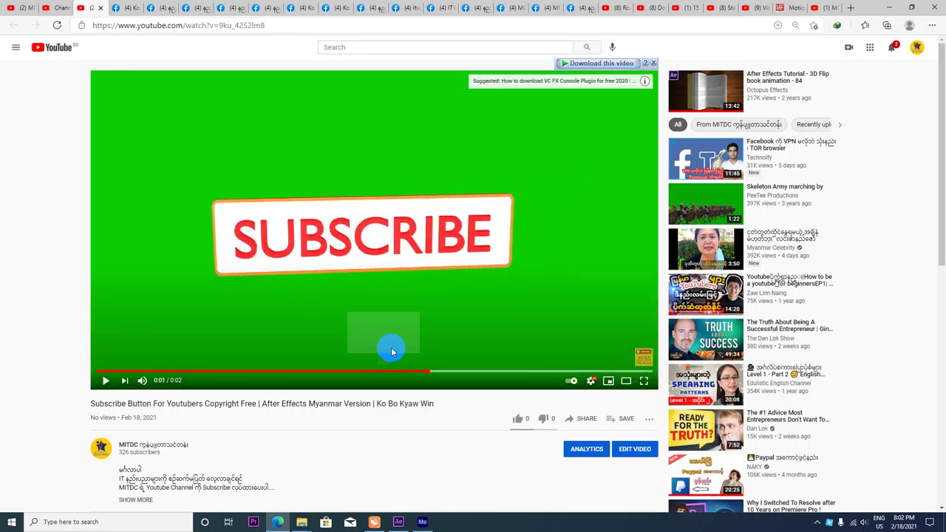
left_click(323, 235)
left_click(370, 251)
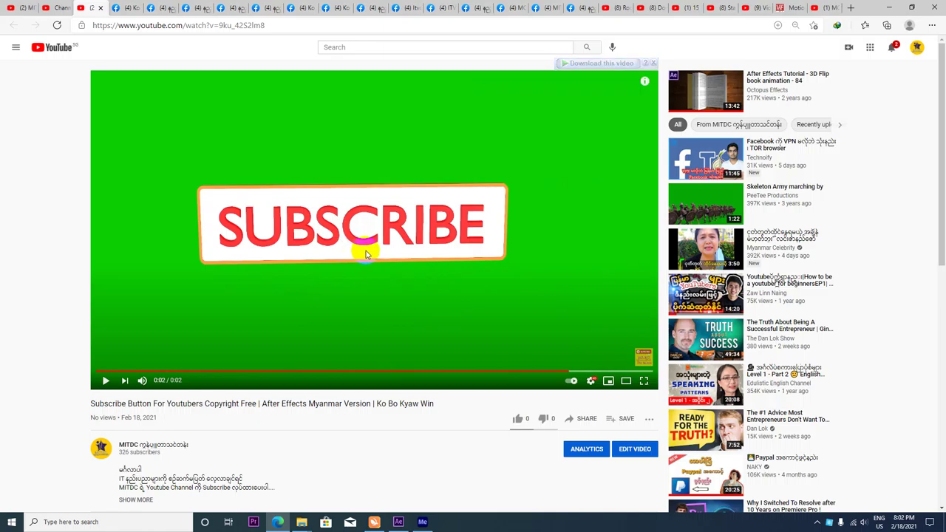
scroll(453, 253, "down", 4)
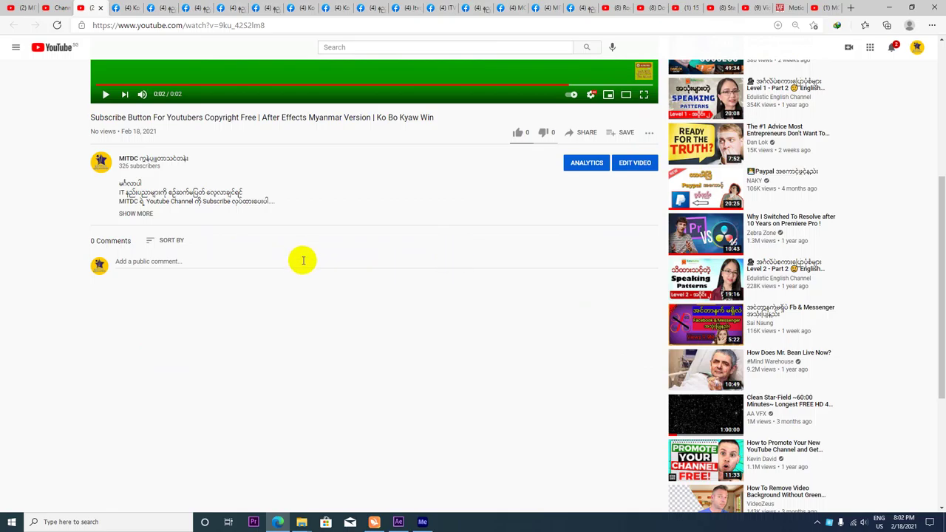
scroll(303, 260, "up", 3)
scroll(303, 264, "down", 1)
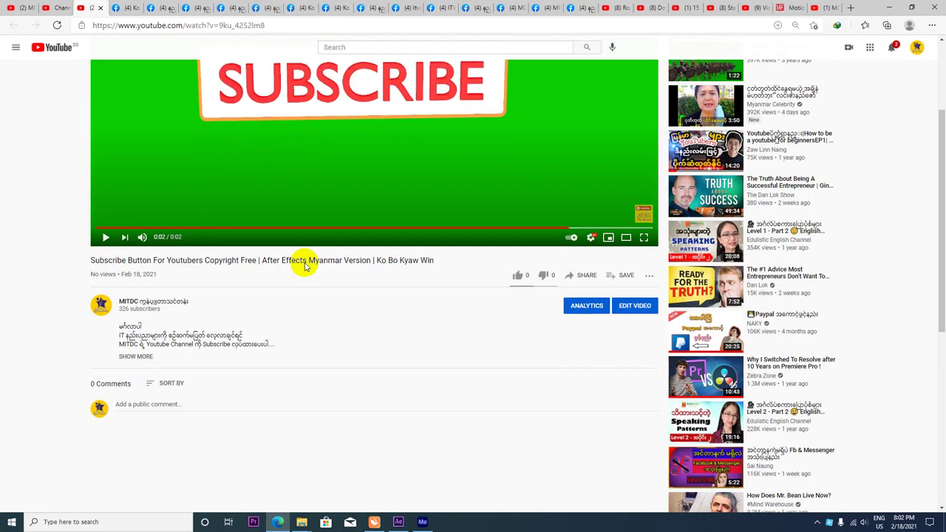
scroll(305, 264, "up", 1)
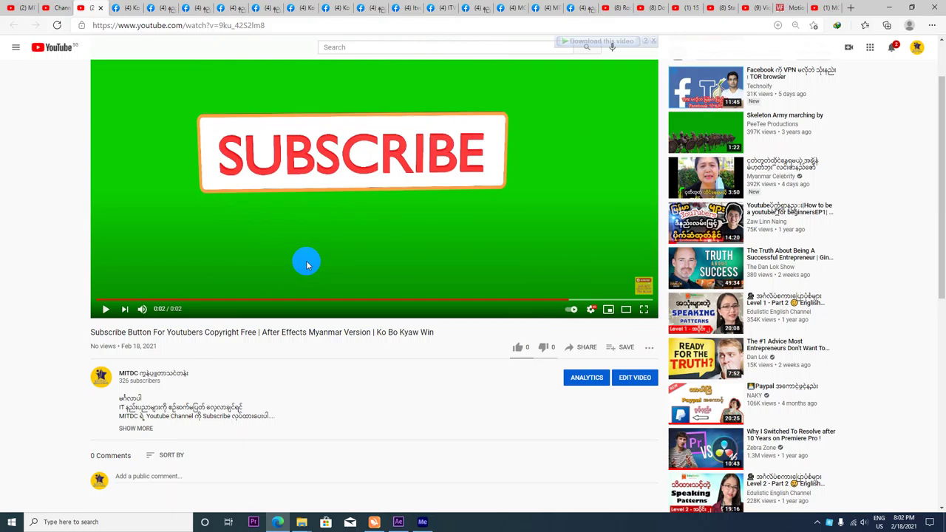
scroll(306, 264, "up", 1)
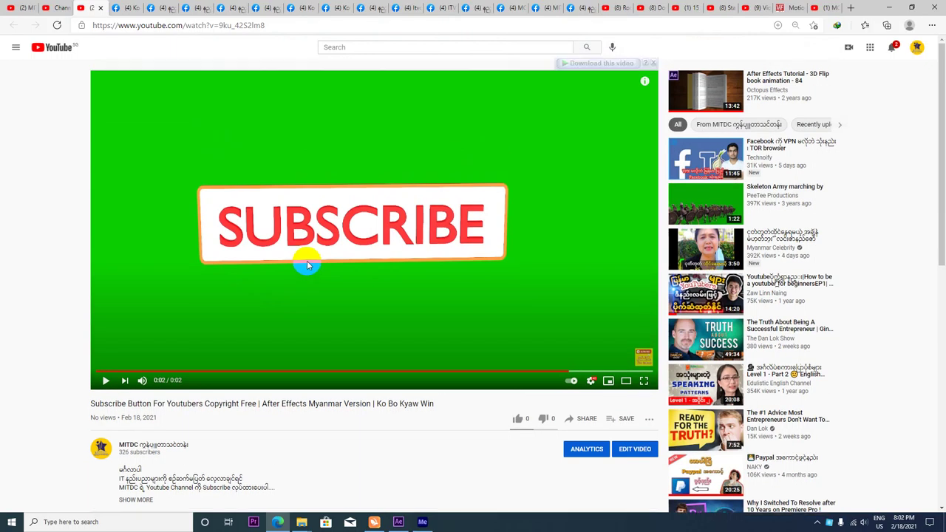
Minimize the browser and bring back After Effects with the project contents shown
left_click(885, 6)
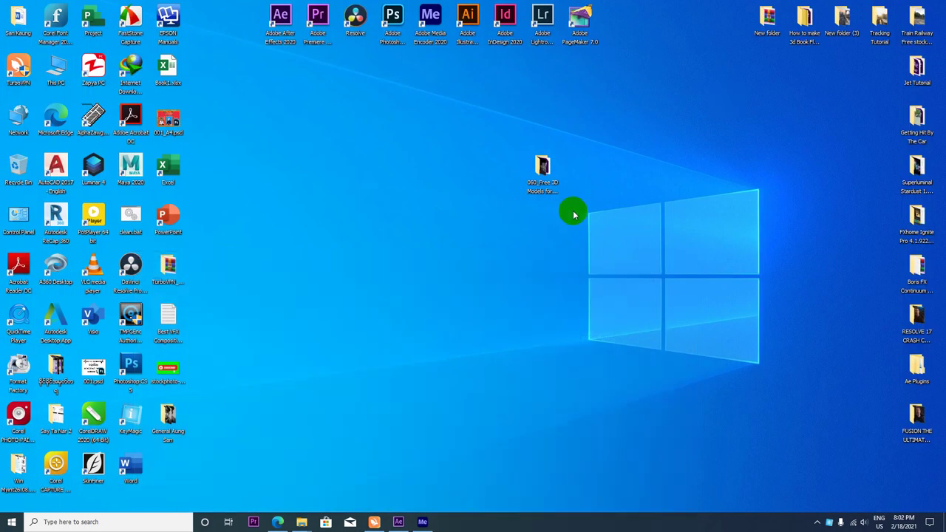
left_click(418, 523)
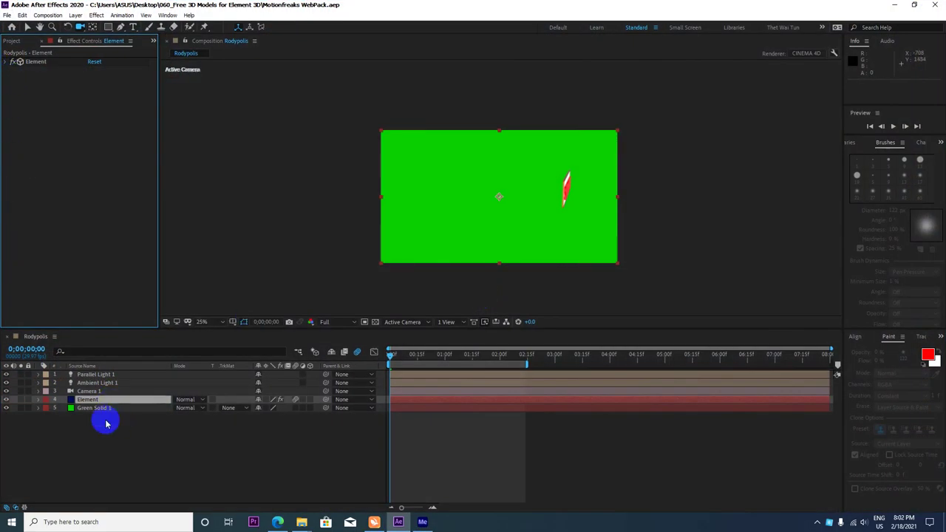
left_click(105, 424)
left_click(14, 42)
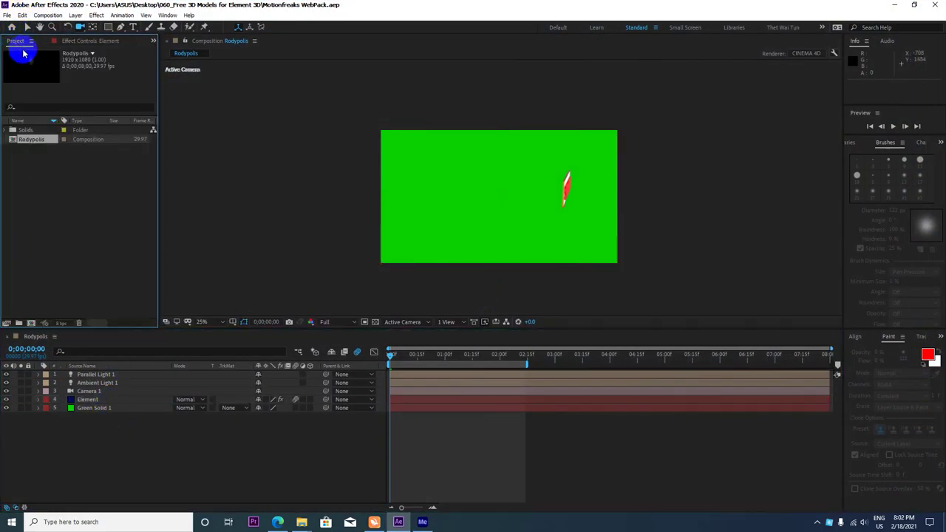
Select the Element layer, expand its Element effect parameters and move to a later time
left_click(94, 398)
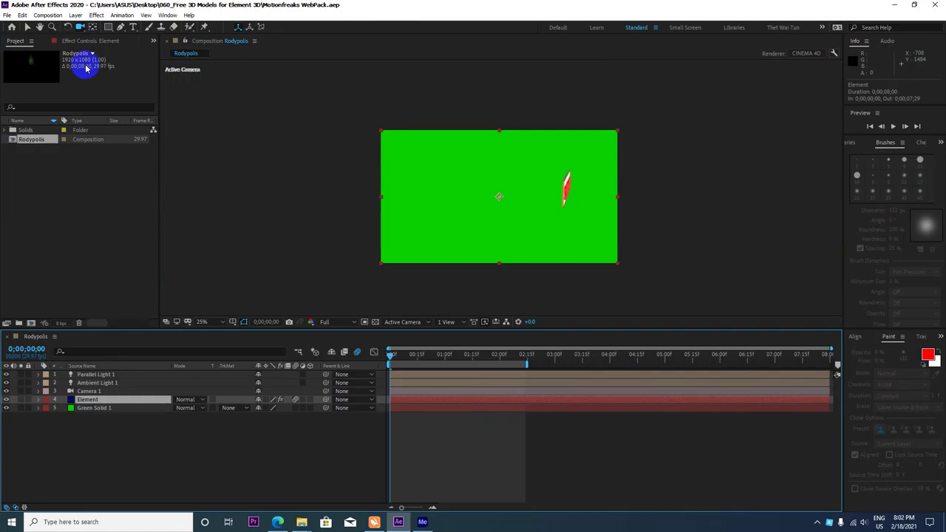
left_click(85, 40)
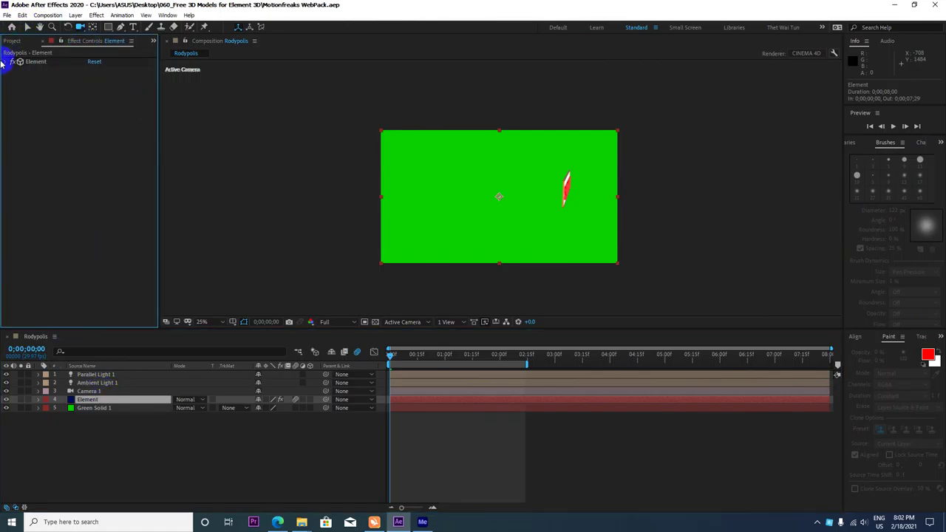
left_click(12, 61)
left_click(49, 83)
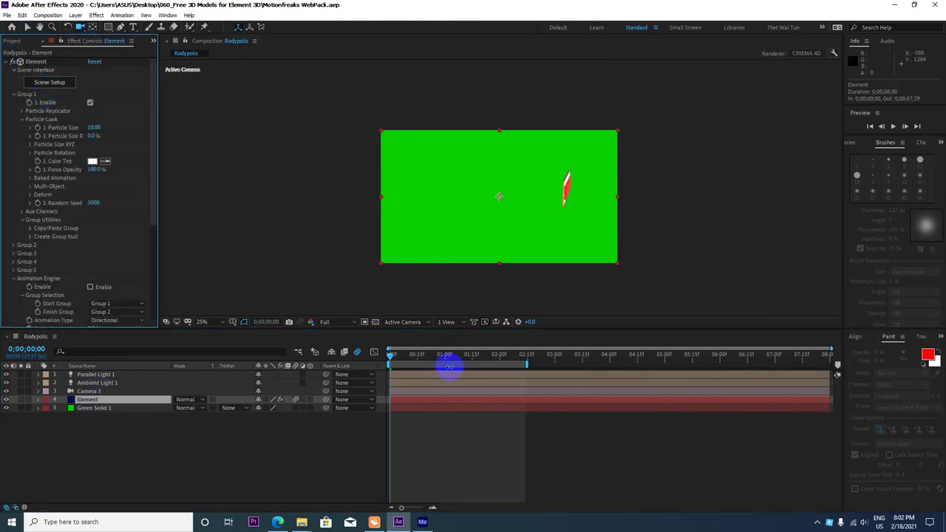
left_click_drag(448, 359, 482, 357)
Browse the Motionfreaks WebPack models in Element 3D Scene Setup, then close it and minimize After Effects
left_click(67, 81)
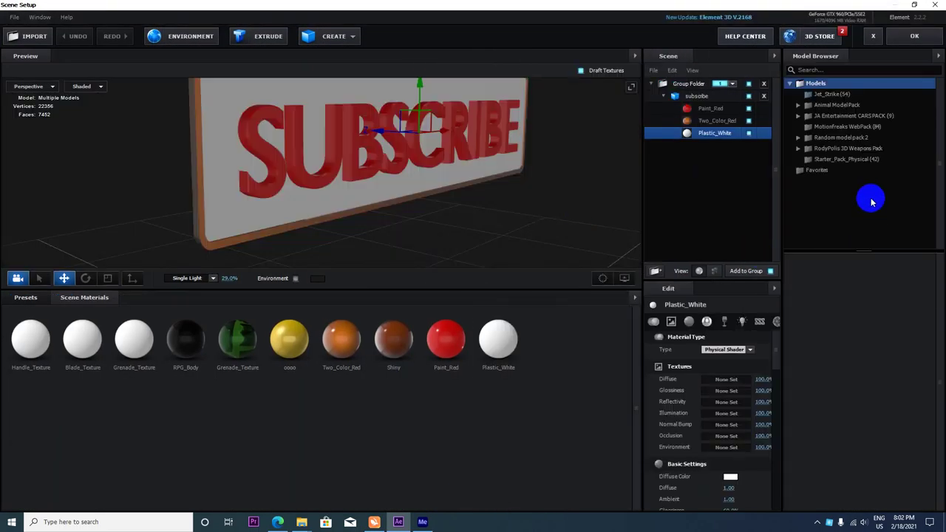
left_click(848, 127)
scroll(907, 375, "down", 2)
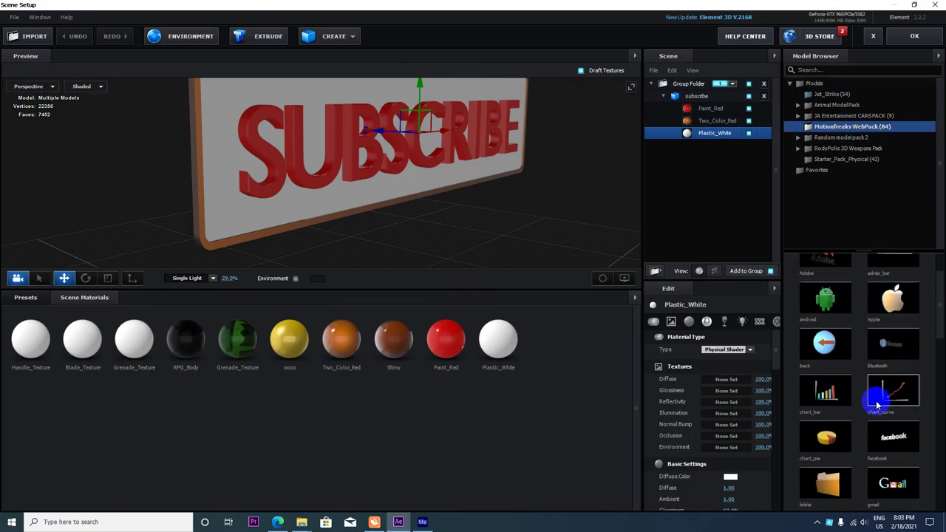
scroll(875, 391, "down", 2)
scroll(879, 378, "down", 1)
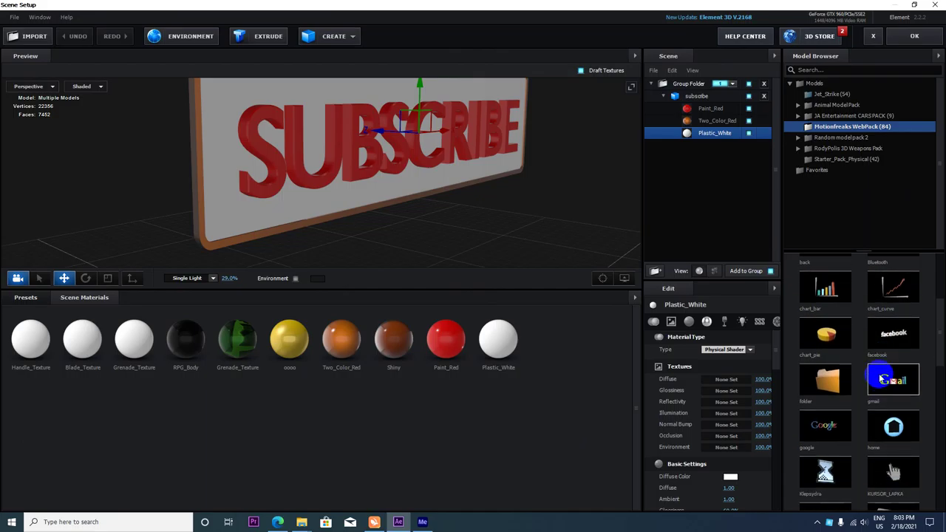
scroll(880, 379, "down", 1)
scroll(876, 377, "down", 2)
scroll(868, 369, "down", 1)
scroll(868, 370, "down", 2)
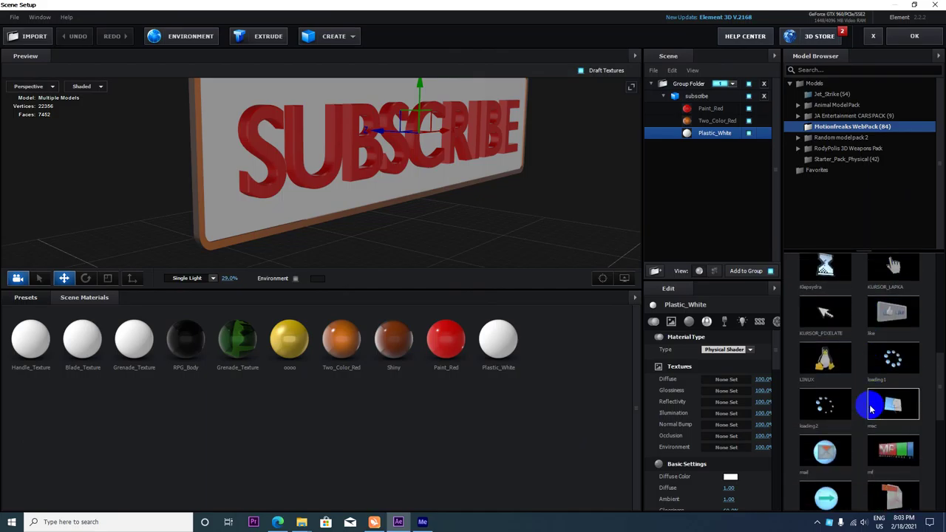
scroll(872, 403, "down", 2)
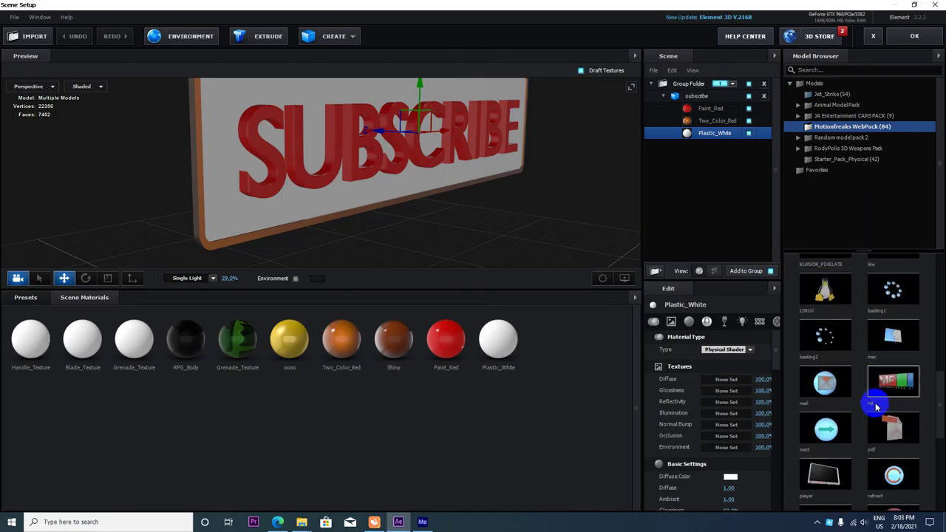
scroll(877, 403, "down", 1)
scroll(904, 397, "down", 1)
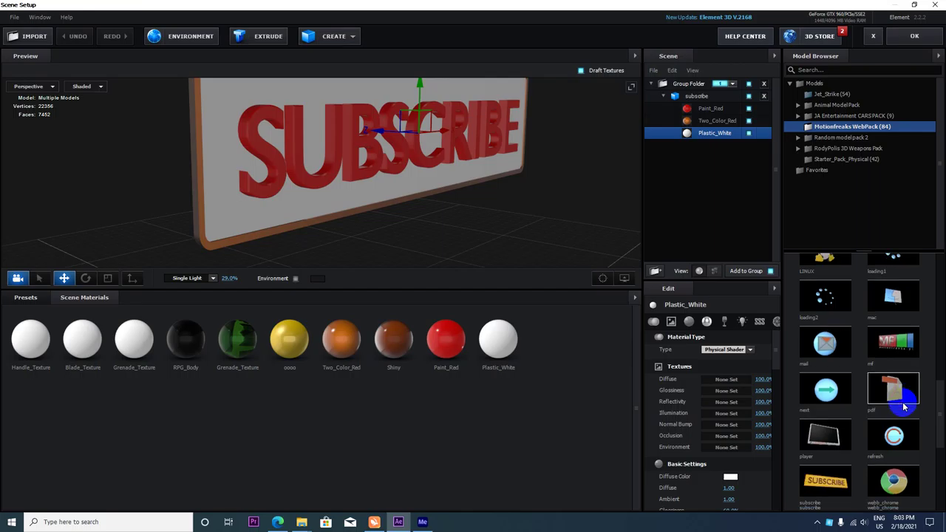
scroll(906, 402, "down", 1)
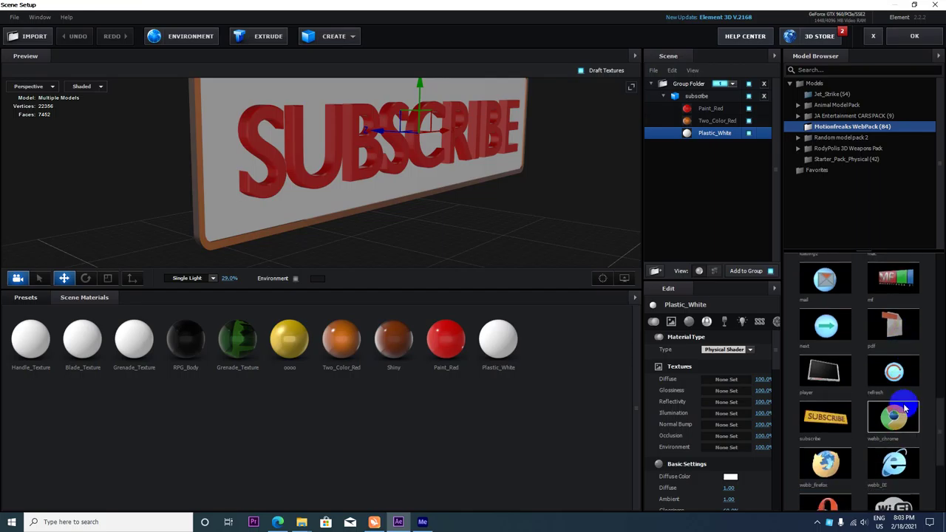
scroll(903, 410, "down", 1)
scroll(901, 411, "down", 1)
scroll(900, 413, "down", 1)
scroll(898, 414, "down", 1)
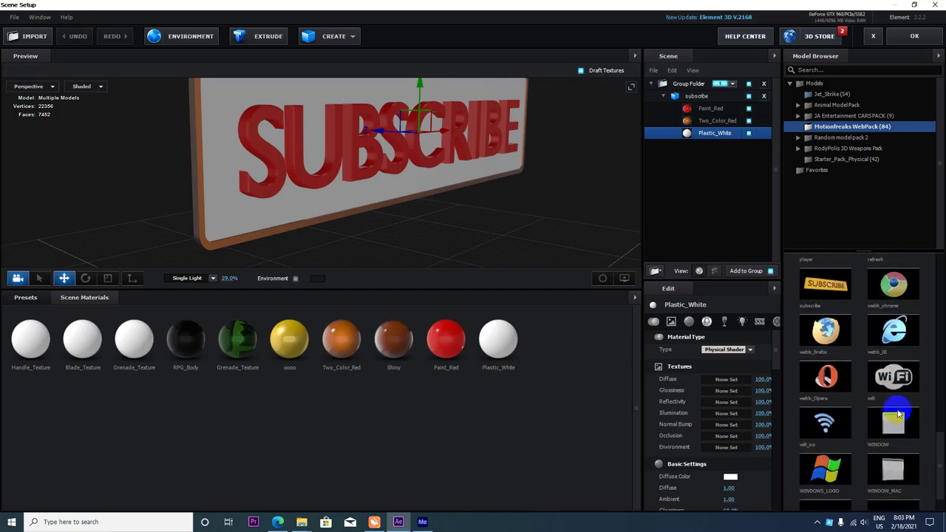
scroll(898, 415, "down", 1)
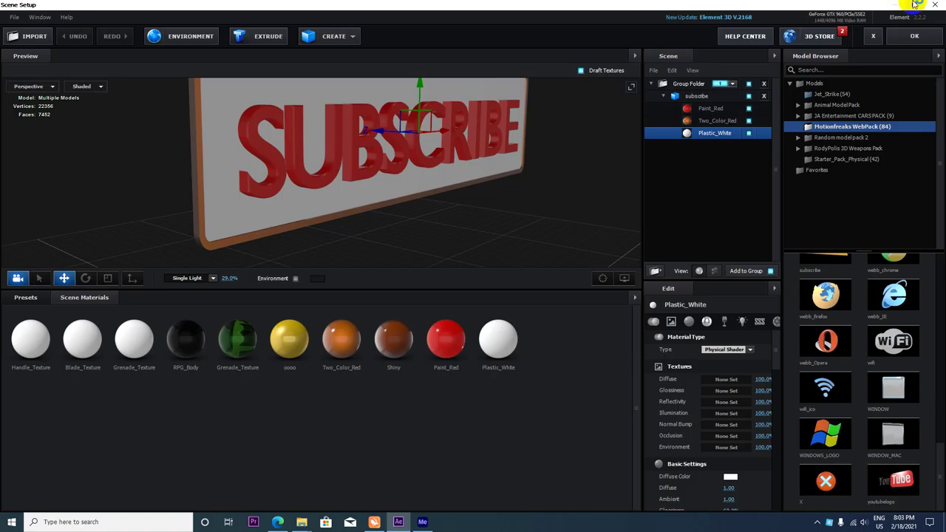
left_click(914, 36)
left_click(895, 6)
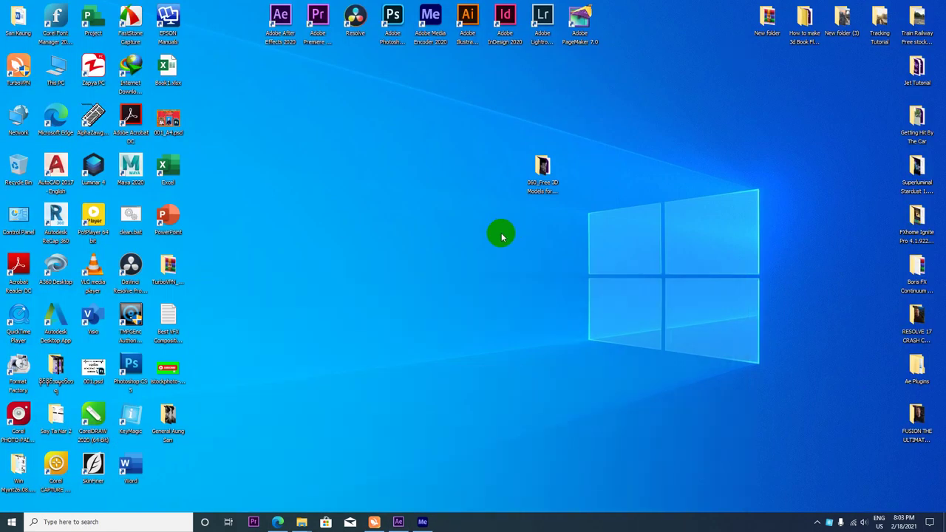